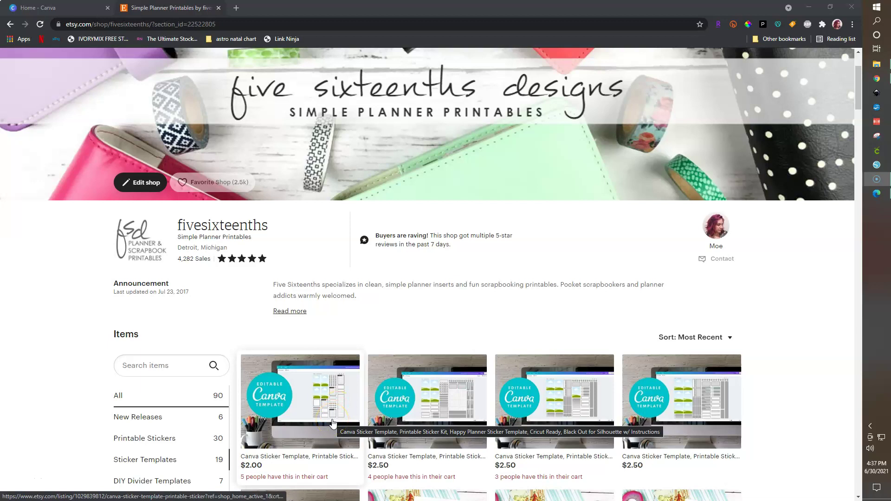
Open the Standard Vertical 1.5" Canva Sticker Template listing from the shop and view its second preview image.
scroll(333, 423, "down", 3)
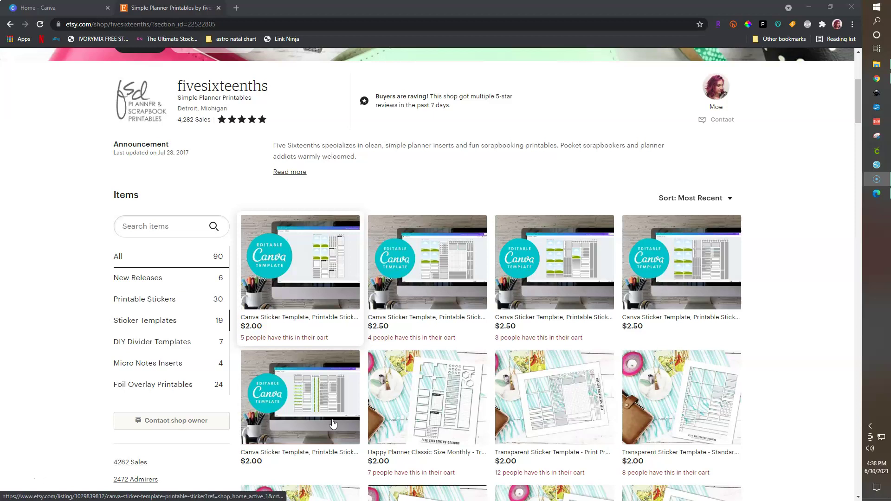
left_click(259, 392)
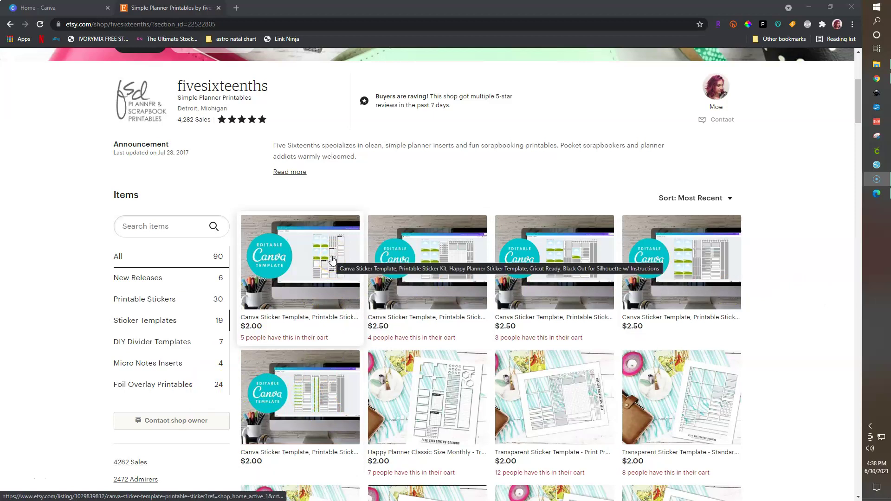
left_click(268, 277)
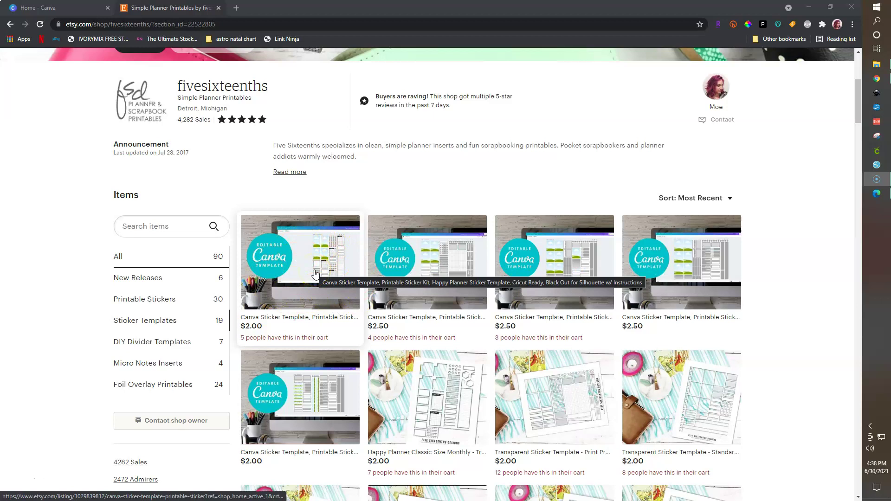
left_click(282, 259)
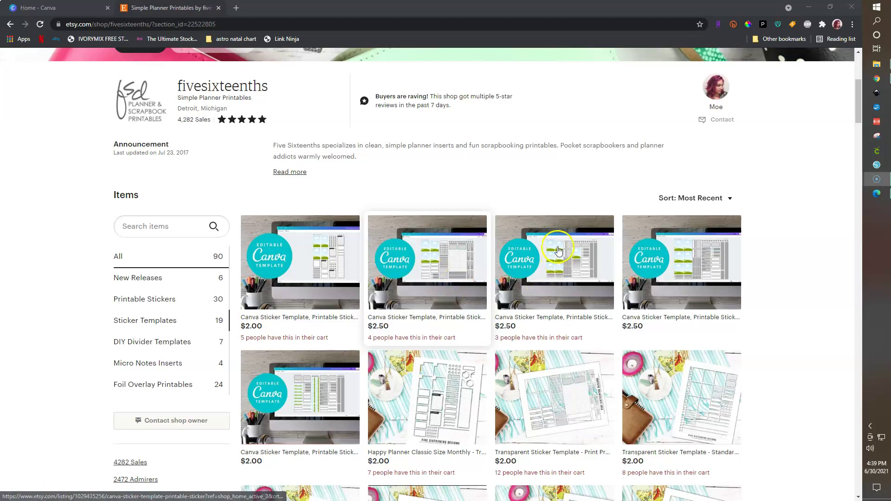
left_click(581, 279)
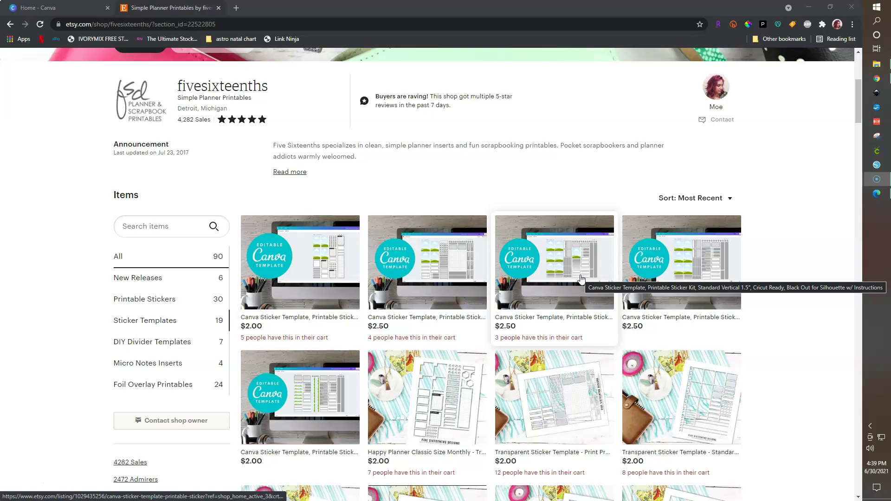
left_click(580, 278)
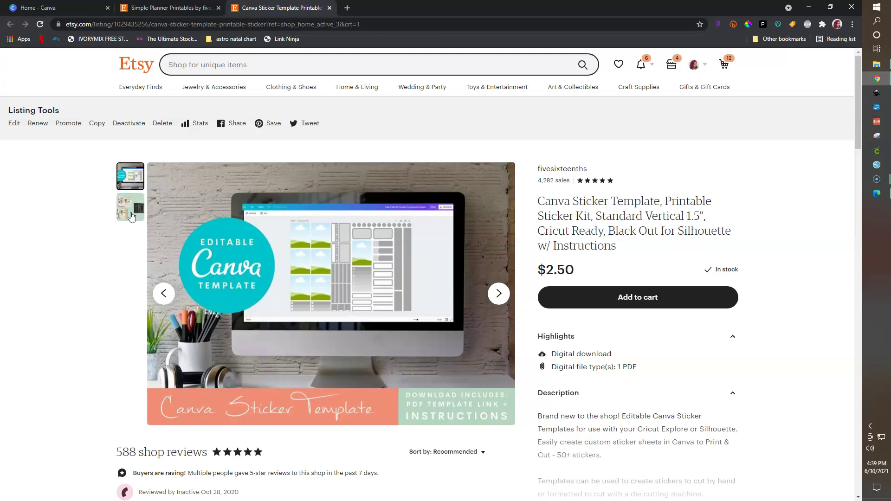
left_click(132, 217)
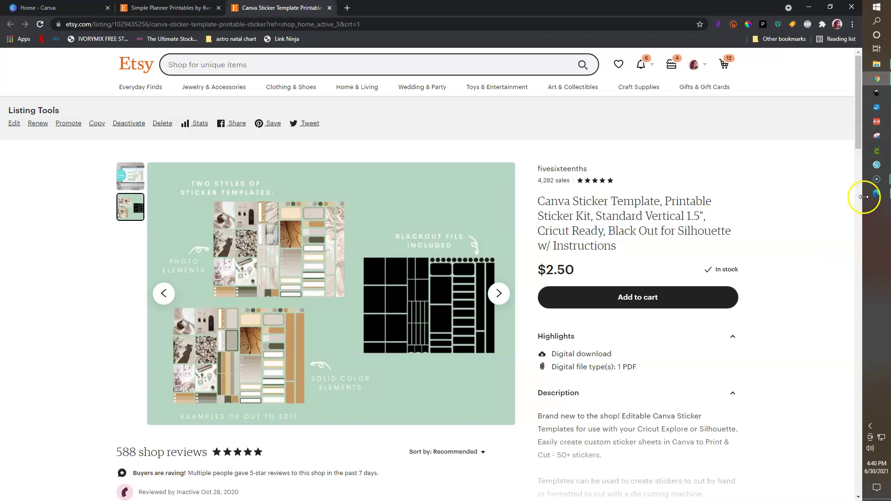
Switch to the Canva Sticker Template PDF in Edge and review its template link, instructions and terms of use.
mouse_move(875, 200)
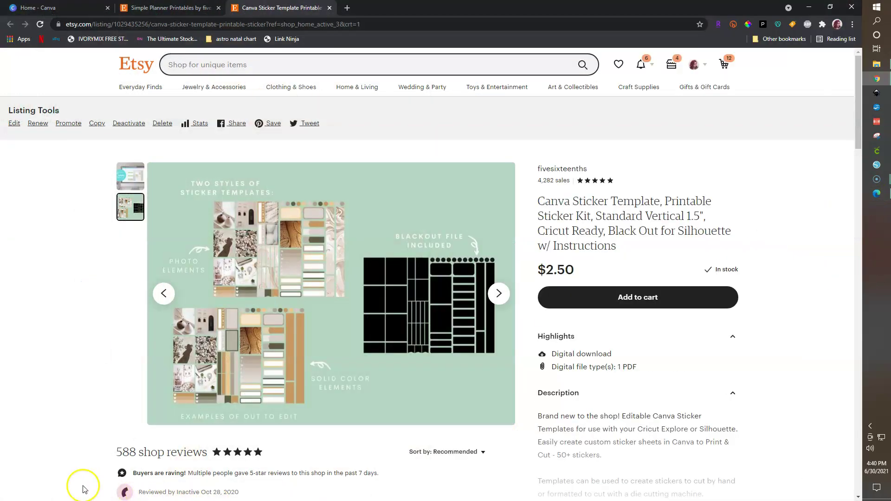
left_click(877, 193)
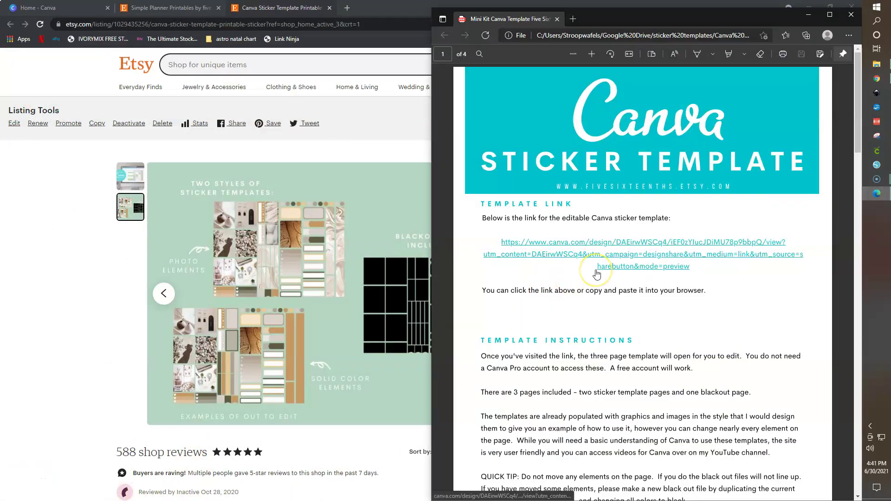
scroll(597, 274, "down", 6)
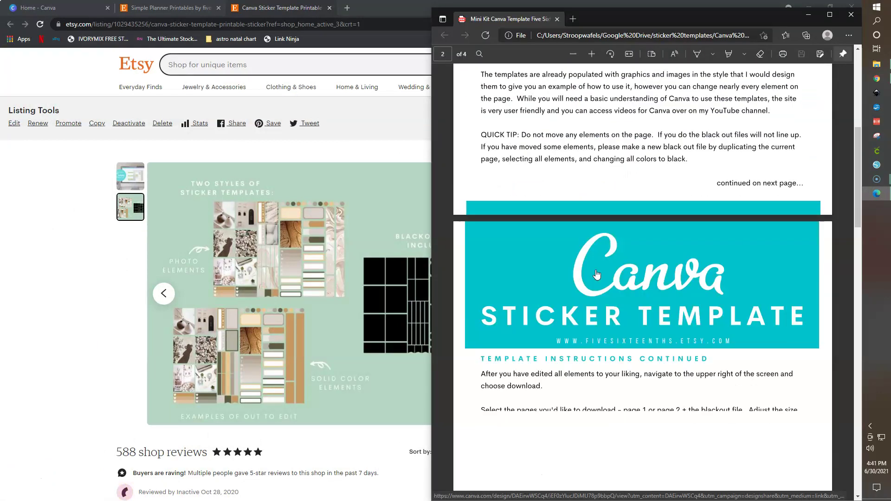
scroll(597, 274, "down", 6)
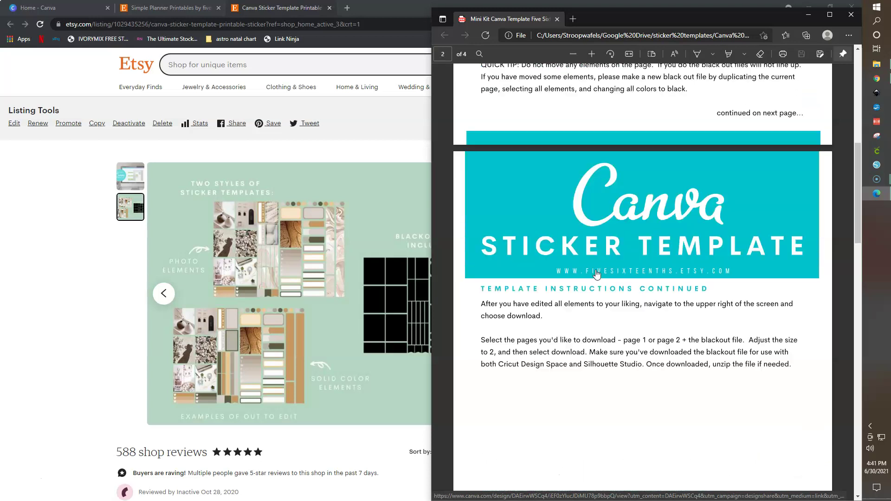
scroll(597, 274, "down", 15)
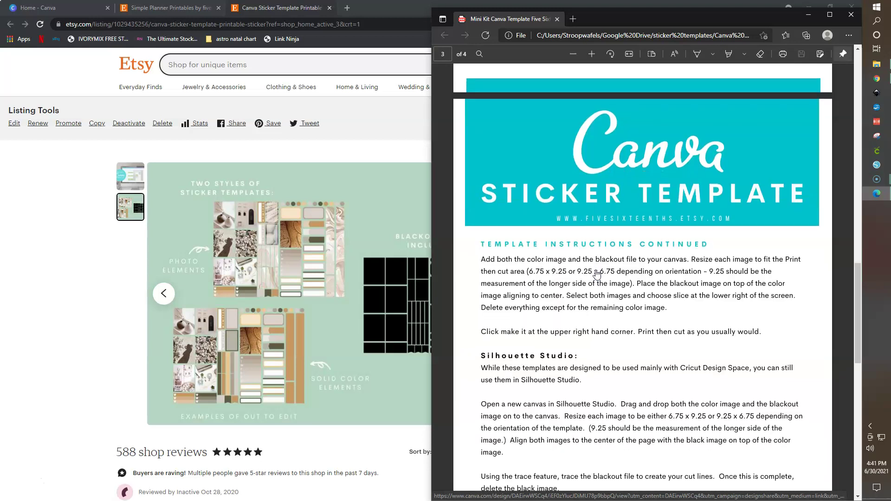
scroll(597, 275, "down", 1)
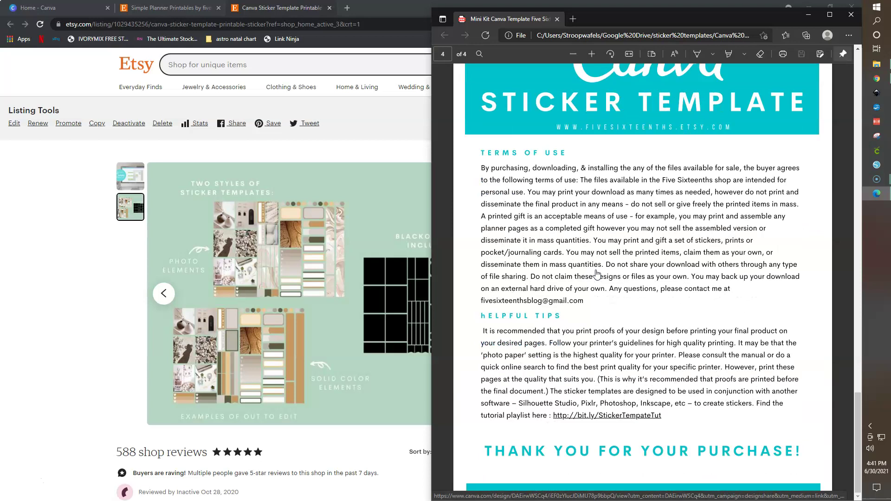
key("Home")
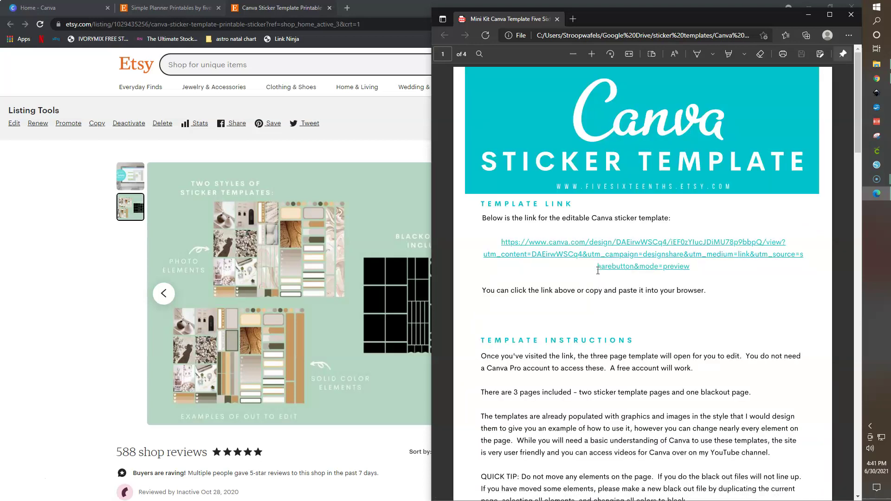
scroll(598, 274, "down", 9)
scroll(598, 271, "up", 9)
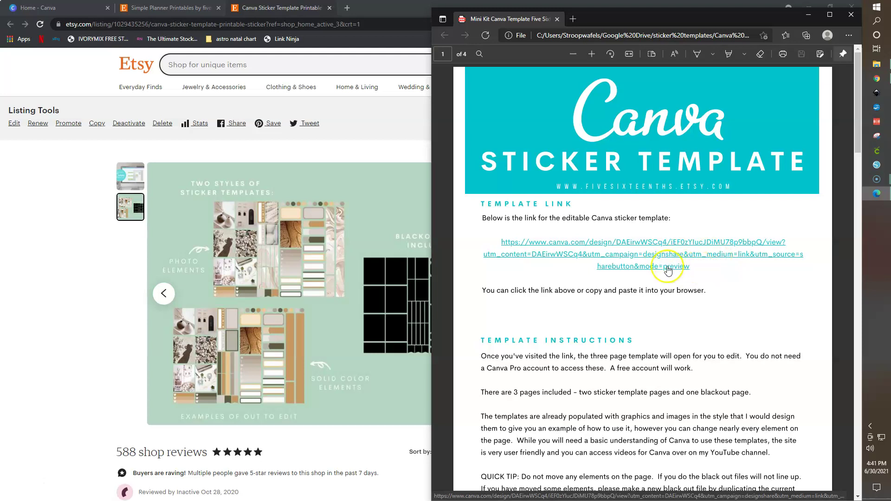
Follow the PDF's editable template link and load the same address in a new Chrome tab.
left_click(697, 272)
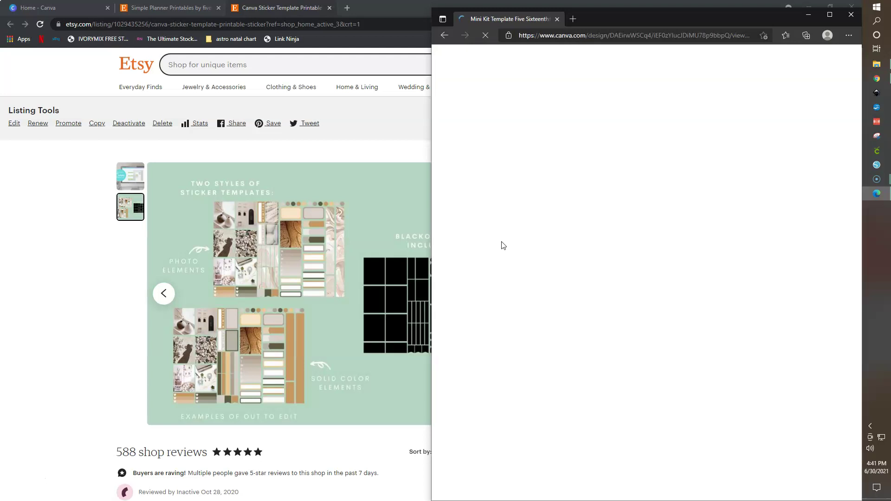
left_click(628, 39)
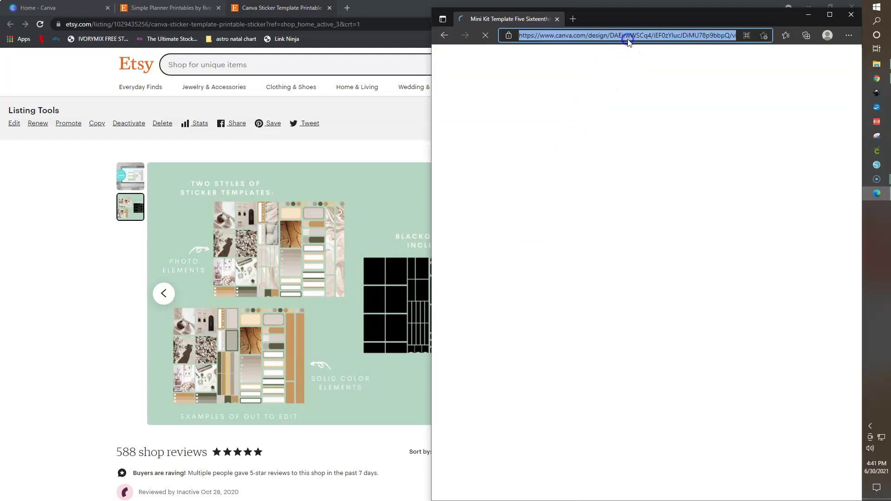
left_click(378, 6)
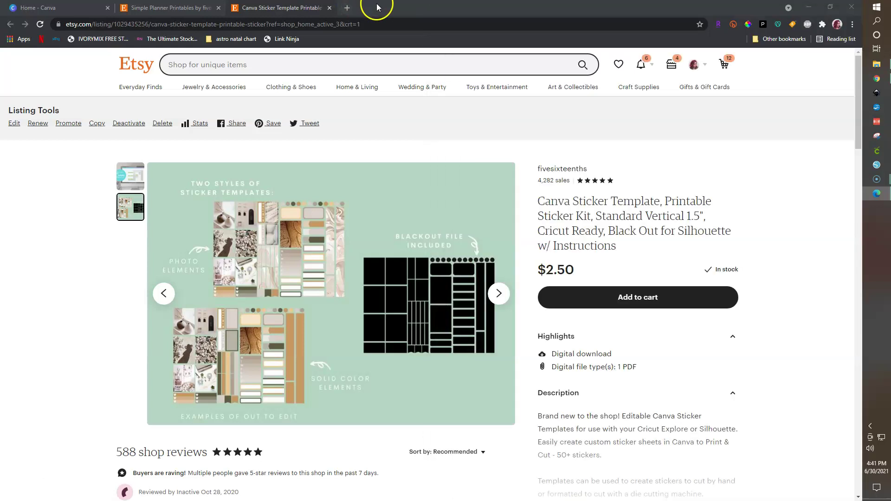
left_click(347, 7)
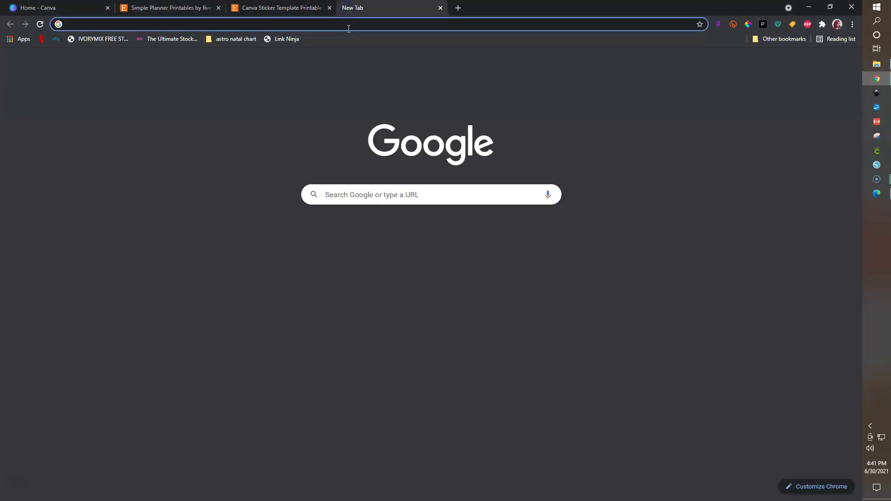
type("https://www.canva.com/design/DAEirwWSCq4/iEF0zYlucJDiMU78p9bbpQ/view?utm_content=DAEirwWSCq4&utm_campaign=designshare&utm_medium=link&utm_source=sharebutton&mode=preview")
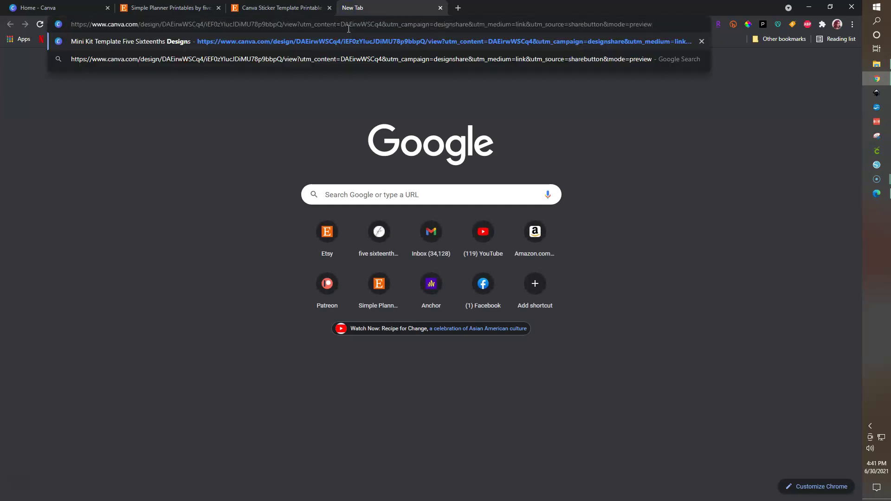
key("Return")
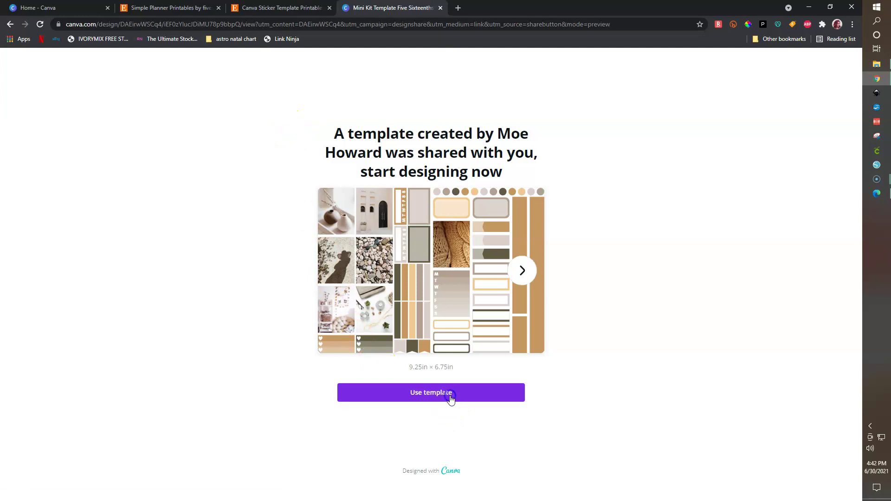
Use the shared Mini Kit template to create an editable copy and skip the introductory tour.
left_click(451, 398)
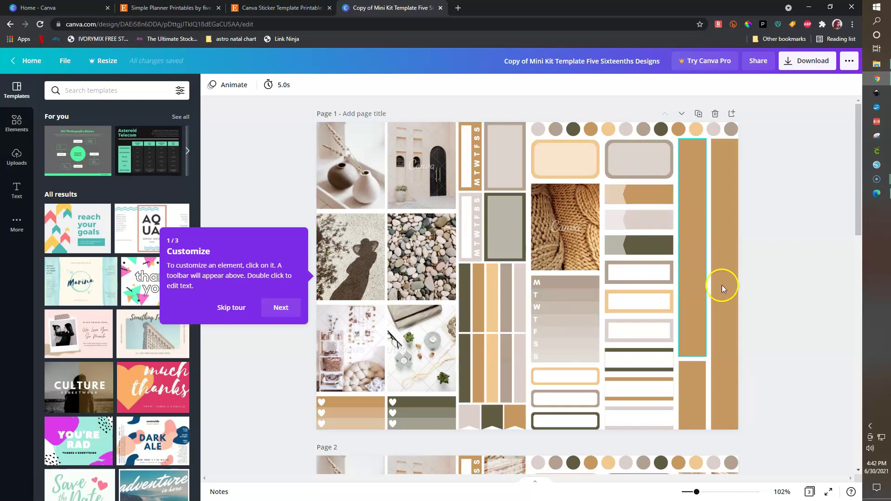
left_click(240, 310)
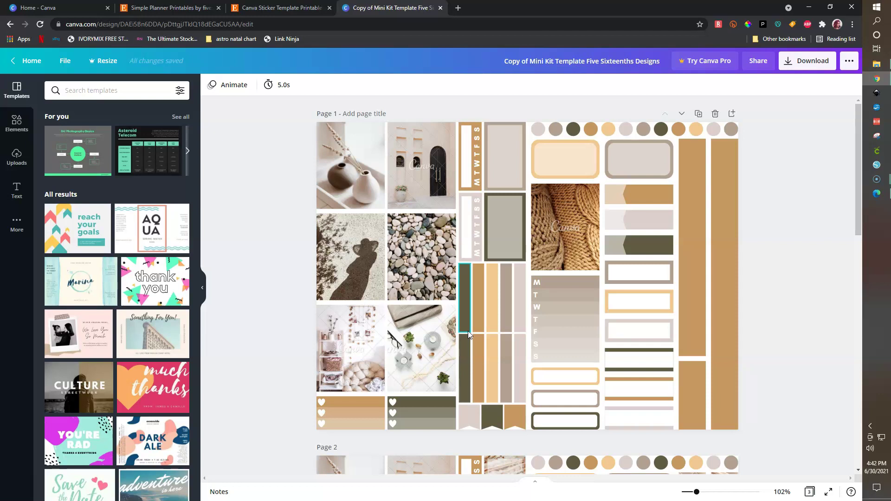
Examine the template's pages, comparing the solid color elements on page 1, the photo elements on page 2 and the blackout shapes on page 3.
left_click(474, 311)
scroll(473, 317, "down", 6)
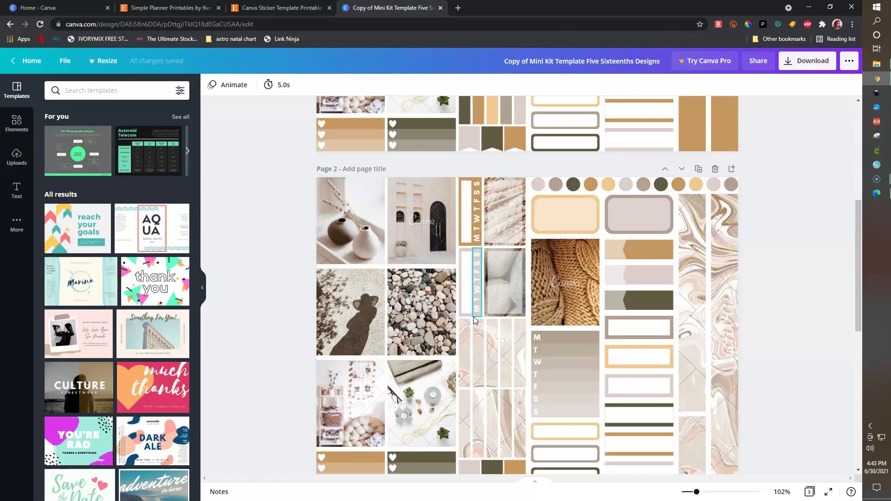
scroll(474, 317, "down", 1)
scroll(473, 317, "up", 7)
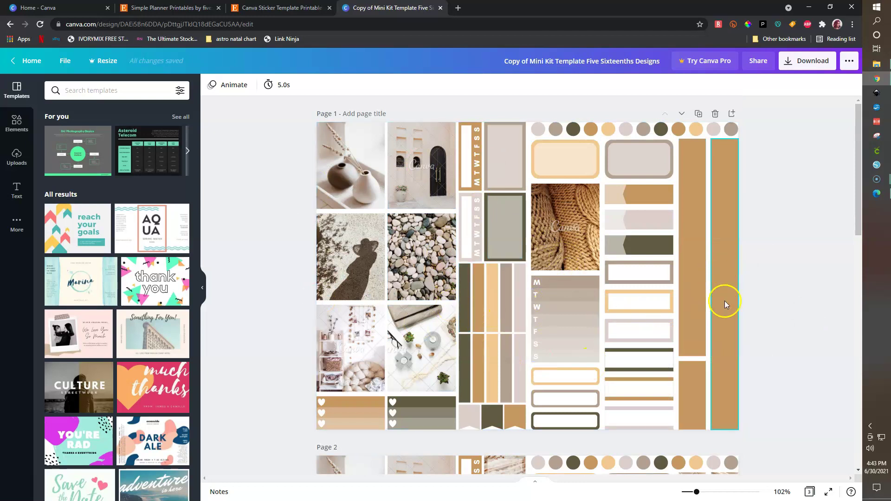
scroll(712, 310, "down", 7)
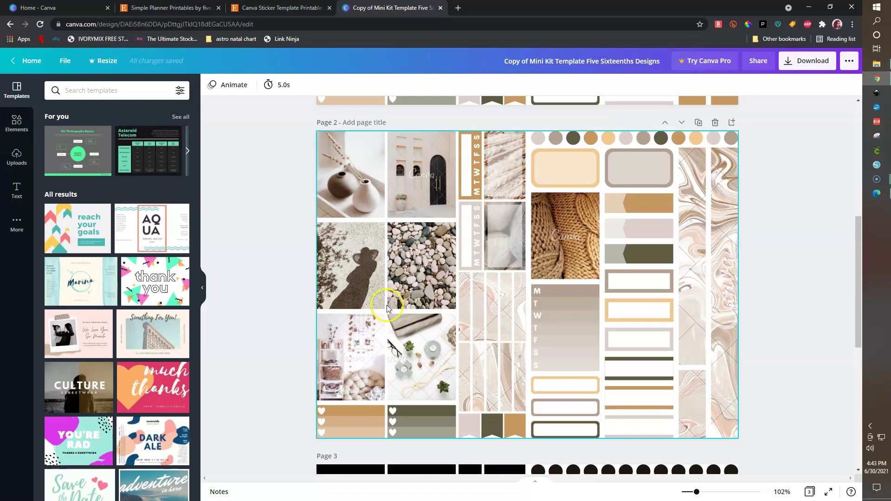
left_click(474, 316)
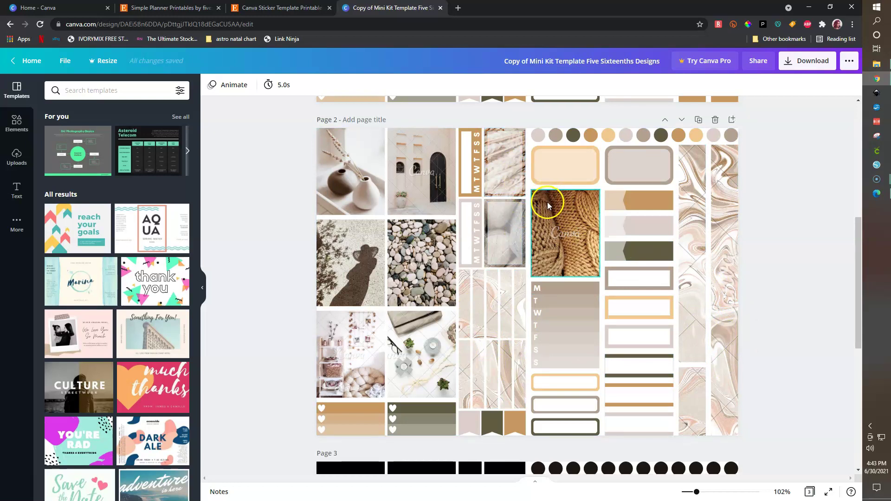
scroll(511, 319, "down", 5)
scroll(511, 319, "up", 6)
scroll(511, 319, "up", 1)
scroll(511, 318, "down", 2)
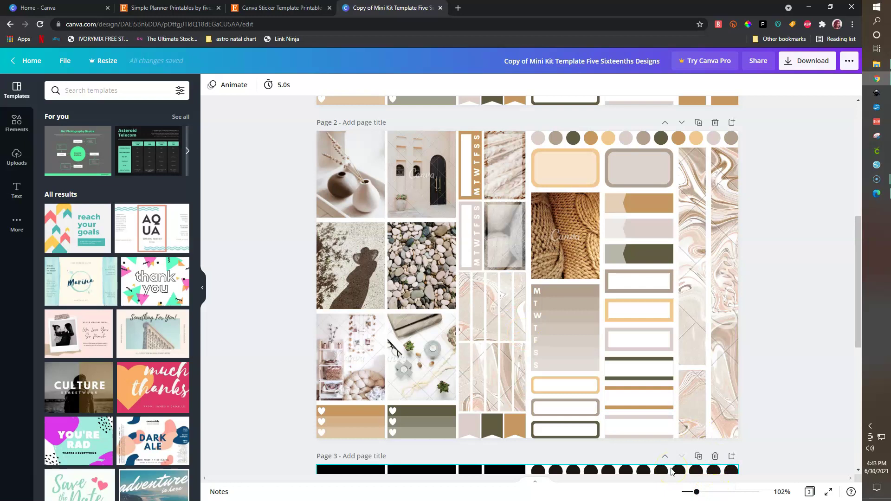
left_click(415, 375)
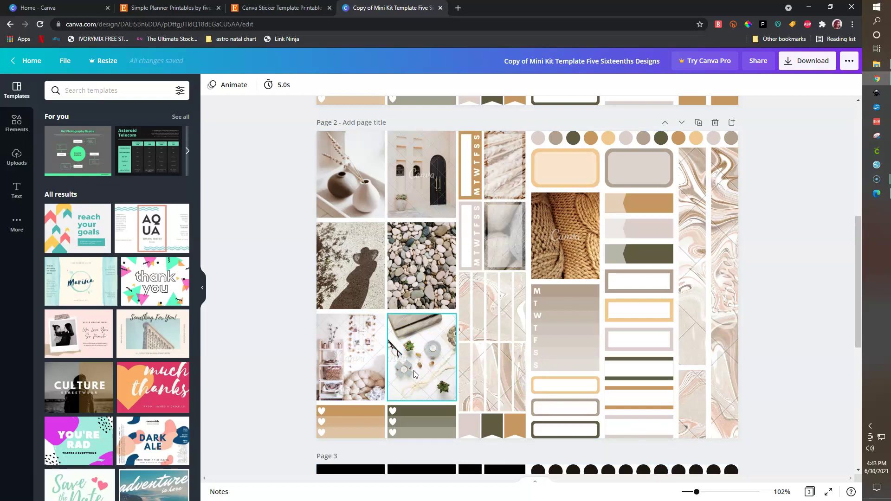
left_click(414, 366)
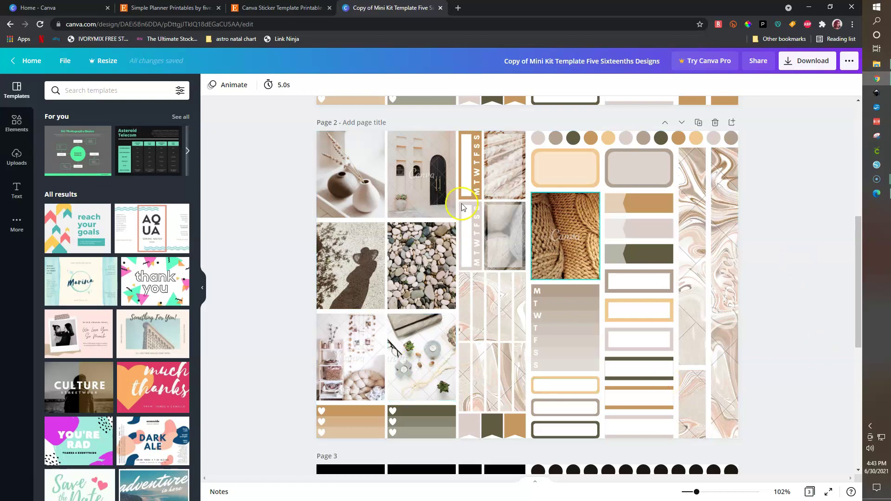
left_click(568, 387)
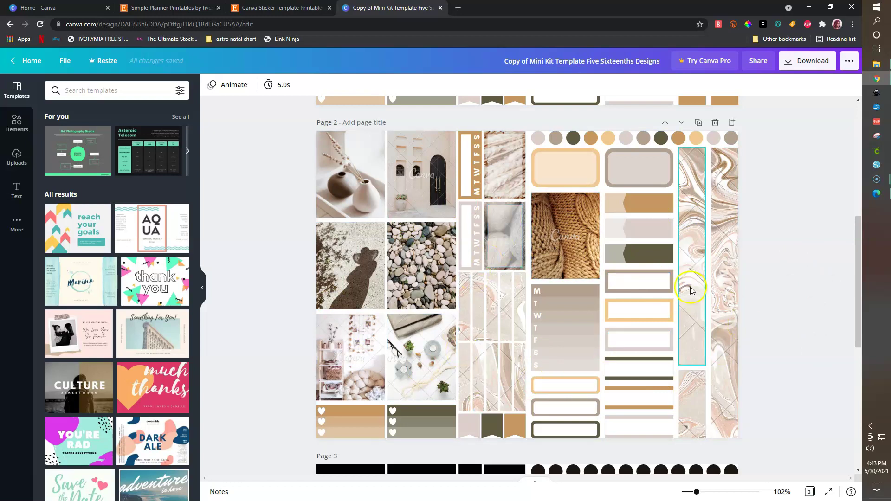
scroll(690, 287, "down", 7)
scroll(588, 307, "up", 7)
scroll(588, 308, "up", 1)
scroll(589, 308, "down", 1)
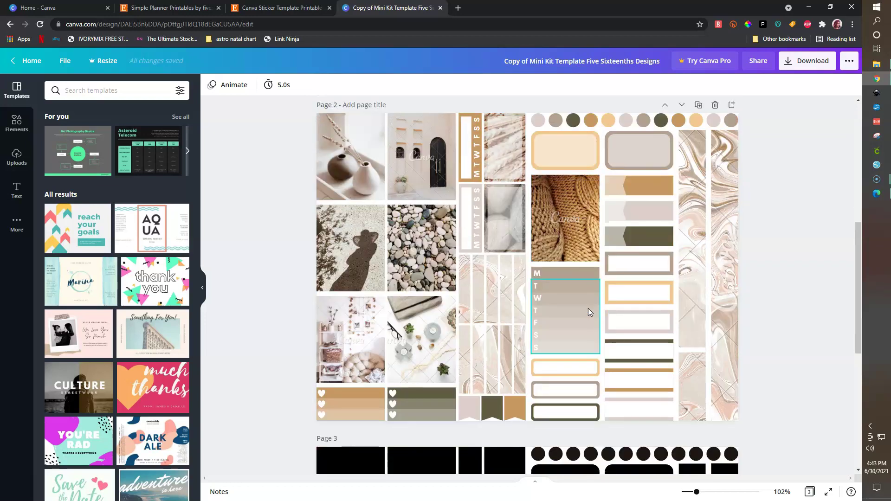
left_click(859, 102)
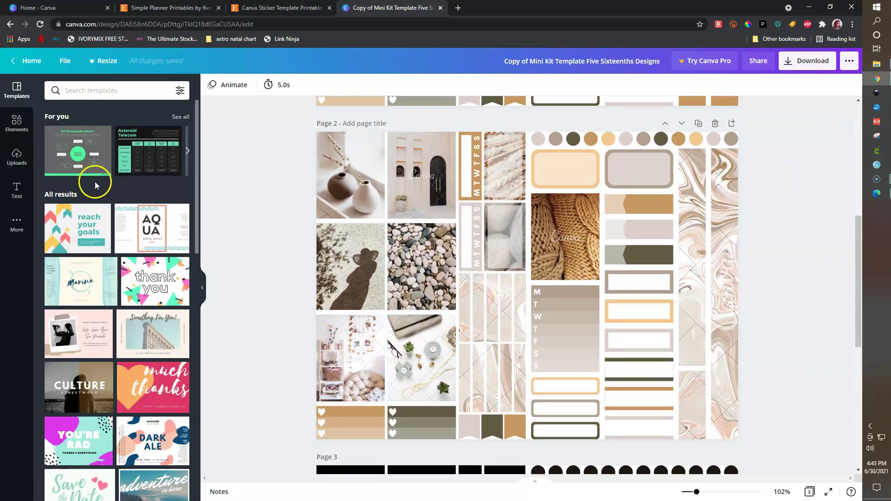
Search the Elements library for "summer" to find replacement photos for the stickers.
left_click(16, 123)
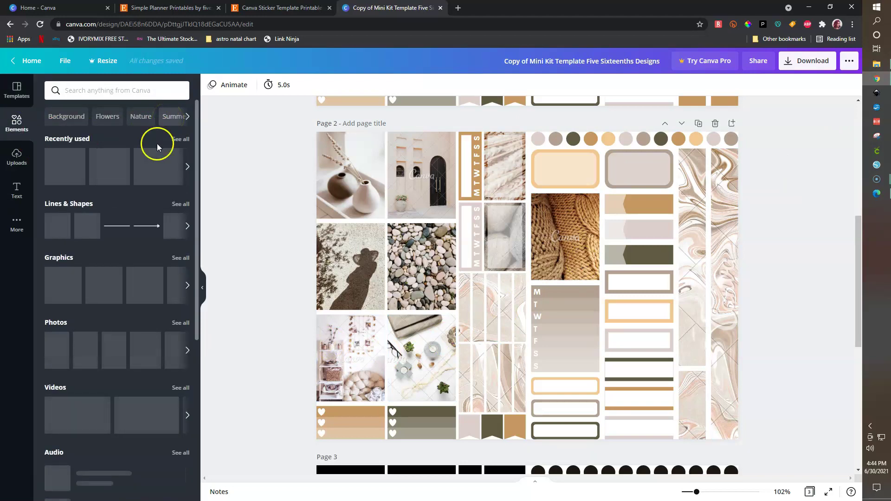
left_click(48, 323)
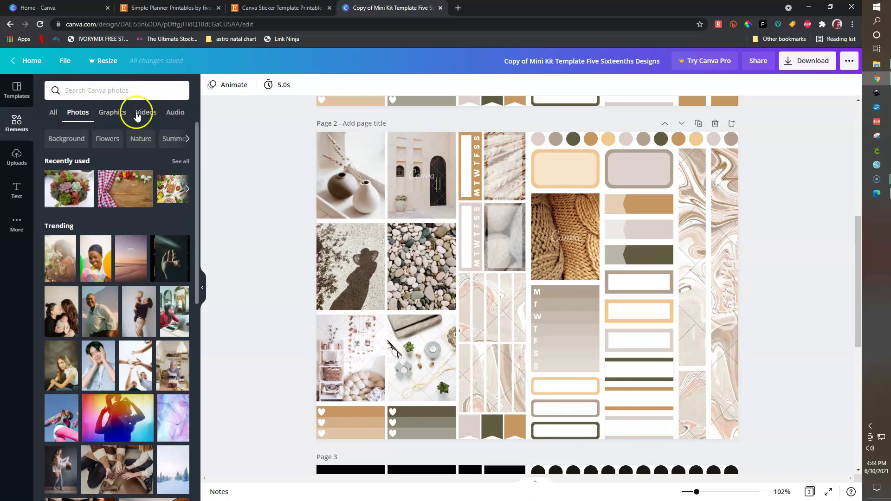
left_click(137, 91)
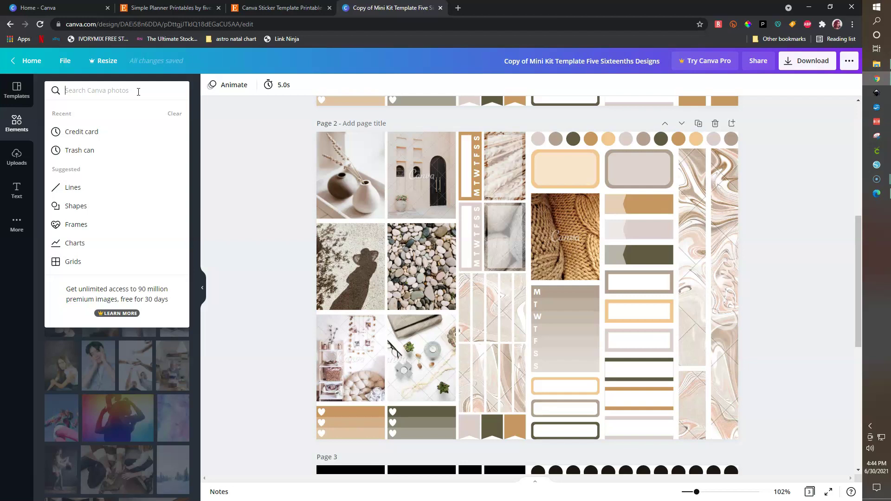
type("summer")
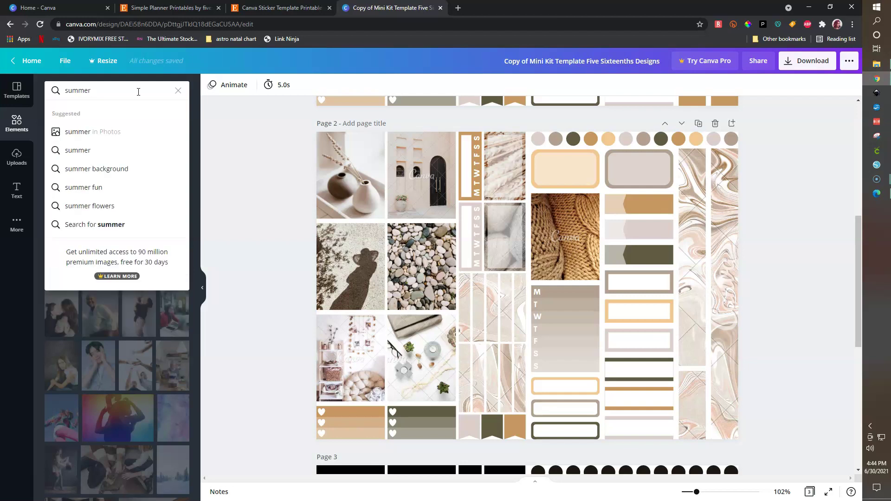
key("Return")
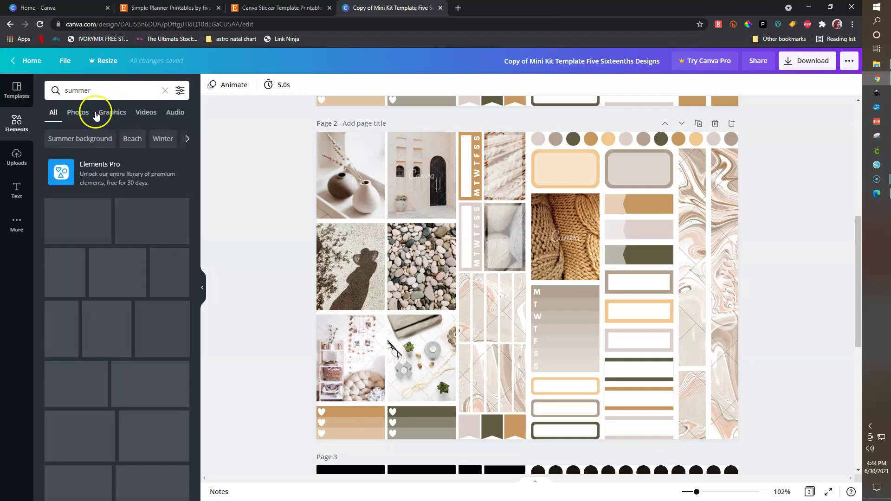
Limit the summer results to photos and review the color, orientation and animation filters without applying any.
left_click(181, 90)
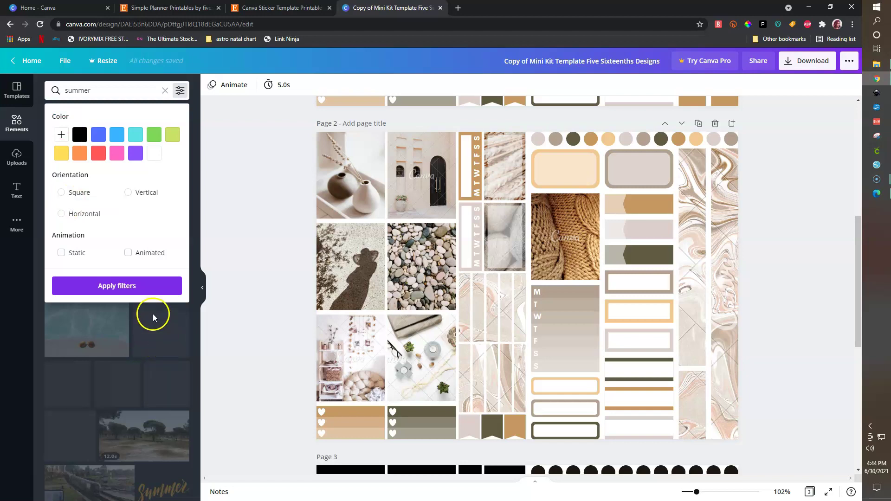
left_click(155, 335)
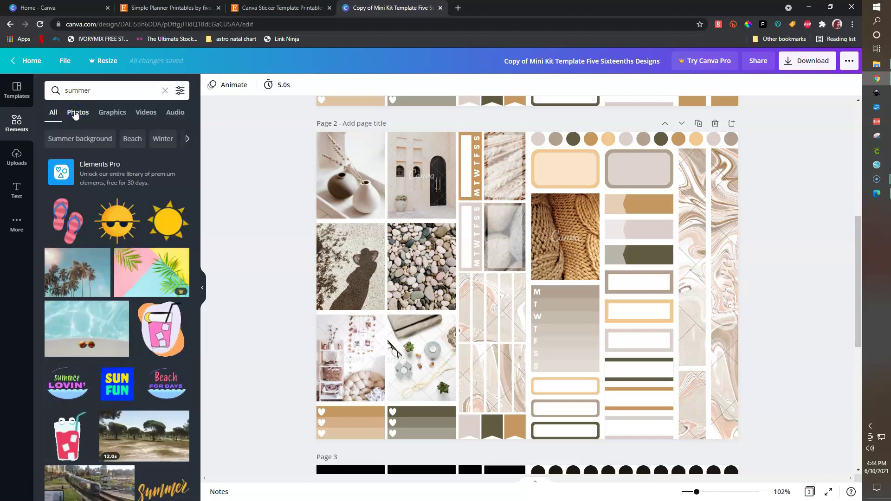
left_click(76, 113)
left_click(180, 91)
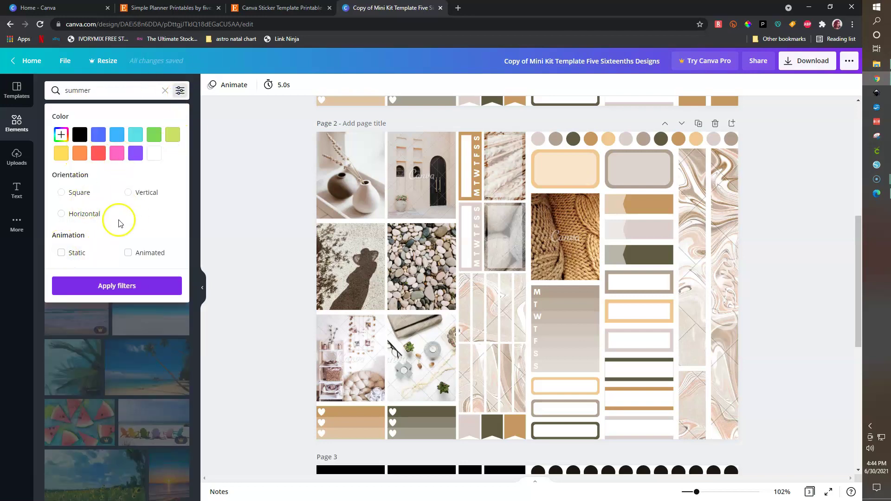
left_click(163, 393)
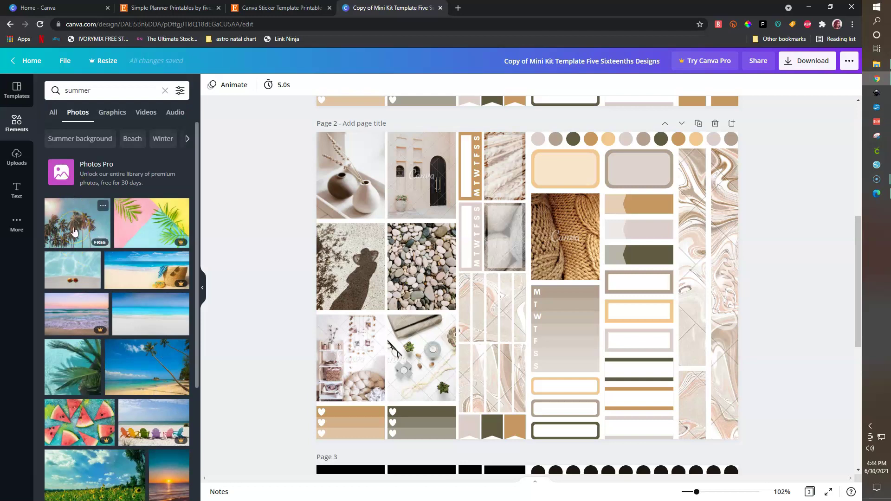
Fill page 2's upper-left photo box with the free palm tree photo and the lower-right box of that group with the free seaside road photo.
left_click_drag(74, 229, 333, 186)
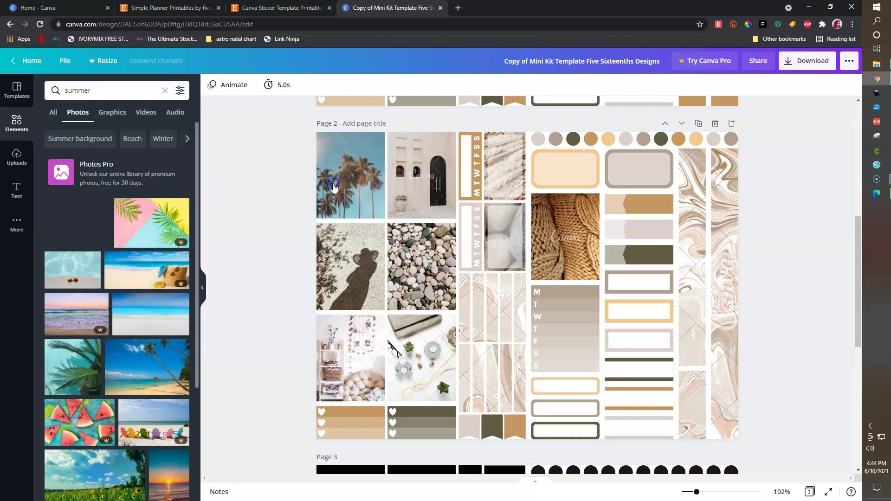
scroll(95, 285, "down", 4)
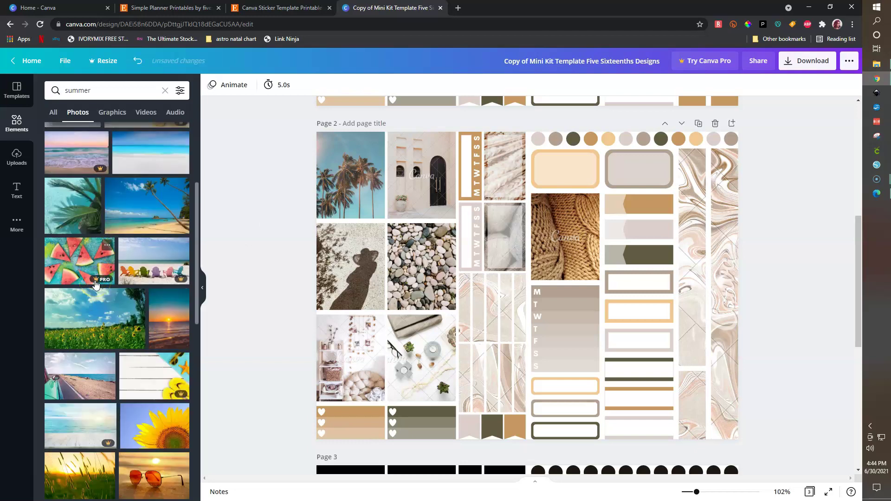
scroll(96, 284, "down", 2)
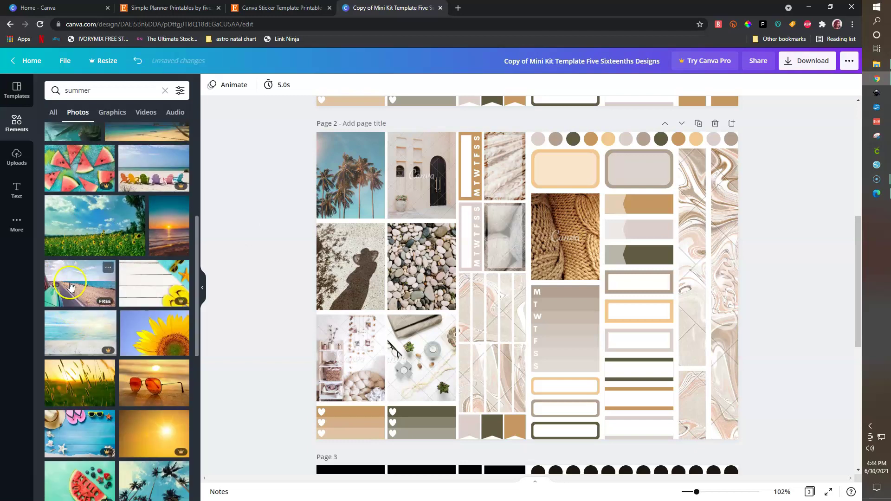
left_click_drag(70, 285, 413, 369)
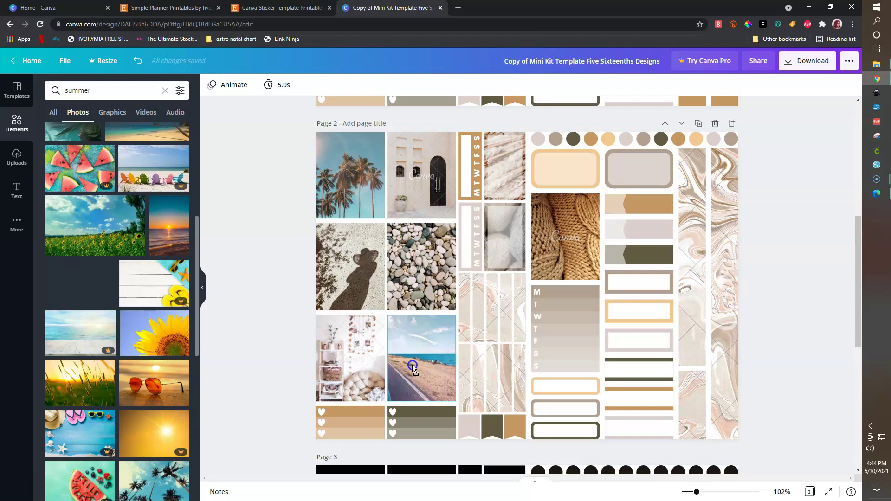
Replace the pebble photo on page 2 with the free summer photo of a sun hat, sunglasses and tablet.
scroll(150, 345, "down", 3)
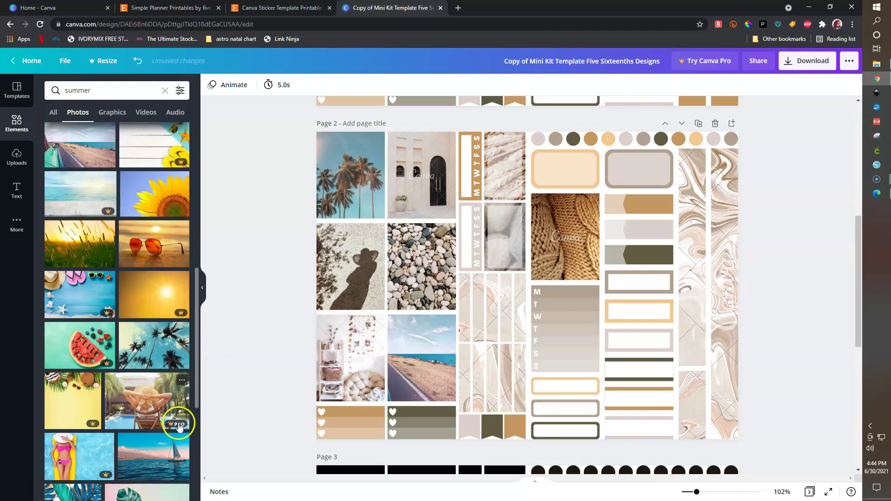
scroll(179, 427, "down", 3)
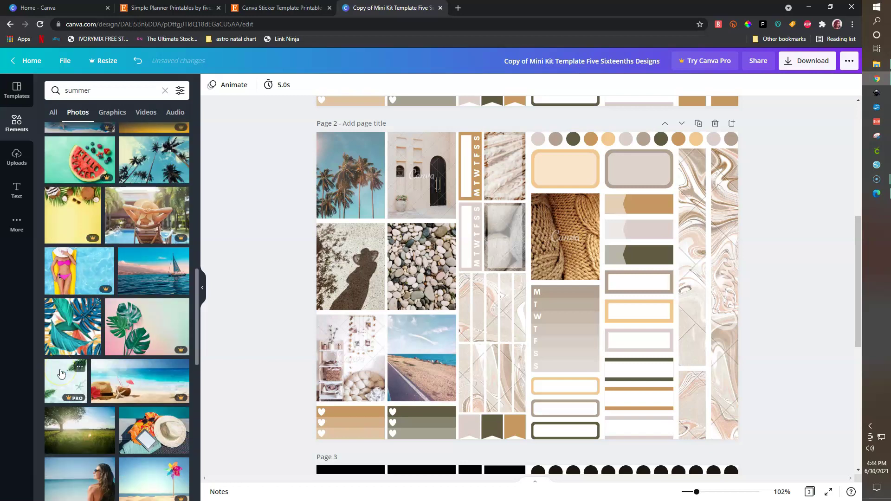
scroll(61, 373, "down", 1)
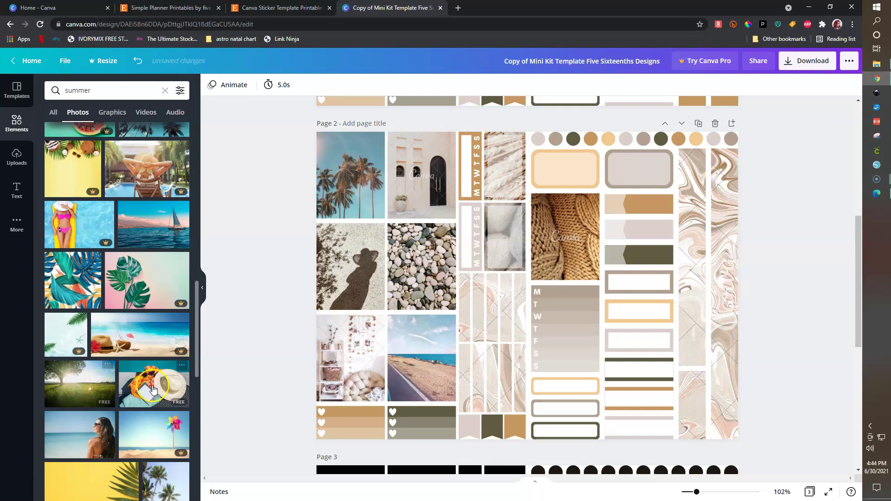
left_click_drag(143, 390, 429, 271)
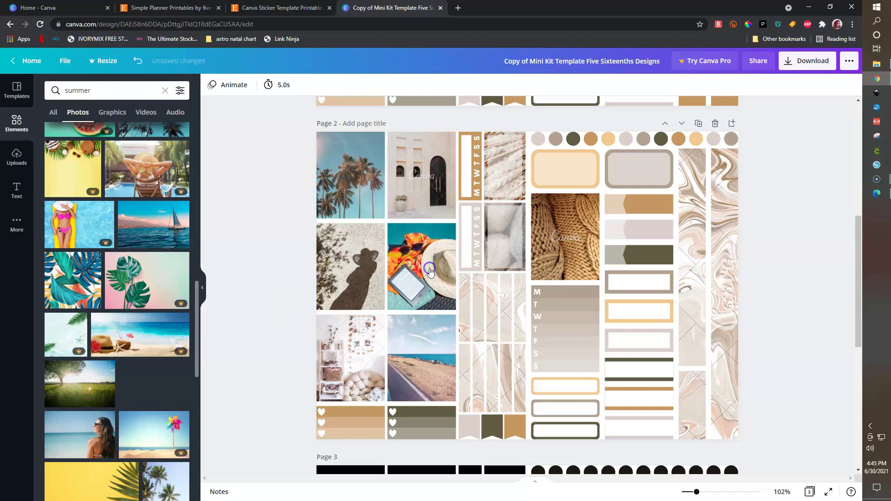
Fill the lower-left photo box on page 2 with the free flat-lay photo of a camera, hat and jeans.
scroll(74, 376, "down", 4)
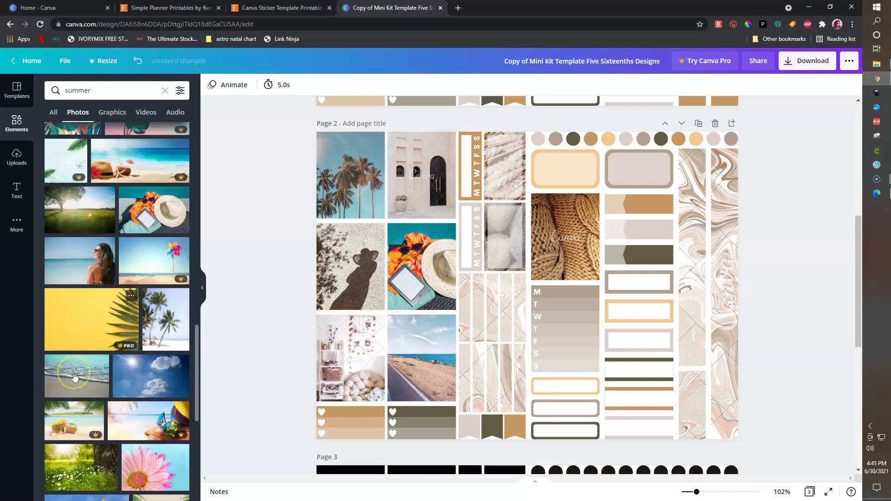
scroll(77, 374, "down", 2)
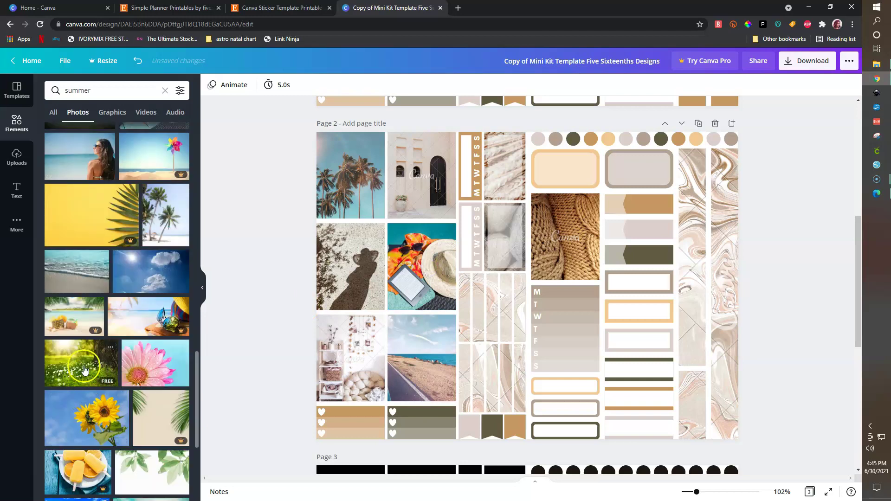
scroll(136, 368, "down", 2)
left_click(77, 392)
scroll(77, 392, "down", 1)
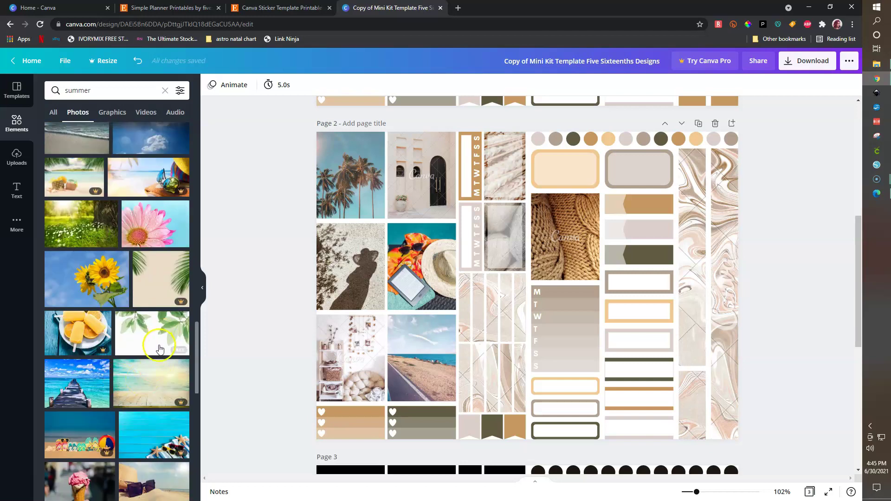
scroll(159, 349, "down", 5)
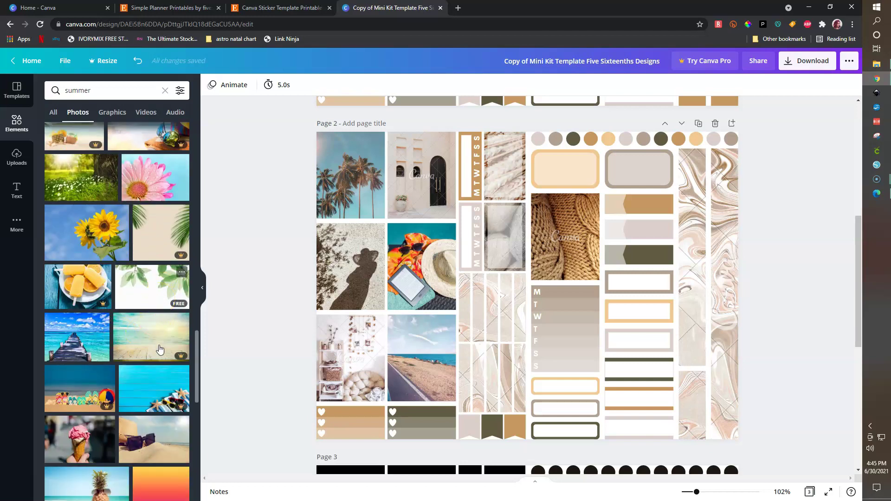
left_click(154, 372)
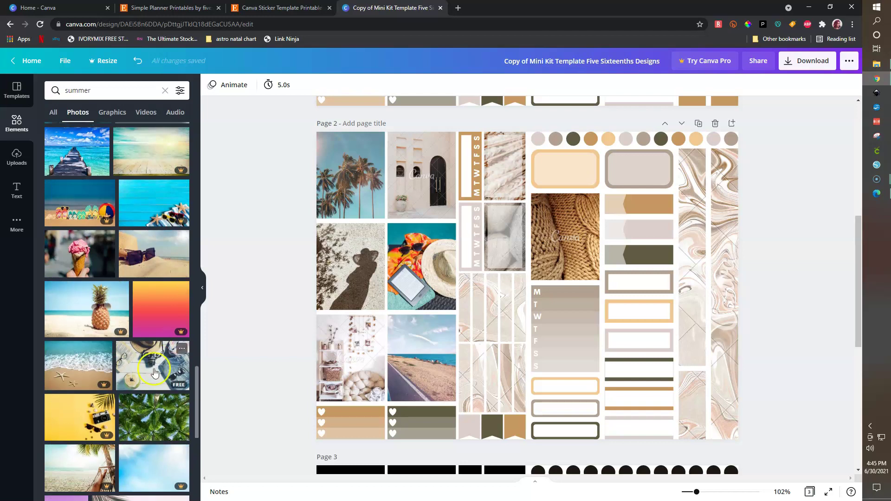
left_click_drag(162, 367, 352, 361)
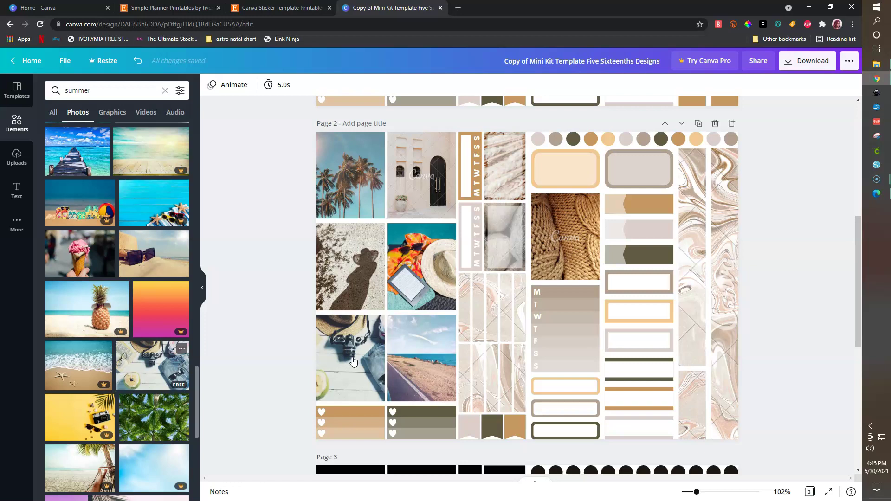
Replace the shadow photo on page 2 with the wooden boardwalk photo and the camera flat-lay below it with the ocean sunset photo.
scroll(120, 353, "down", 3)
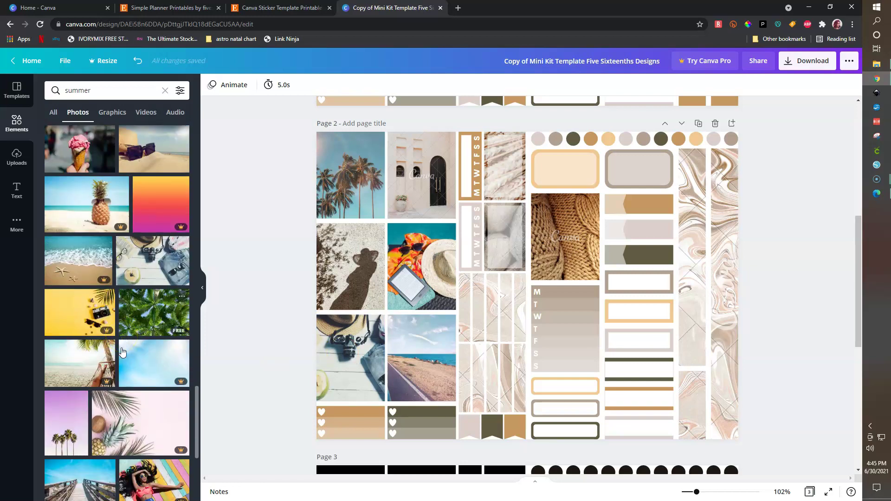
left_click(61, 387)
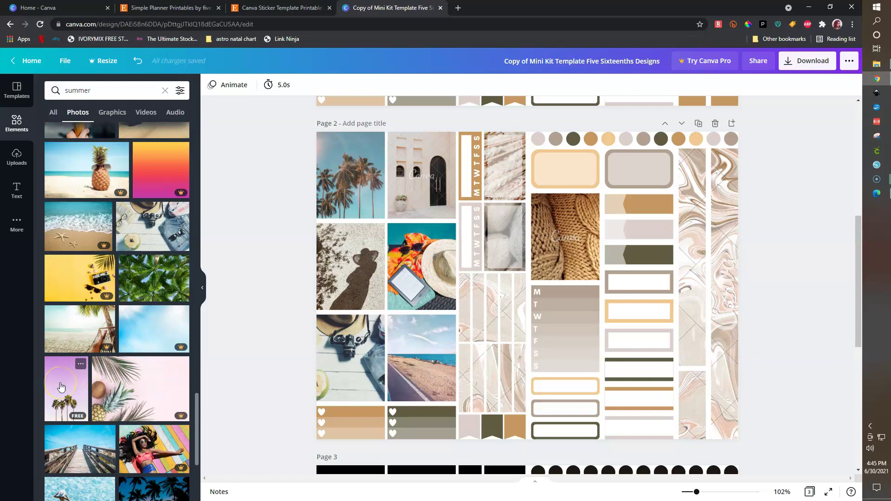
scroll(85, 368, "down", 2)
left_click(85, 368)
left_click_drag(86, 368, 348, 271)
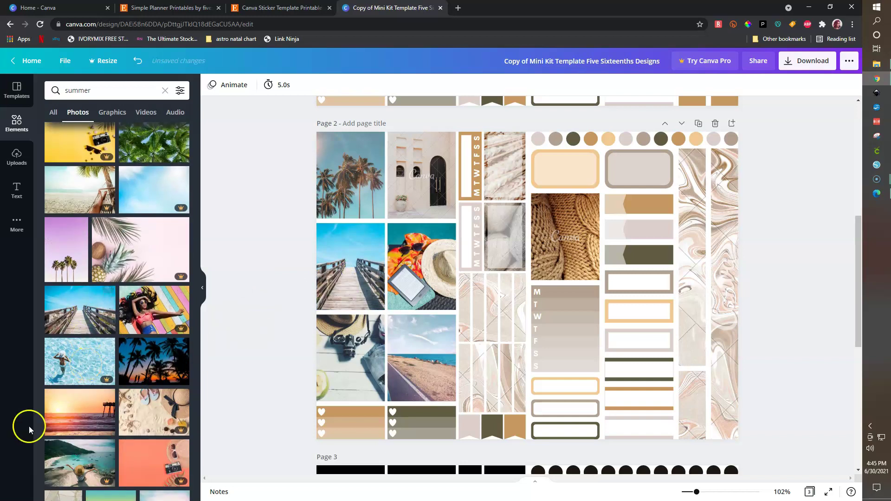
left_click_drag(77, 413, 170, 408)
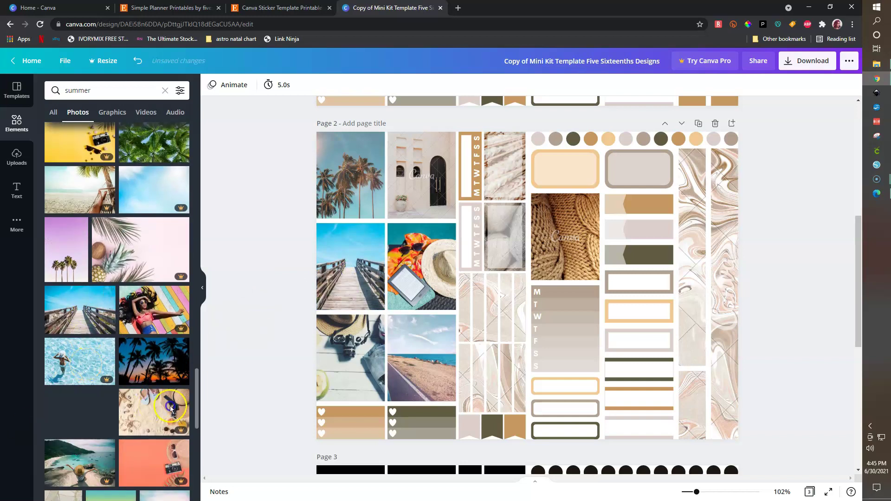
left_click_drag(283, 376, 362, 352)
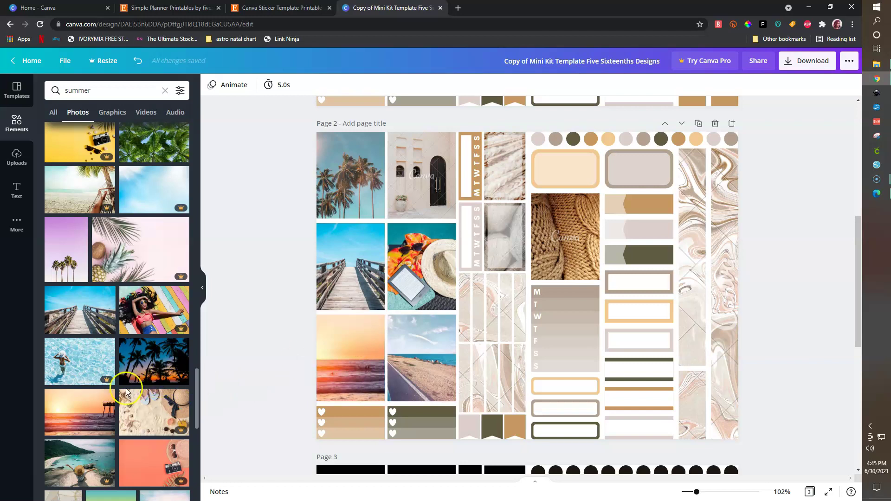
scroll(126, 388, "down", 2)
scroll(101, 388, "down", 1)
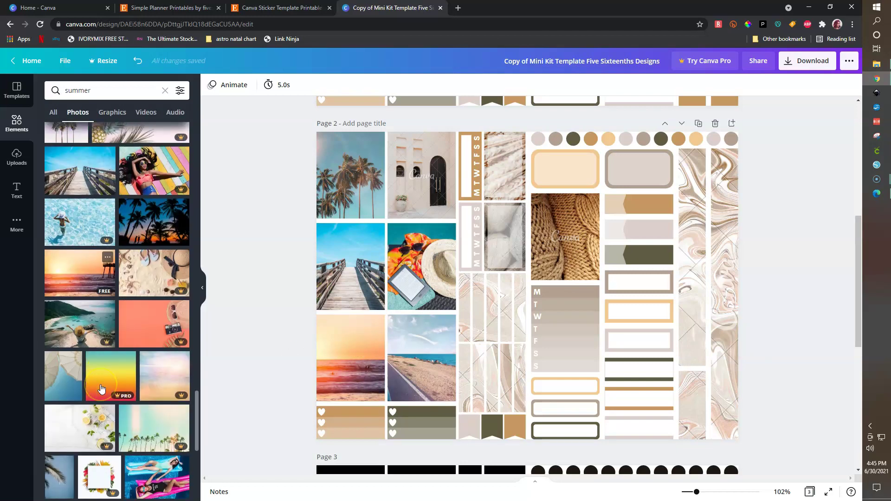
left_click(409, 309)
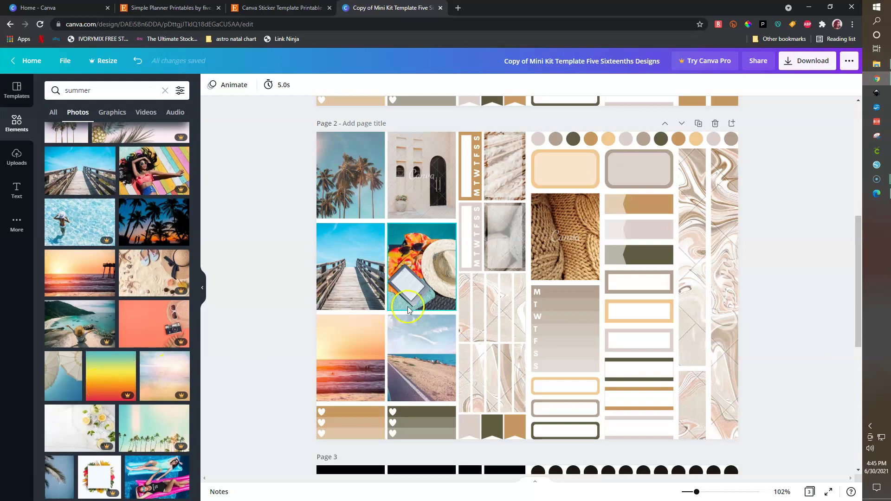
left_click_drag(418, 278, 425, 256)
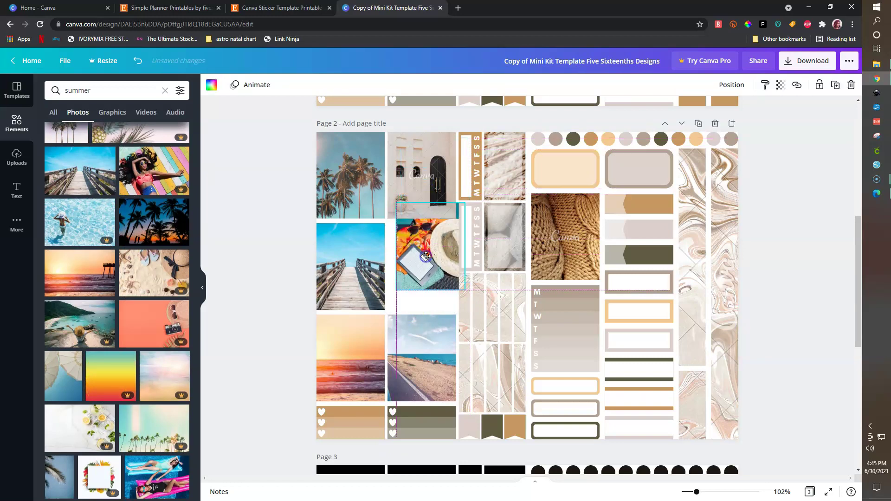
key("ctrl+z")
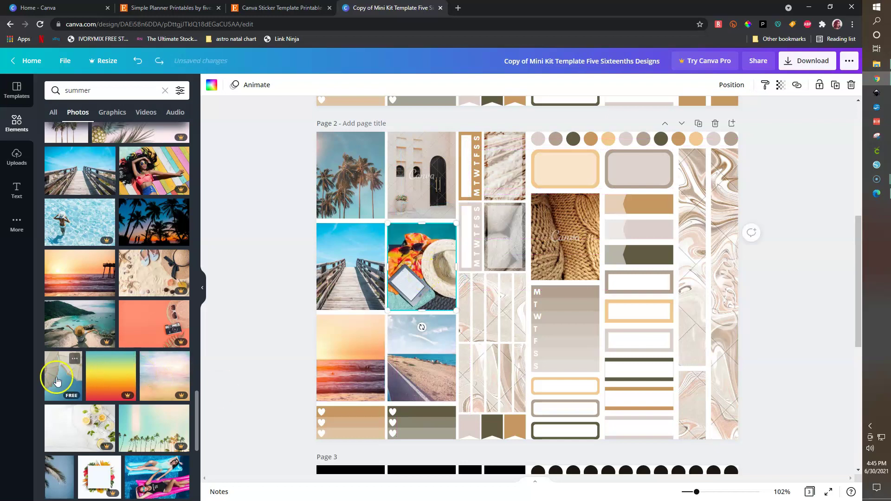
Replace the white building photo at the top of page 2 with the free photo of ocean waves at sunset.
scroll(64, 375, "down", 3)
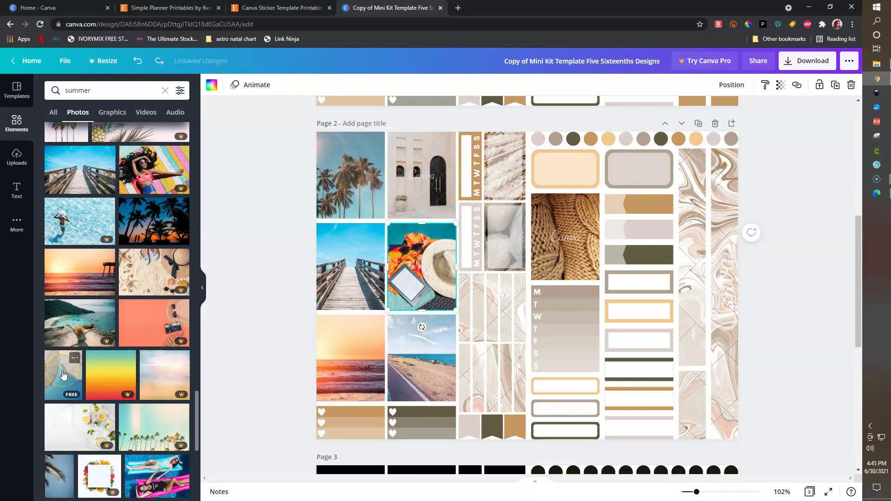
scroll(62, 386, "down", 10)
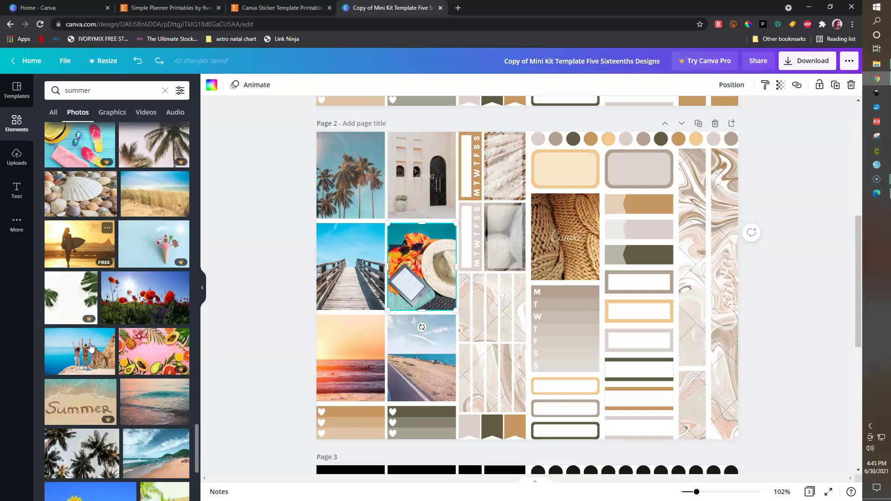
left_click_drag(91, 348, 434, 173)
left_click(292, 254)
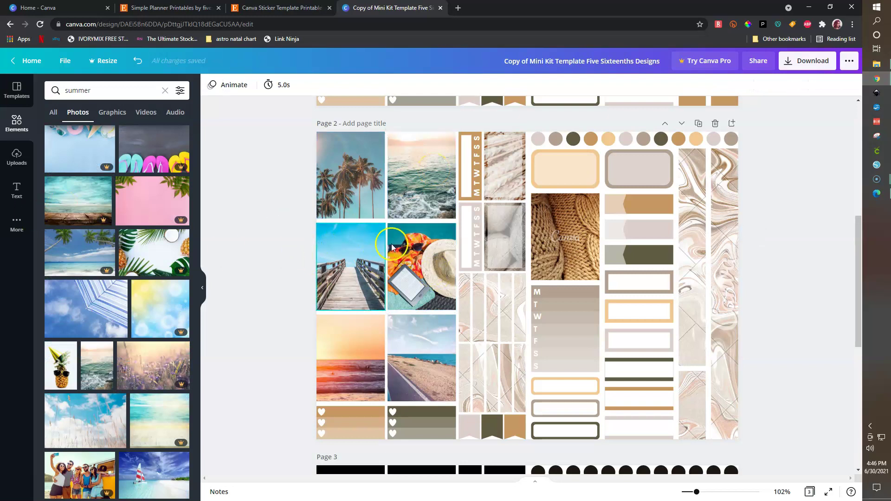
Swap the ocean waves photo on page 2 with the sun hat and tablet photo directly below it.
left_click(434, 277)
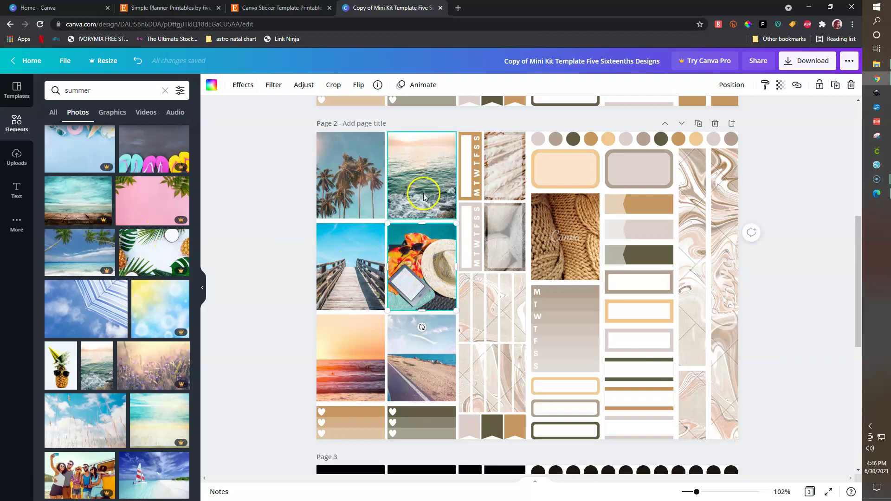
left_click(417, 158, "shift")
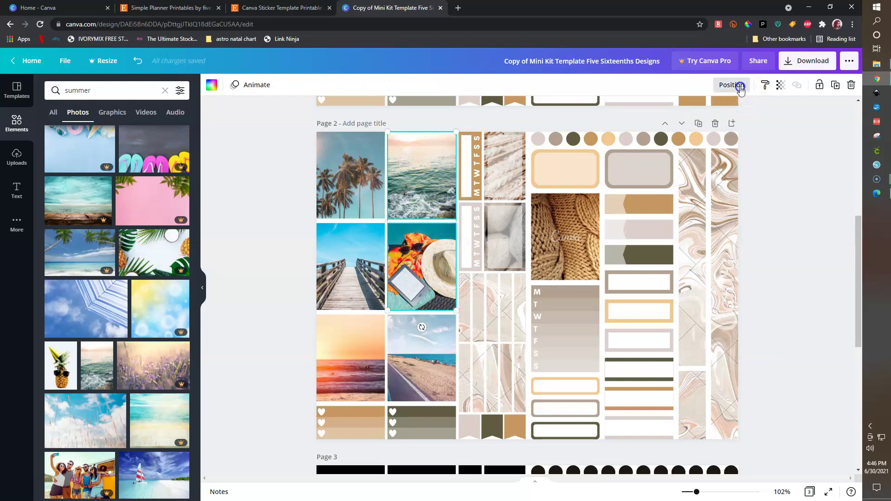
left_click(732, 85)
left_click(268, 292)
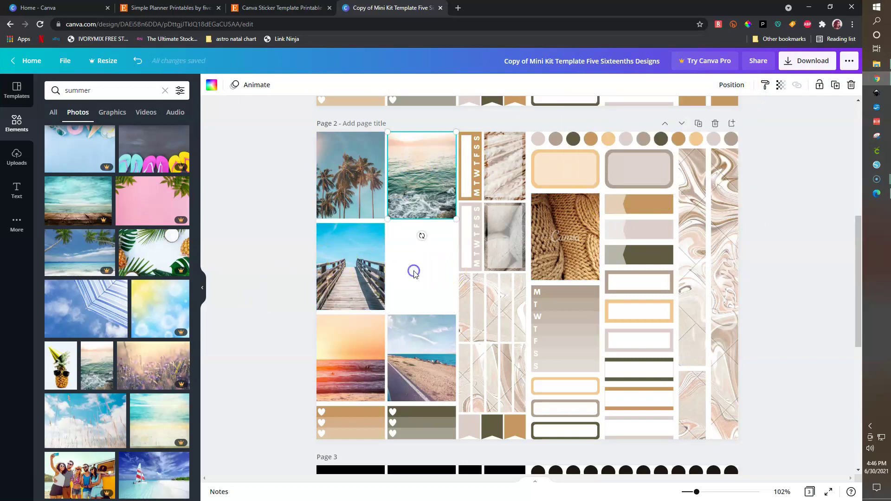
left_click(409, 183)
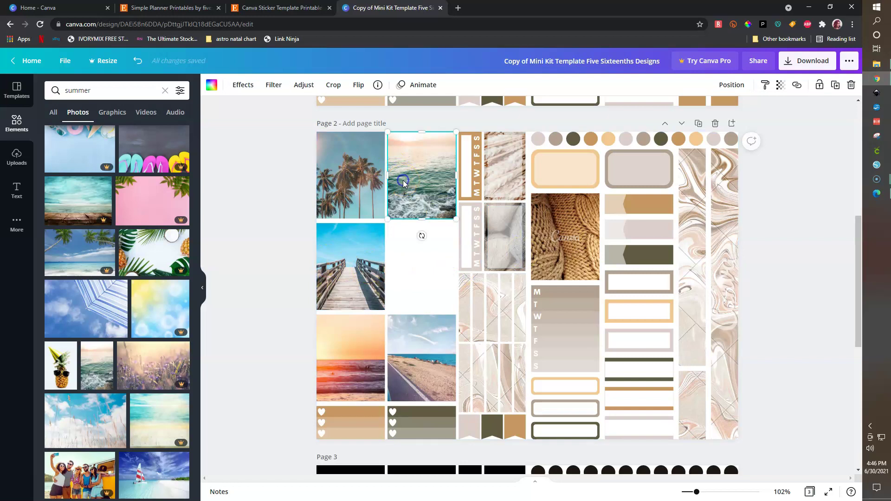
left_click(420, 233, "shift")
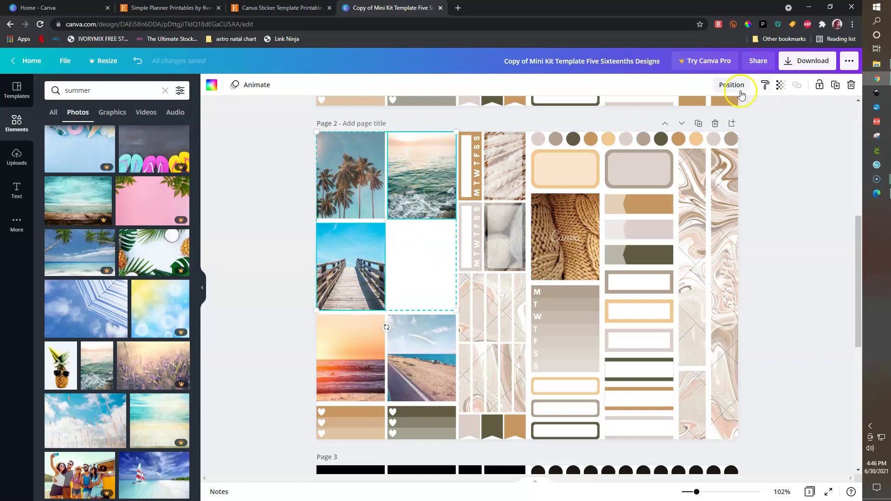
left_click(738, 89)
left_click(596, 207)
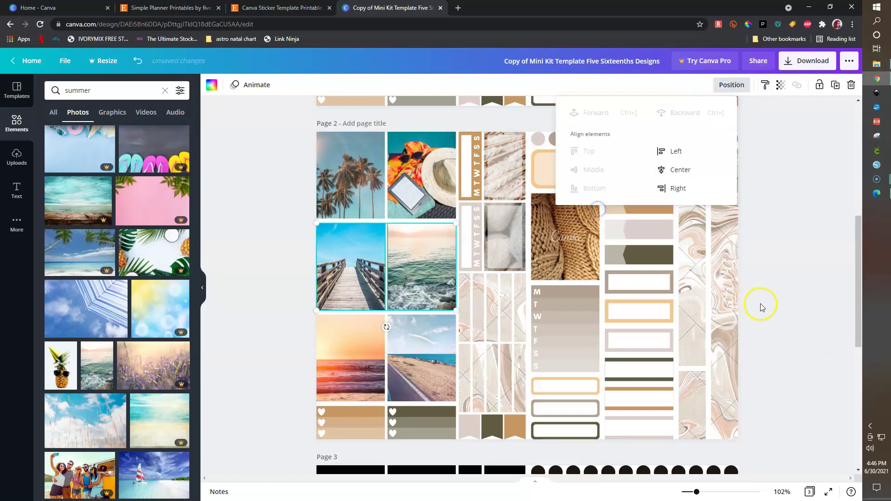
left_click(245, 241)
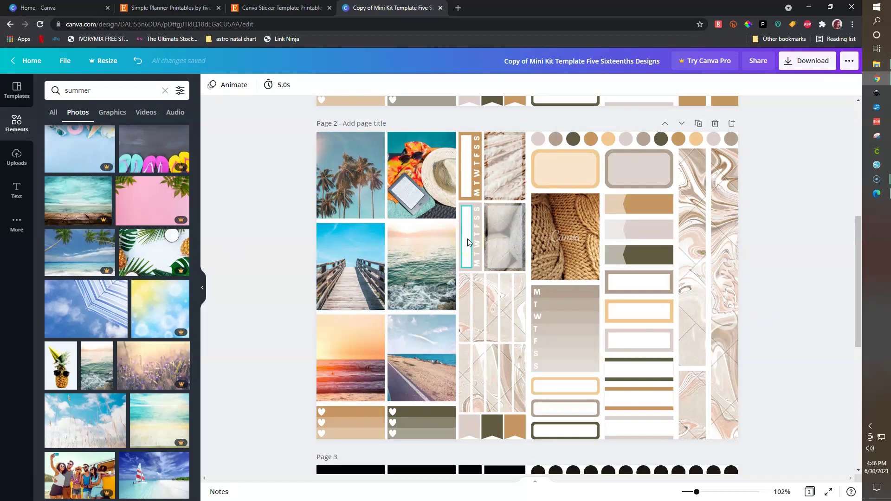
Undo the swap of the ocean waves and sun hat photos on page 2.
key("ctrl+z")
key("ctrl+z")
key("ctrl+z")
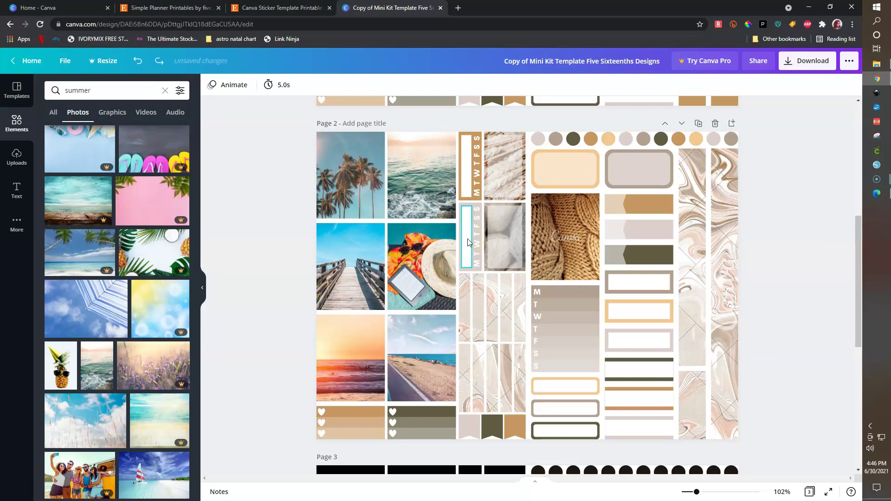
key("ctrl+y")
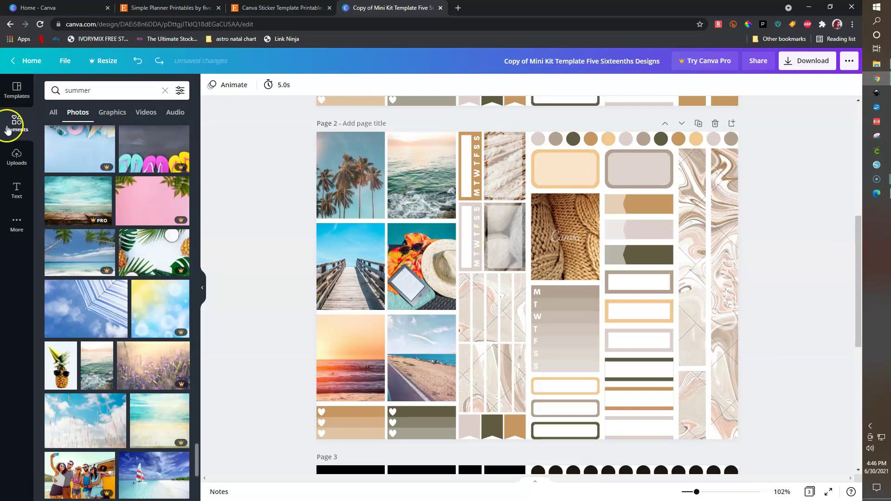
Clear the summer search and replace the ocean waves photo on page 2 with the recently used camera flat-lay photo.
left_click(166, 91)
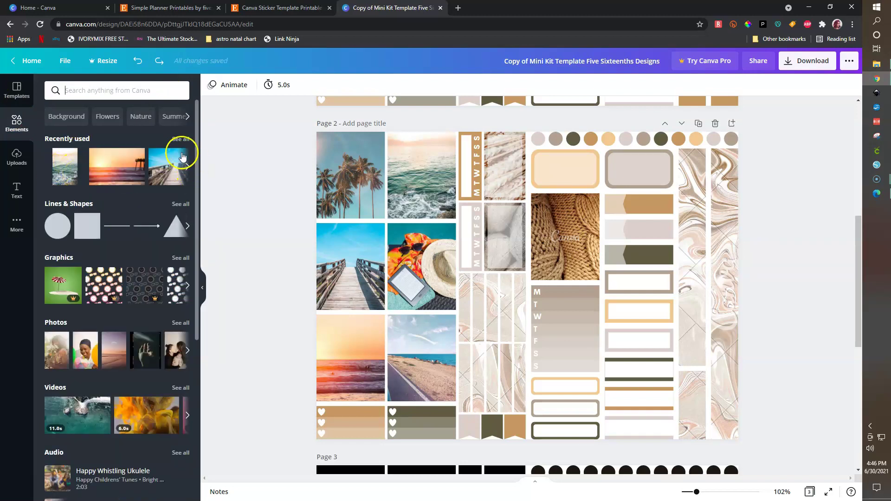
left_click(188, 167)
left_click(188, 167)
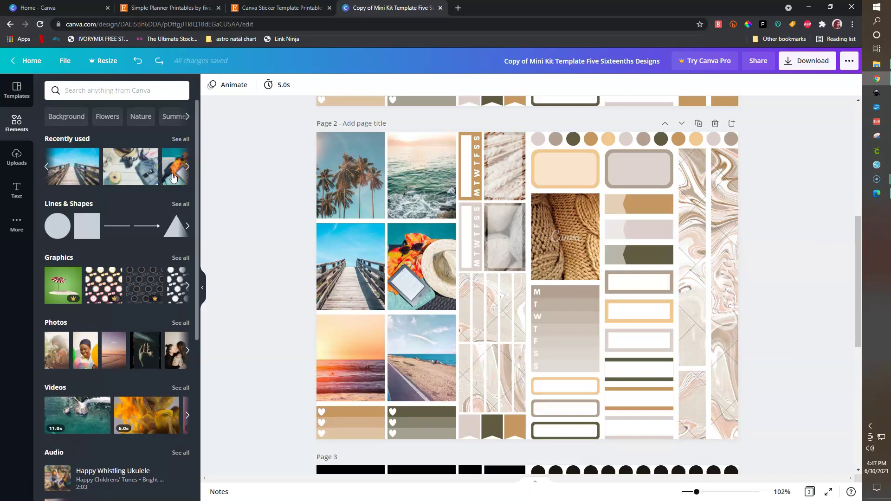
left_click(148, 178)
left_click_drag(148, 178, 415, 193)
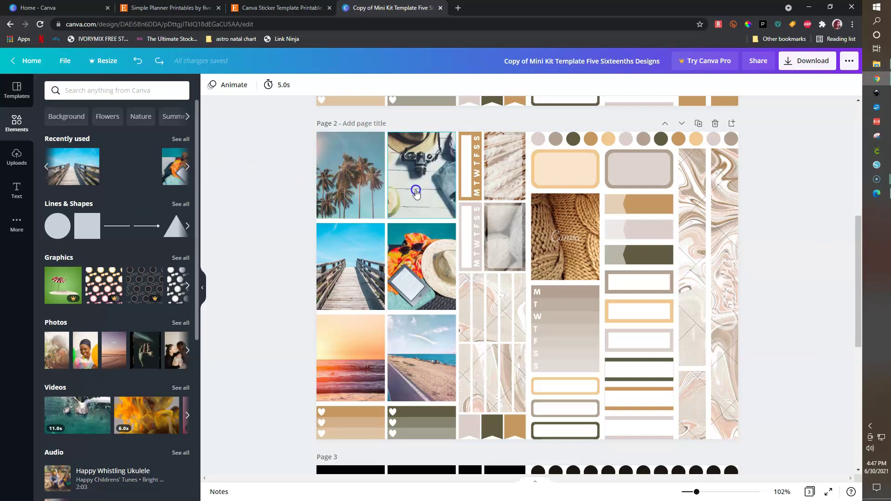
Replace the sun hat and tablet photo on page 2 with the recently used ocean waves photo.
left_click(46, 168)
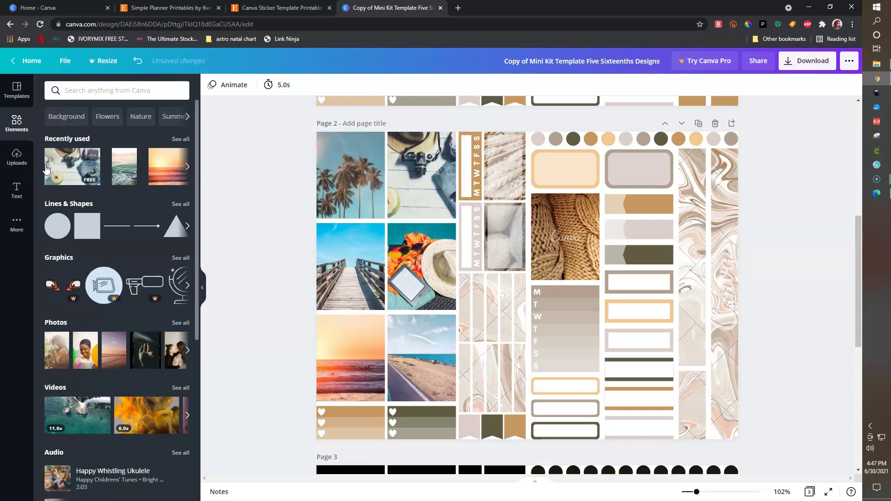
left_click_drag(123, 168, 430, 280)
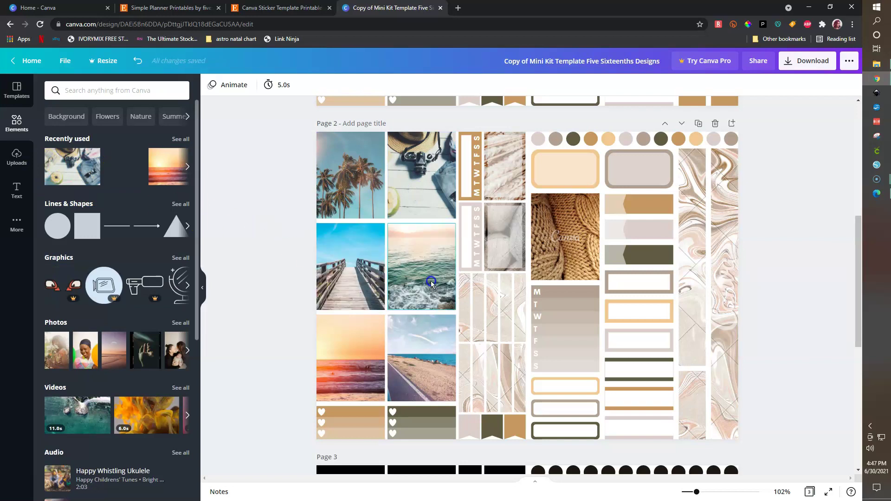
left_click(336, 375)
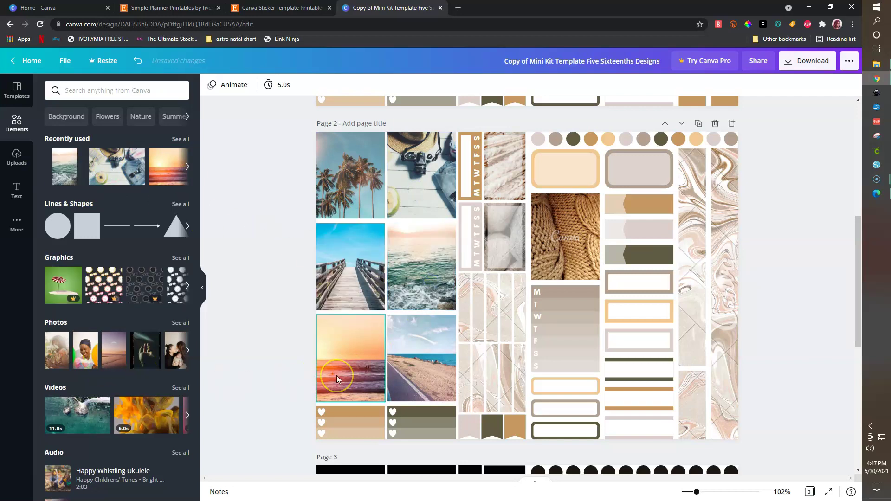
Search the photos for "summer" and browse the results for a replacement for the knitted fabric photo on page 2.
left_click(572, 255)
left_click(296, 222)
left_click(74, 90)
type("summer")
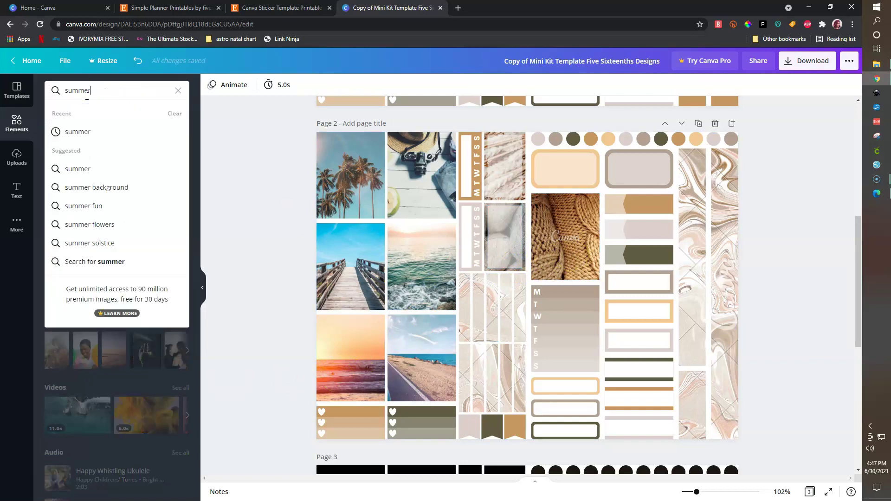
key("Return")
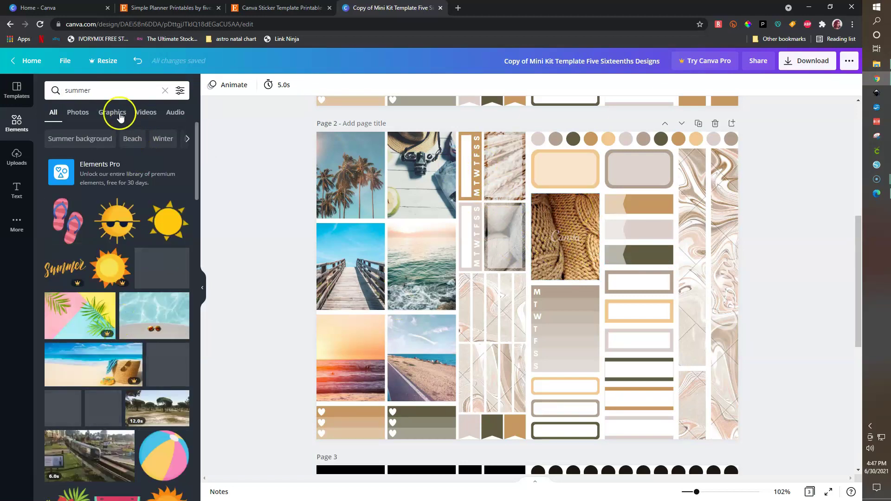
left_click(76, 113)
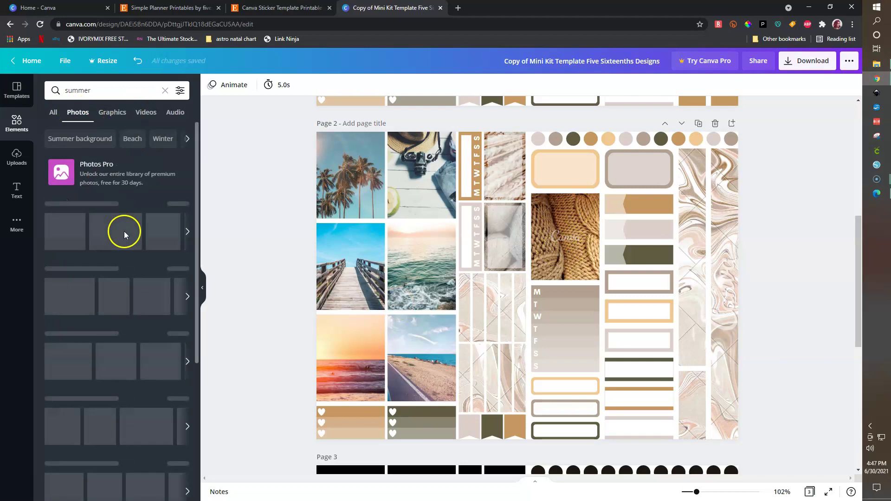
scroll(133, 273, "down", 1)
scroll(133, 274, "down", 10)
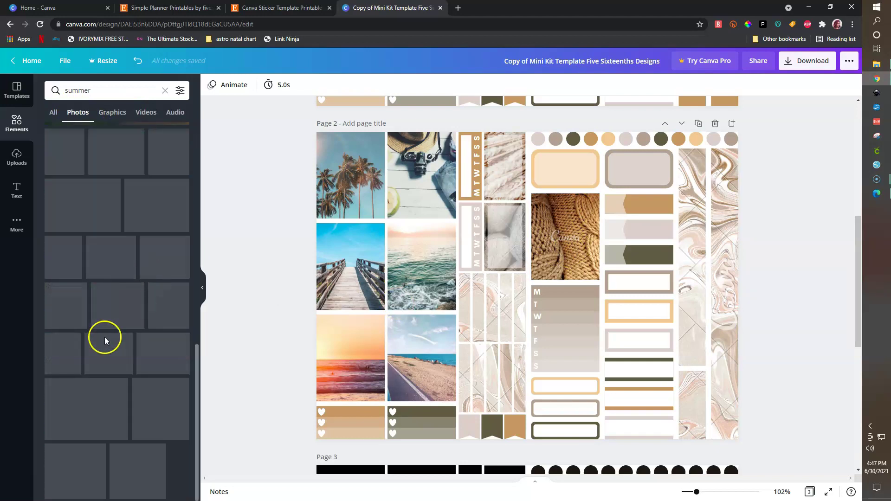
scroll(107, 328, "down", 5)
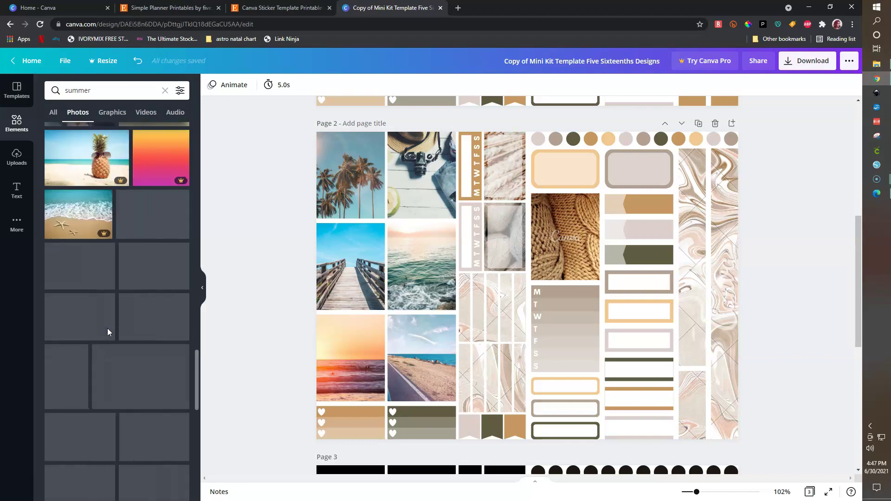
scroll(107, 331, "down", 6)
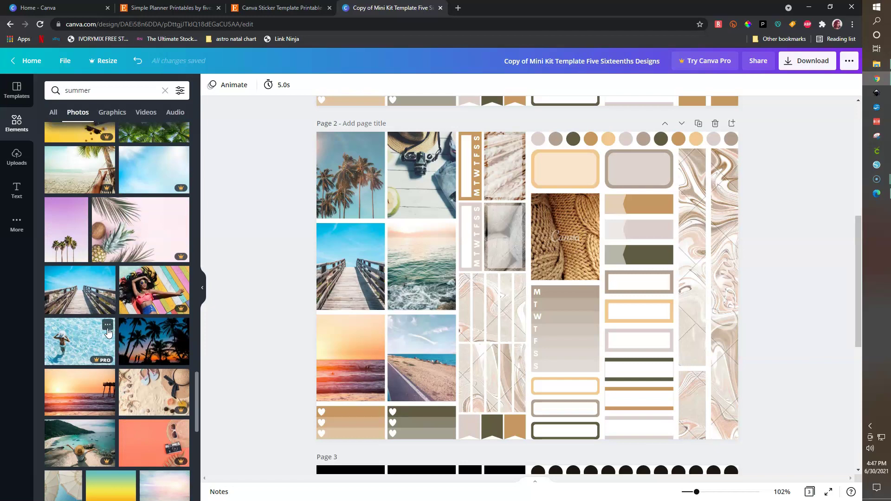
scroll(107, 332, "down", 4)
scroll(108, 330, "down", 1)
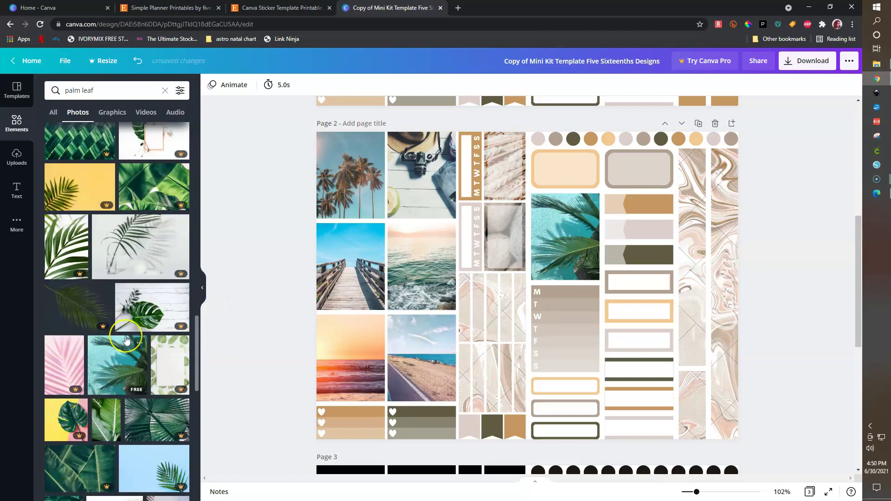
Replace the turquoise palm photo on page 2 with the free "palm leaf" search result showing a yellow-green frond against a grey sky.
scroll(125, 339, "down", 2)
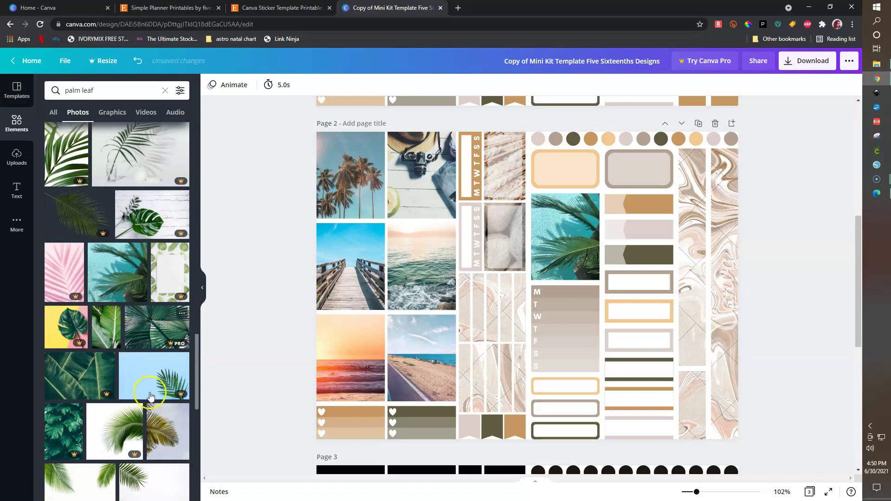
left_click_drag(166, 432, 359, 345)
left_click_drag(545, 251, 547, 255)
left_click(227, 319)
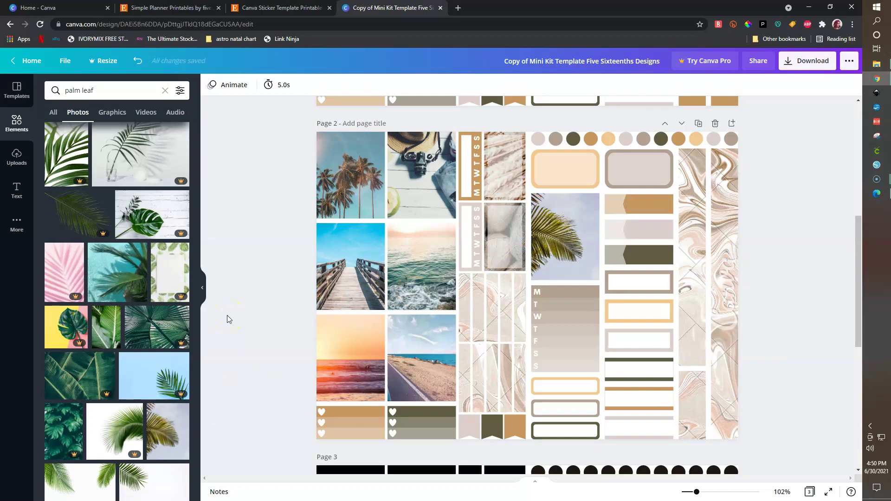
Reposition the camera flat-lay photo within its frame on page 2 to show the jeans and sunglasses.
left_click(422, 351)
left_click(427, 225)
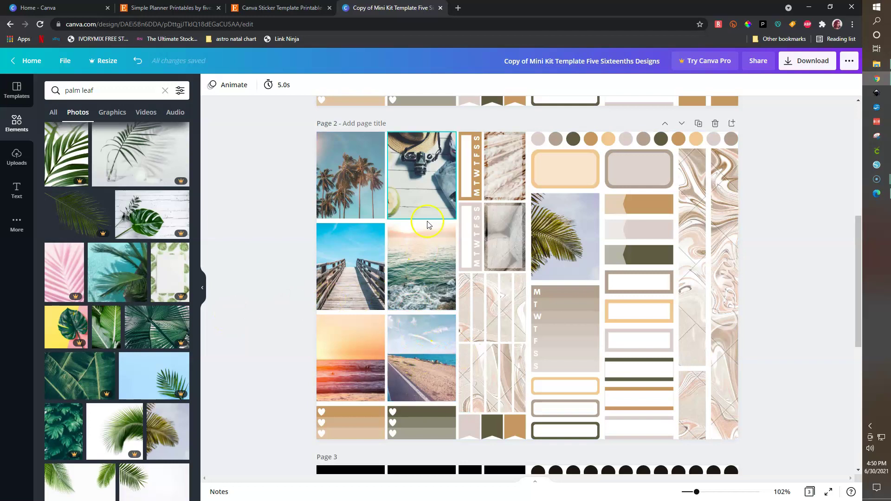
double_click(419, 179)
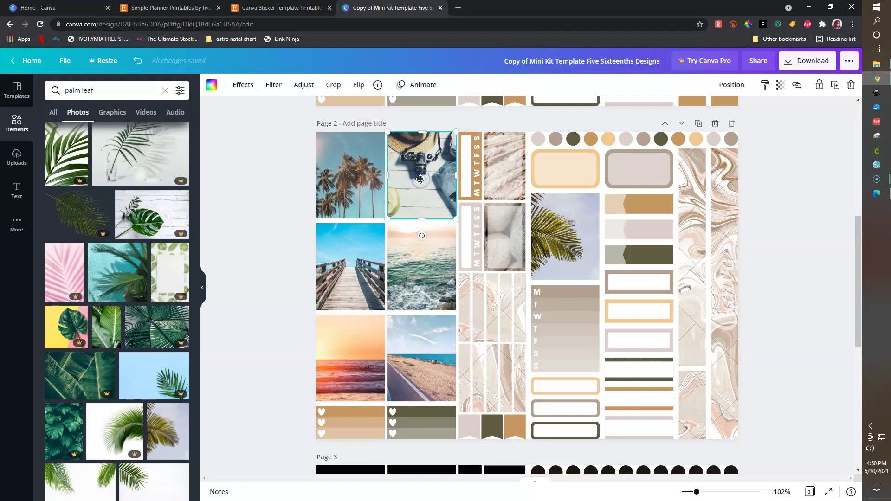
left_click_drag(420, 181, 421, 203)
key("Return")
Reposition the sunset photo within its frame on page 2 to show the pier, and the road photo beside it to show the green car.
double_click(350, 377)
left_click_drag(350, 376, 326, 364)
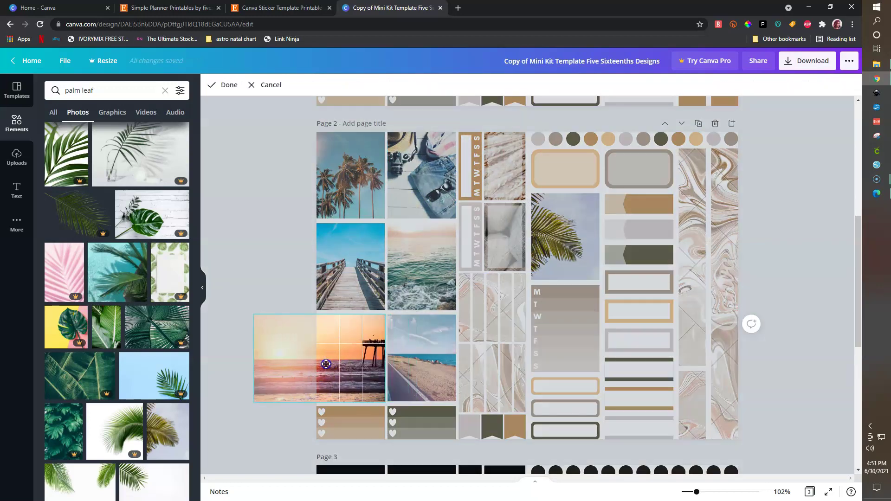
key("Return")
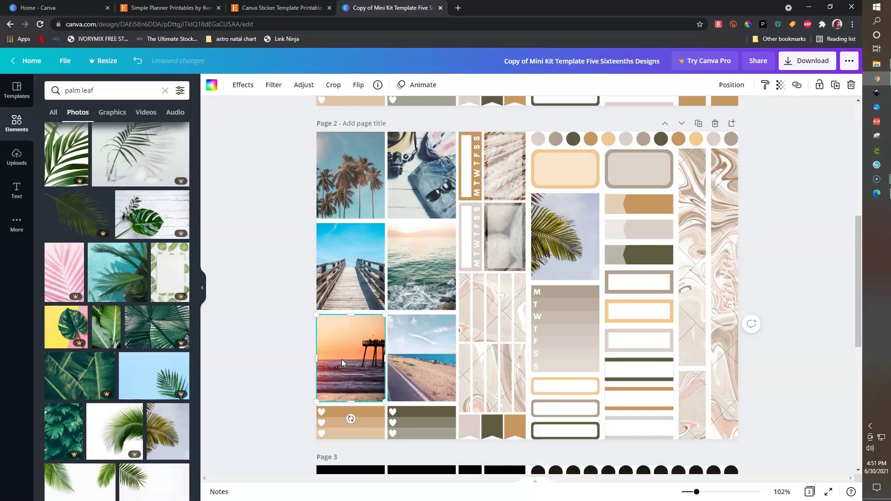
double_click(414, 365)
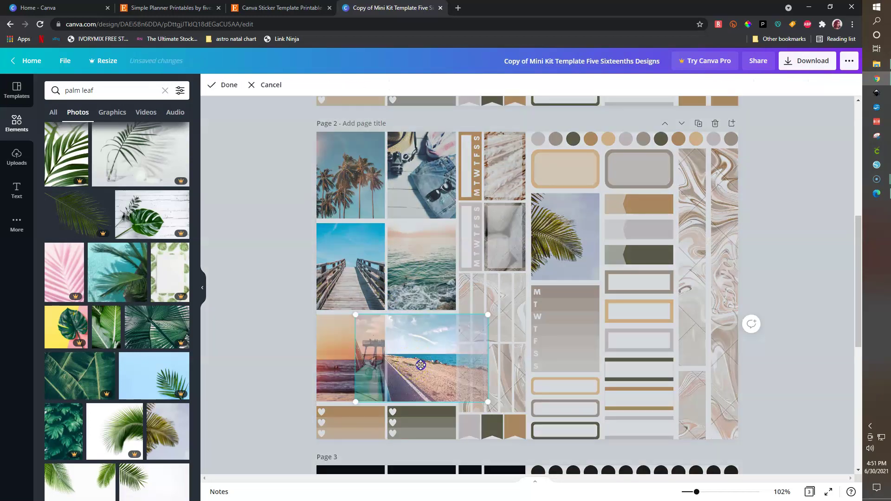
left_click_drag(422, 362, 471, 370)
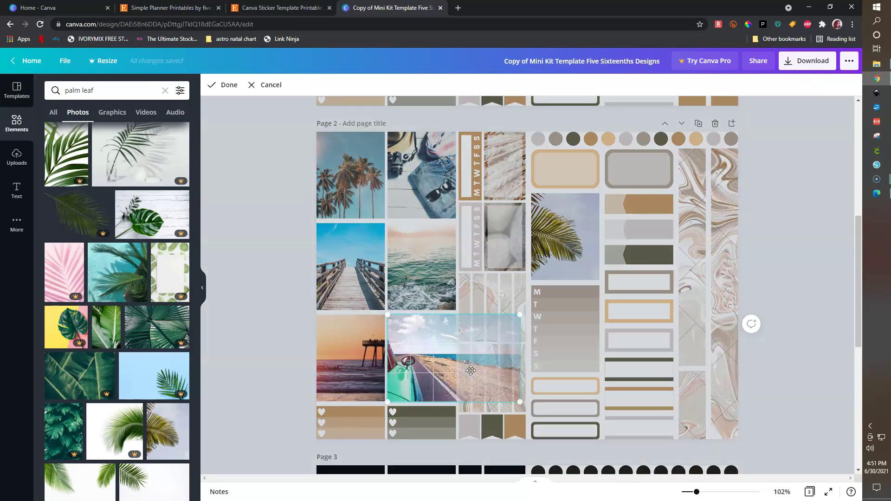
key("Return")
Shift the ocean waves photo up within its frame to show more surf, and reposition the boardwalk photo beside it.
double_click(428, 273)
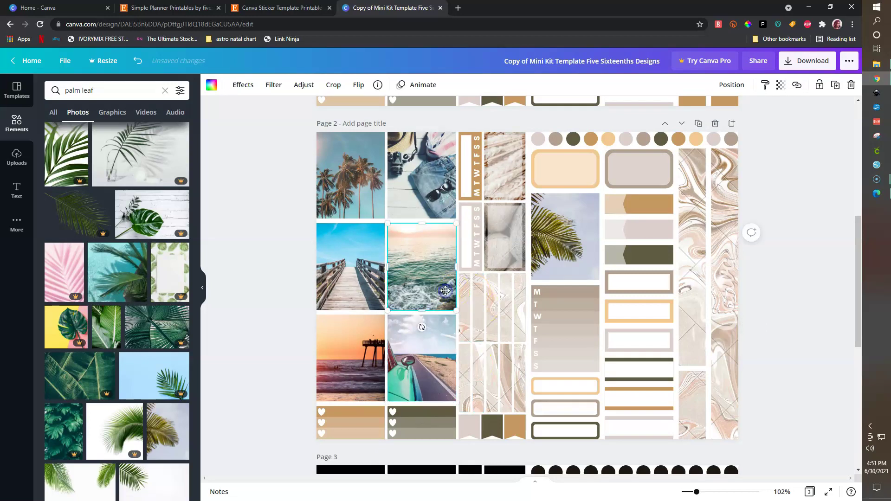
left_click_drag(427, 272, 432, 235)
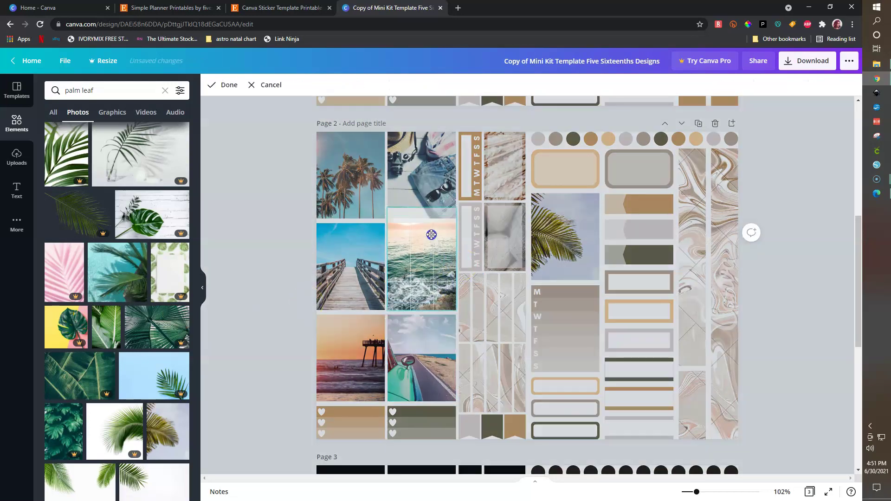
key("Return")
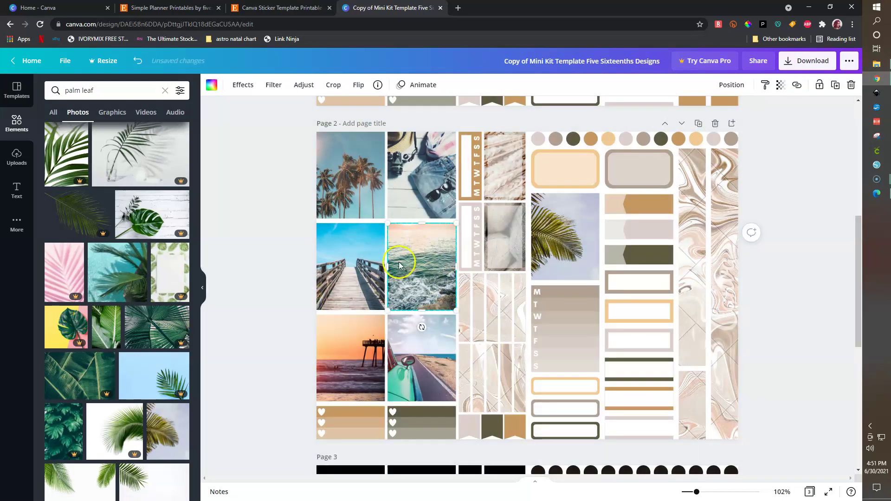
double_click(333, 261)
left_click_drag(333, 261, 292, 257)
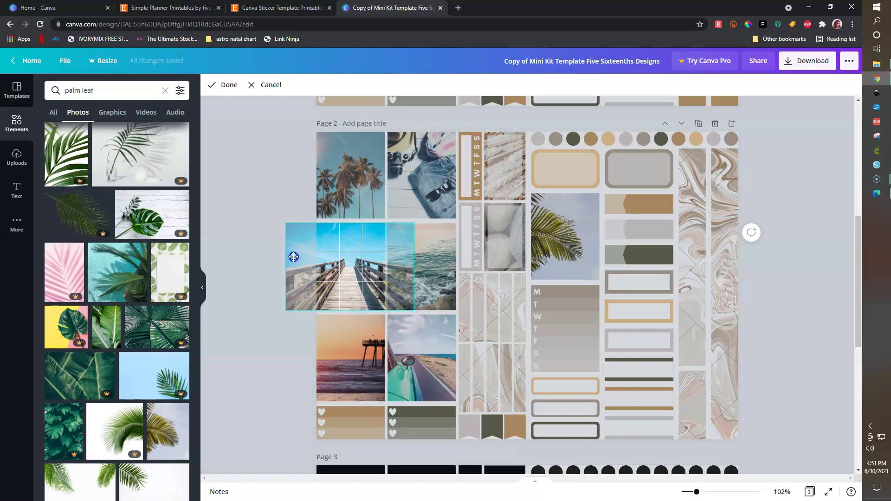
left_click(292, 257)
Reposition the palm trees photo within its frame on page 2 so the trees sit centred against the blue sky.
double_click(345, 203)
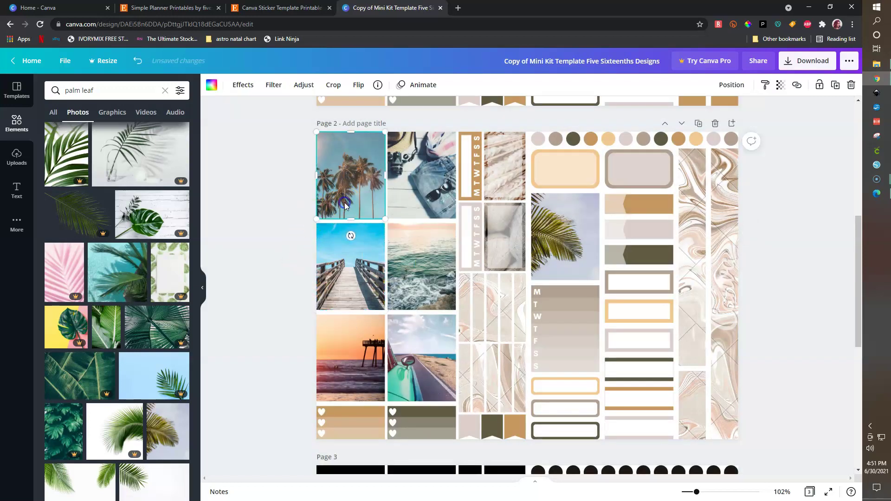
left_click_drag(344, 203, 272, 185)
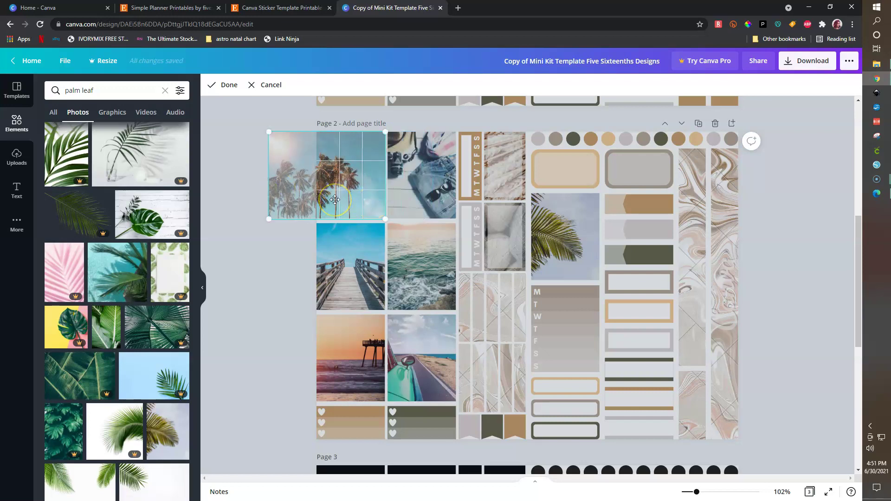
key("Return")
left_click(254, 344)
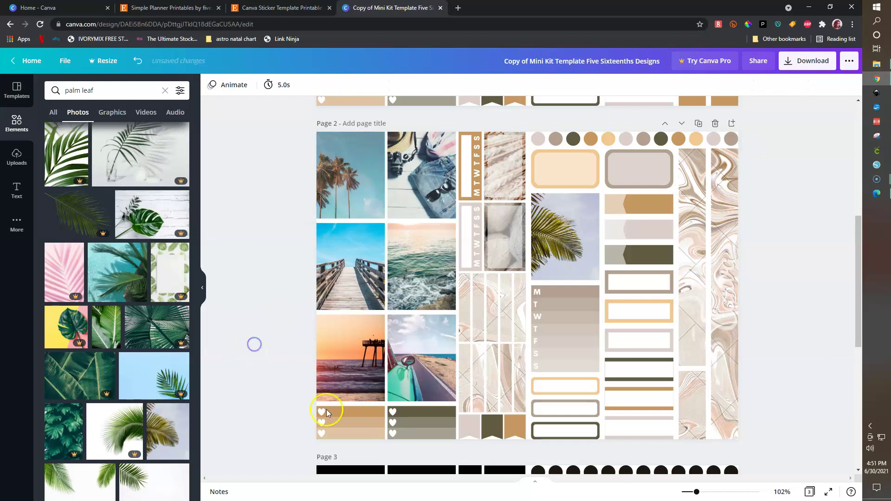
Try the Whimsical filter at intensity 32, then the Epic, Retro and The blues filters, on the palm frond photo.
left_click(581, 248)
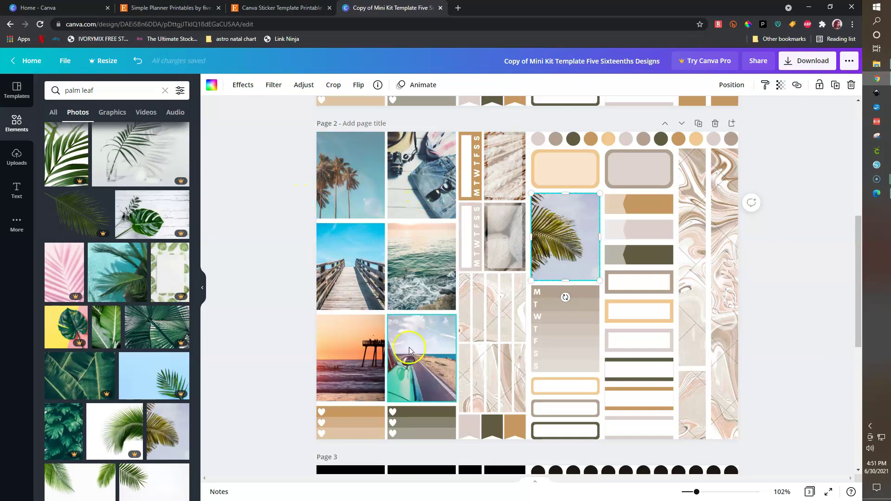
left_click(264, 89)
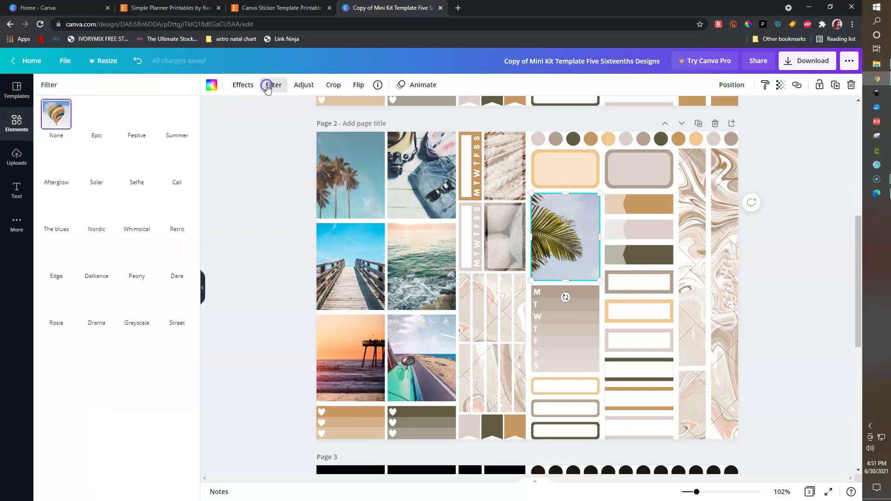
left_click(143, 219)
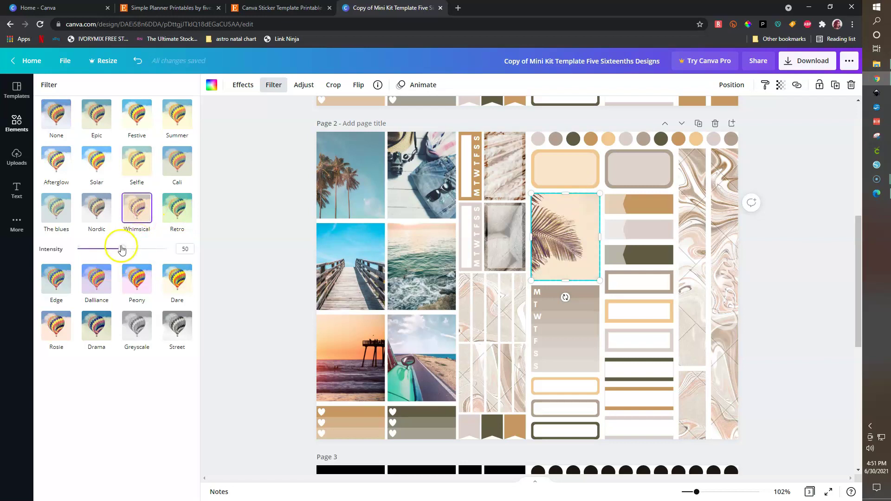
left_click_drag(121, 252, 109, 255)
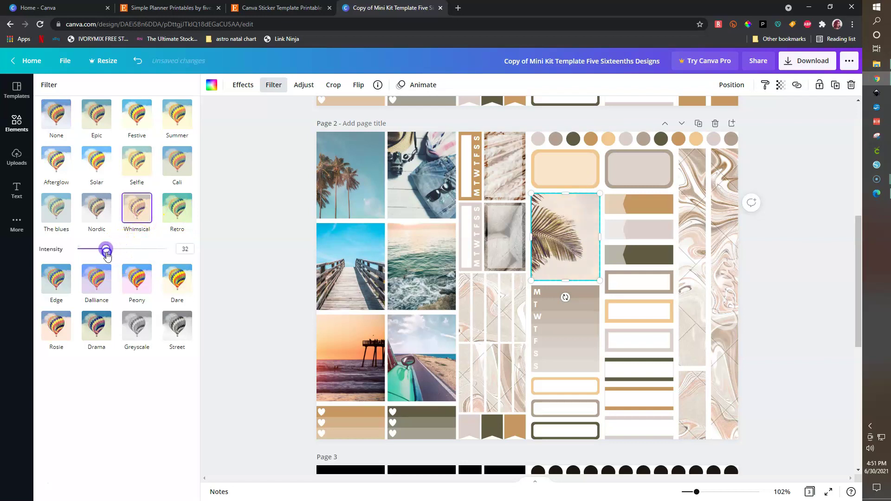
left_click(94, 118)
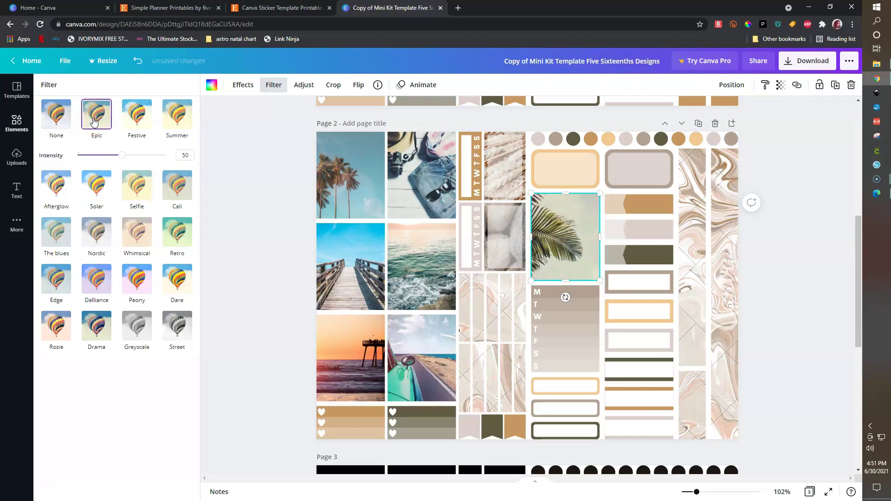
left_click(166, 234)
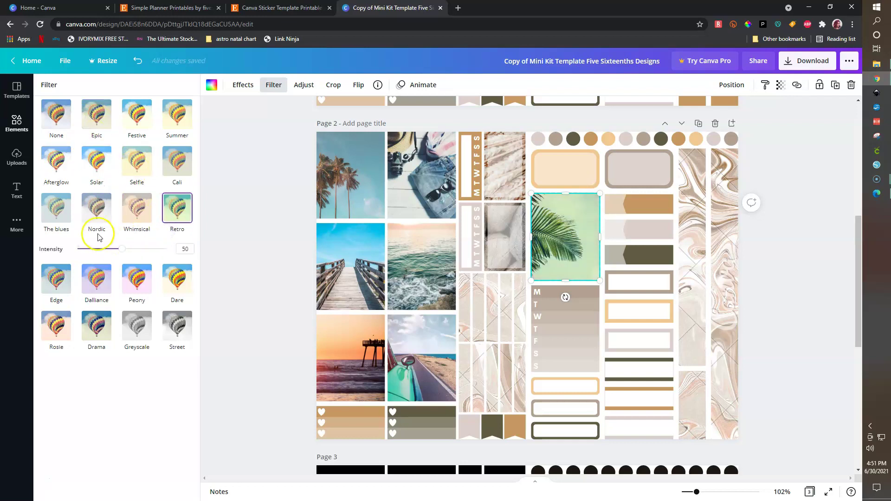
left_click(55, 213)
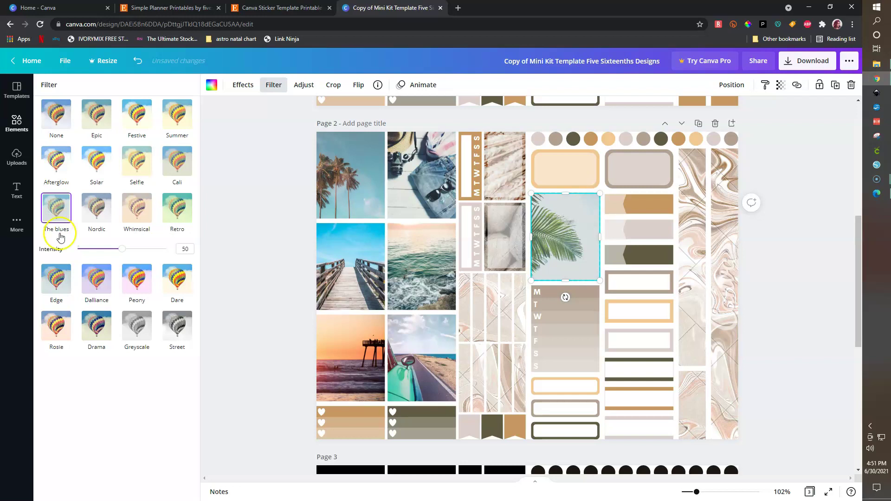
Try the Solar filter at intensity 55, then the Retro and Whimsical filters, on the palm frond photo.
left_click(101, 168)
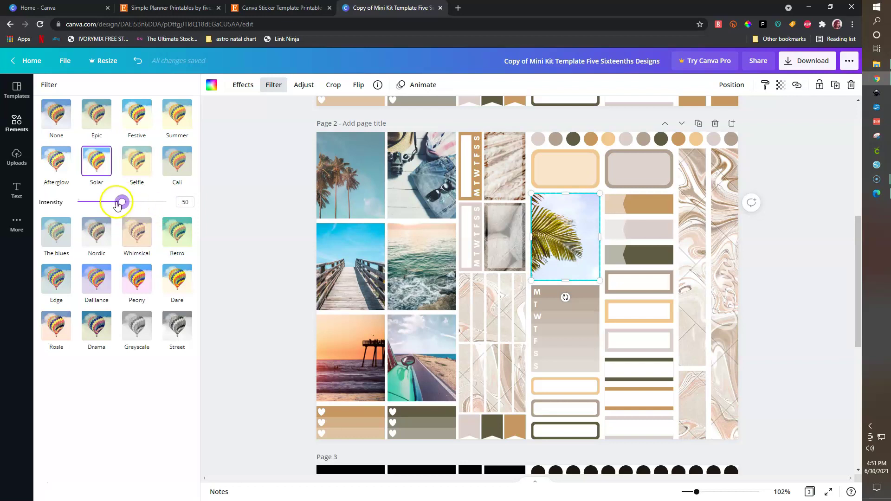
left_click(168, 202)
left_click_drag(170, 207, 121, 212)
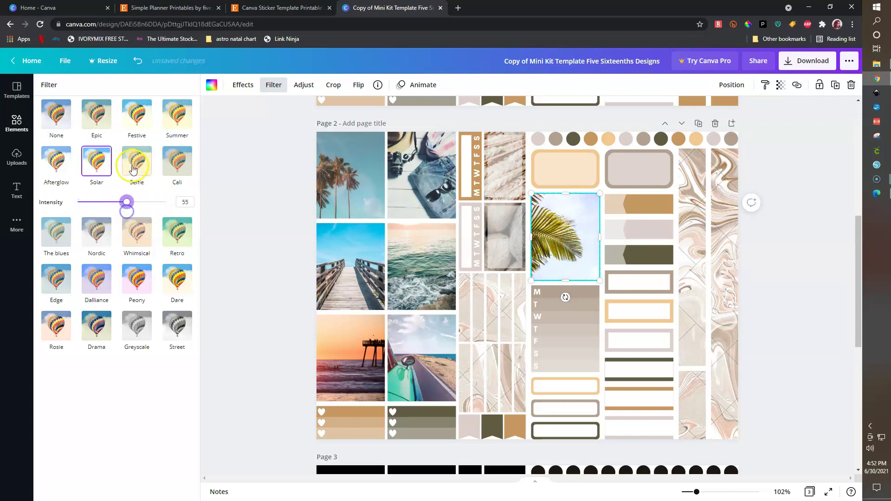
left_click(173, 232)
left_click(132, 219)
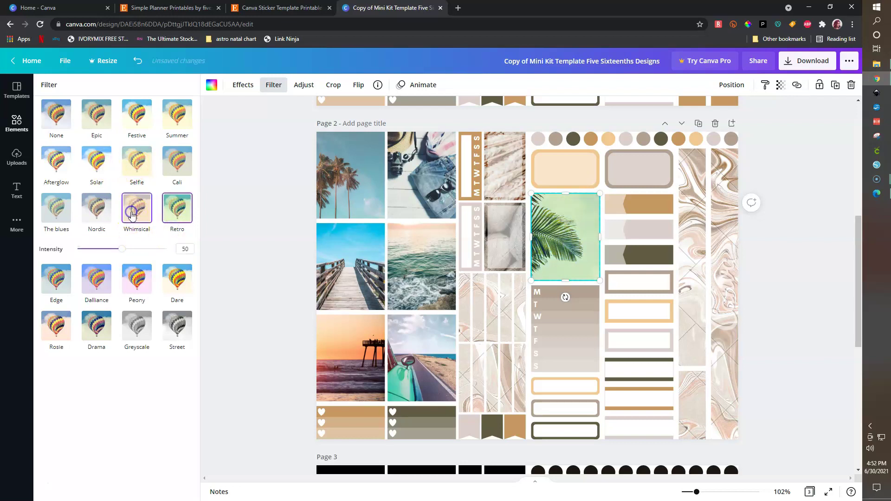
Compare the Dare and Drama filters on the palm frond photo, then apply the Rosie filter.
left_click(176, 280)
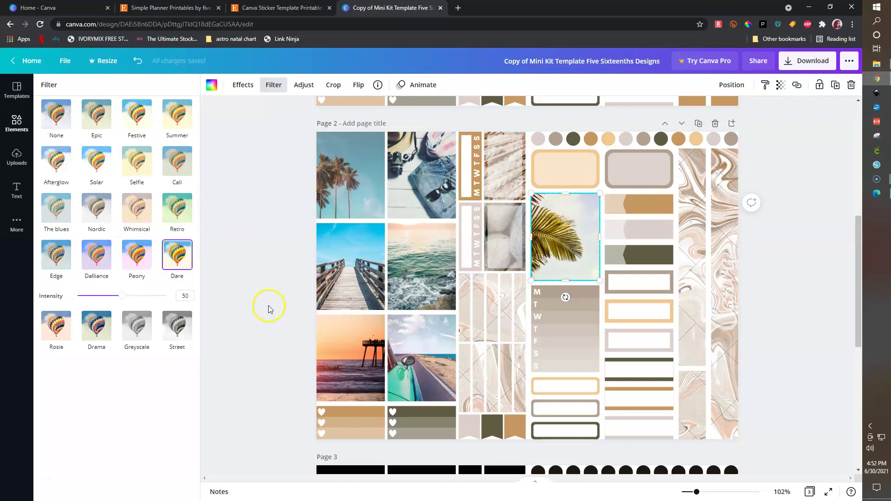
left_click(96, 327)
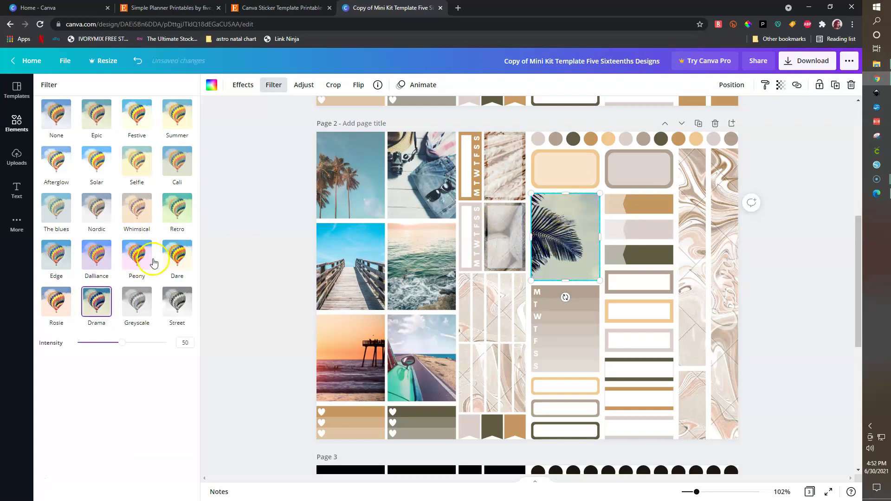
left_click(59, 324)
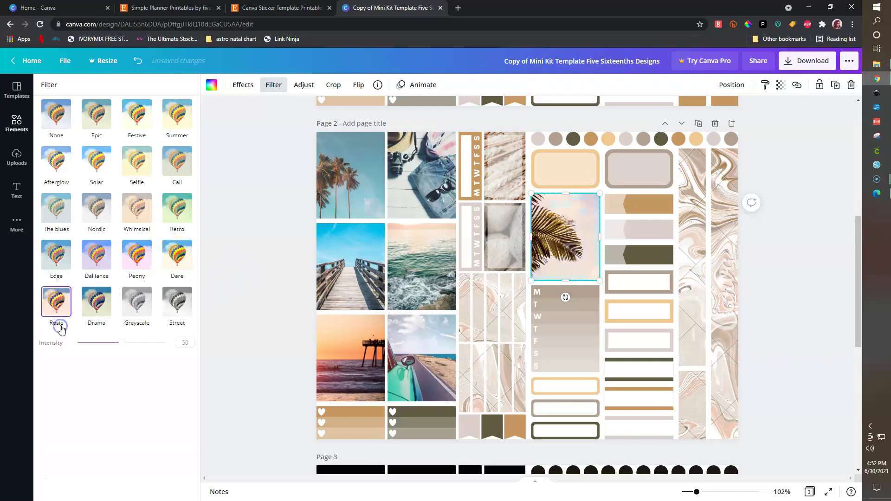
left_click(288, 296)
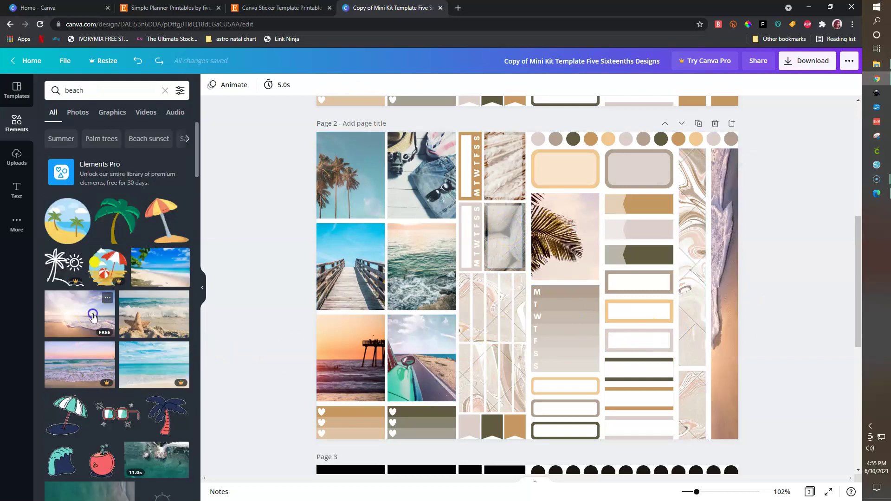
Fill the tall marble strip beside the finished beach strip with the free sunrise beach photo from the "beach" results.
left_click(93, 317)
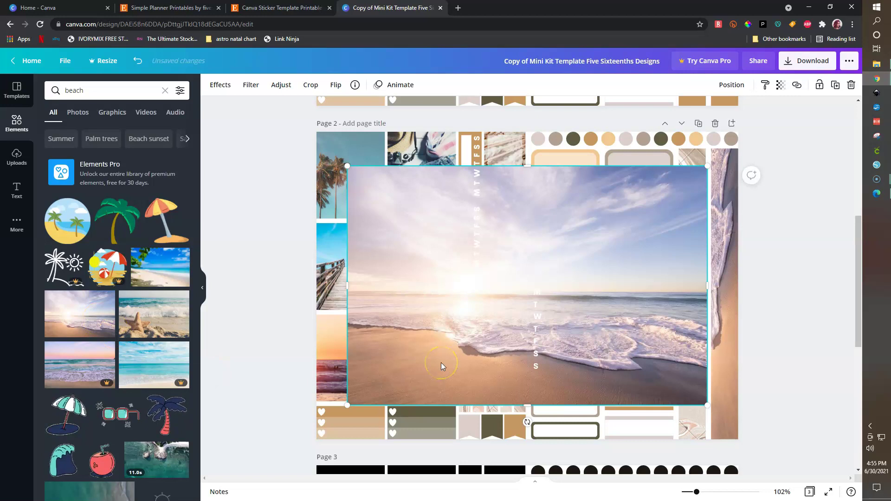
key("Delete")
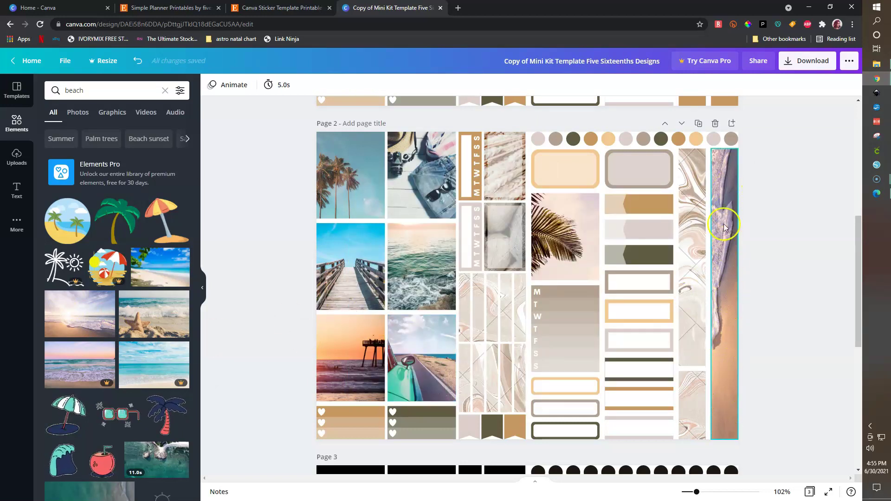
left_click_drag(108, 299, 698, 289)
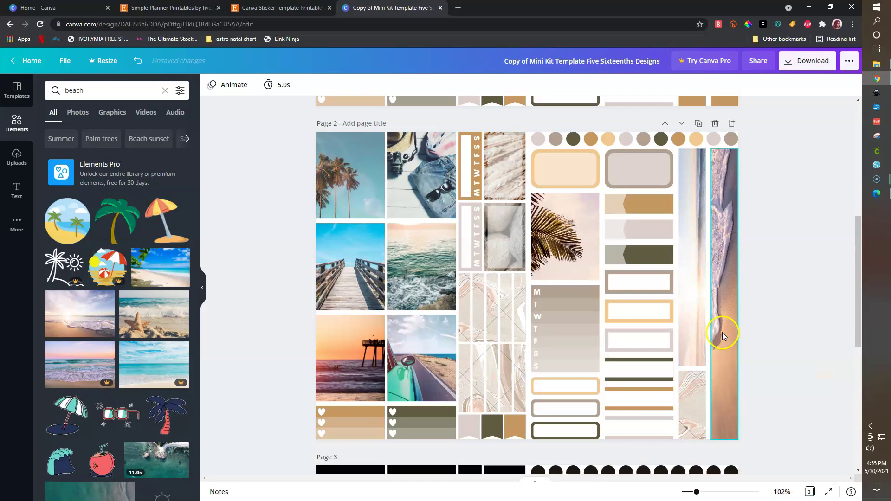
Enlarge the beach photo inside the tall strip and shift its crop to show the foaming surf.
double_click(688, 310)
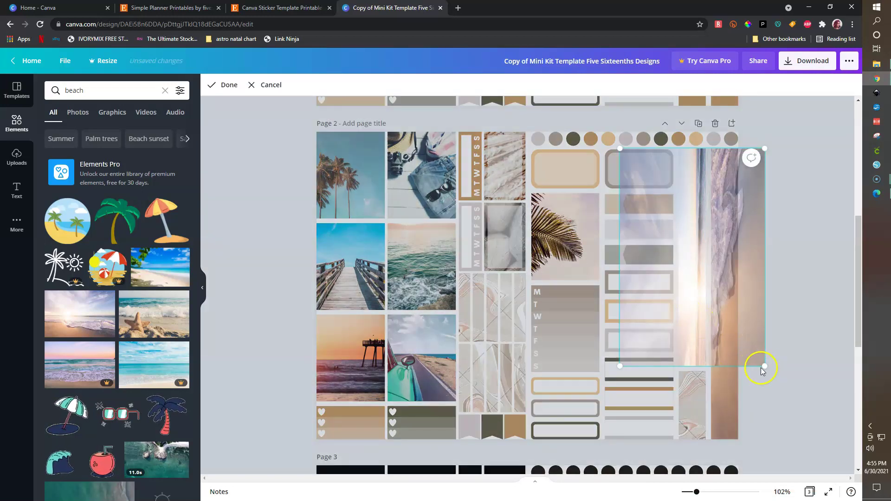
left_click_drag(801, 405, 821, 433)
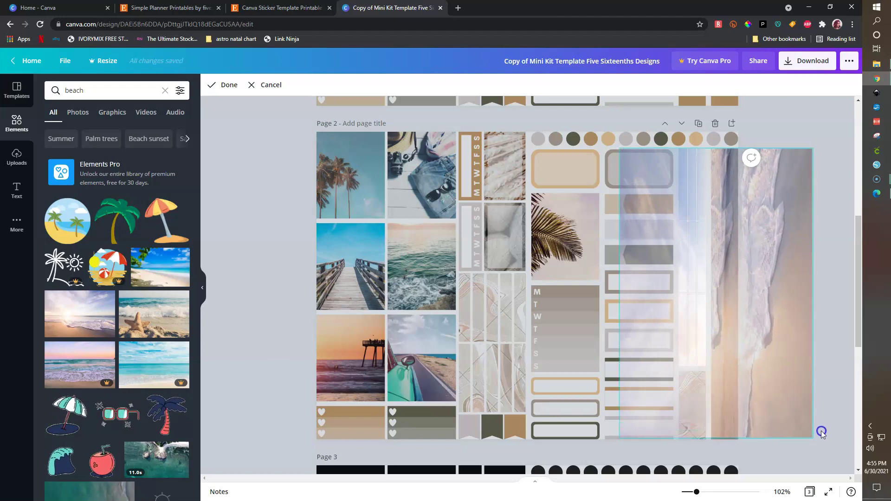
left_click(786, 295)
left_click_drag(762, 293, 708, 291)
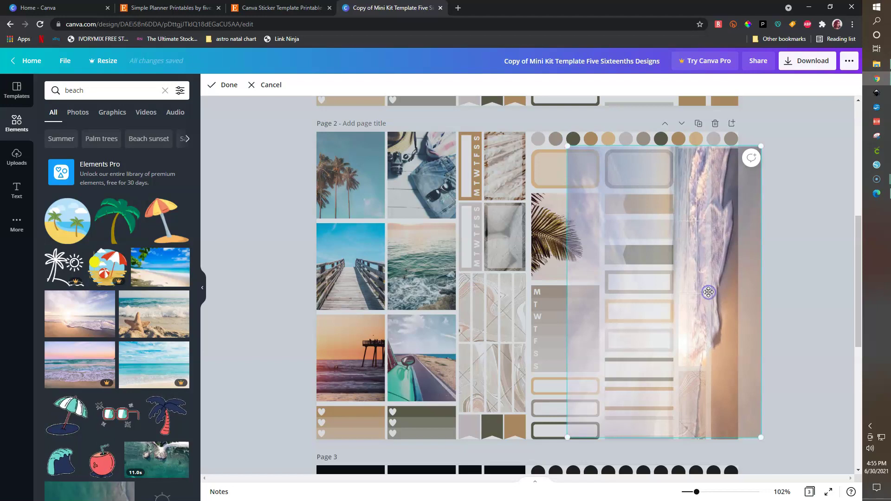
left_click_drag(710, 297, 710, 300)
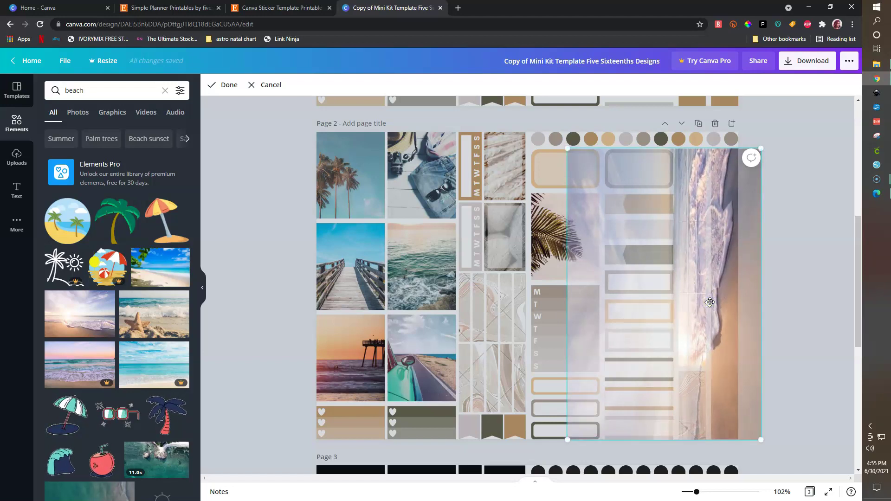
left_click(787, 300)
left_click(787, 334)
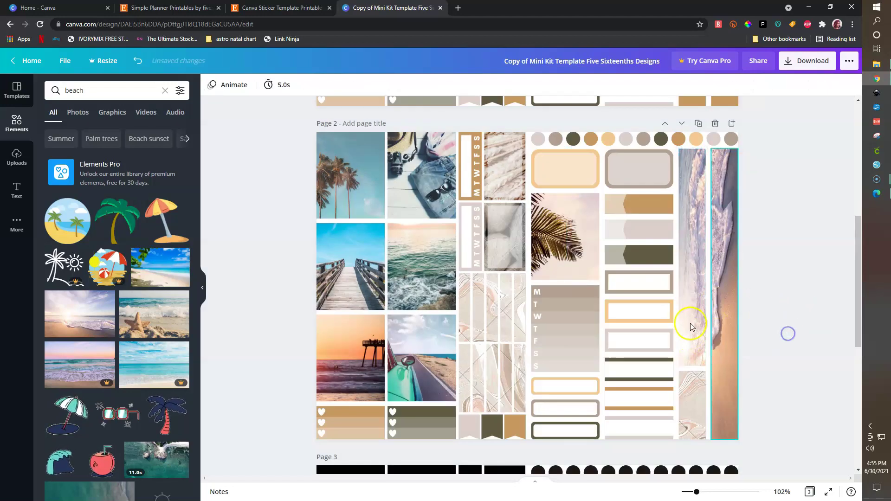
Fill the short marble strip below the surf strip with the same free sunrise beach photo.
left_click(728, 329)
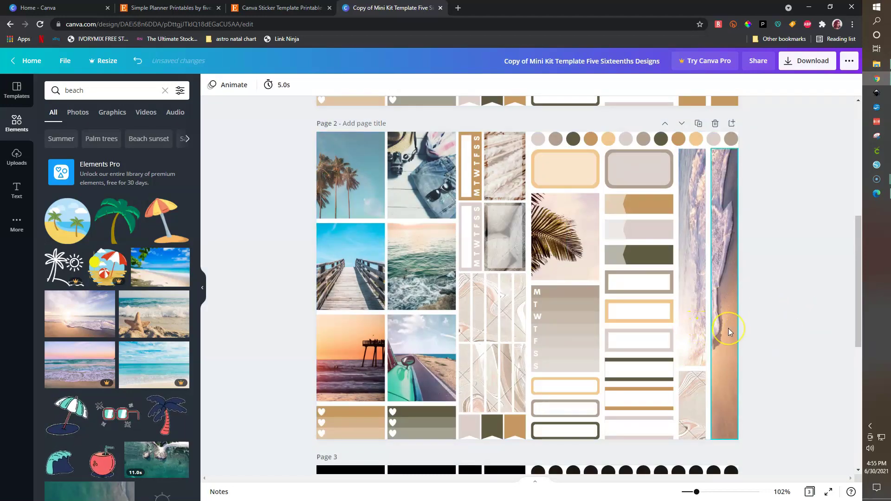
left_click(54, 324)
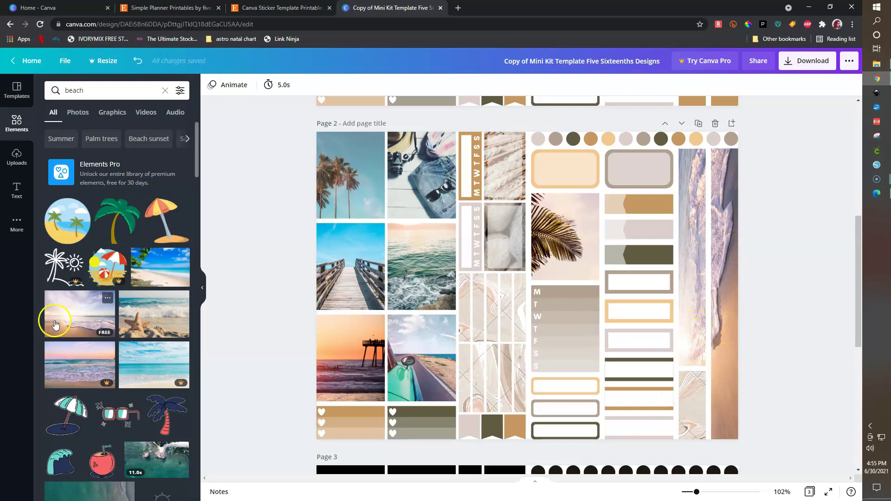
left_click_drag(194, 331, 695, 404)
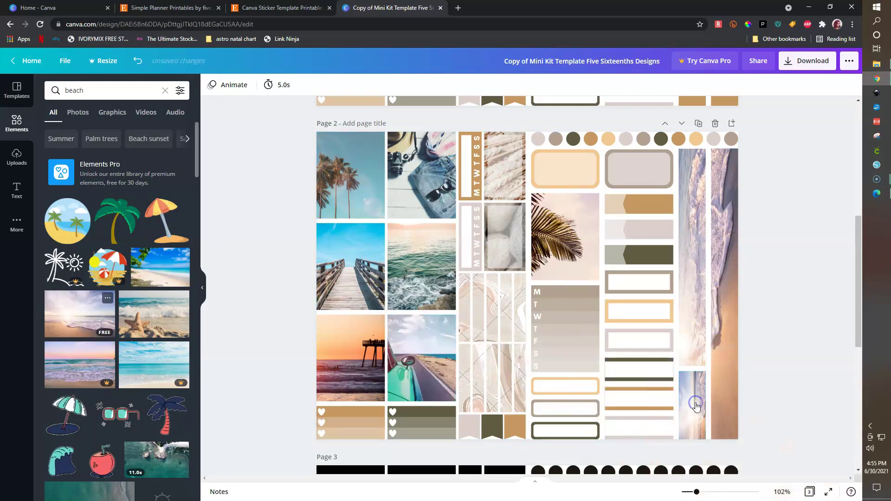
Enlarge the beach photo inside the short strip and shift its crop to show the water's edge on the sand.
double_click(698, 394)
left_click_drag(714, 370, 837, 133)
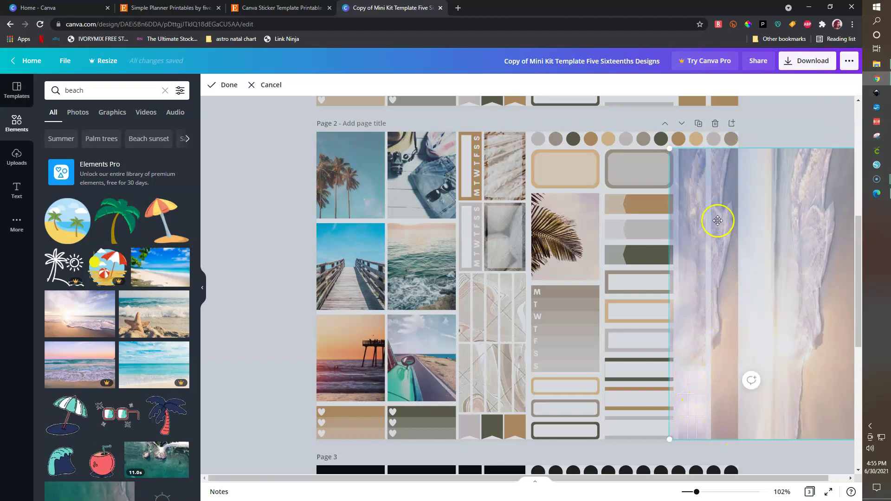
left_click_drag(837, 291, 733, 277)
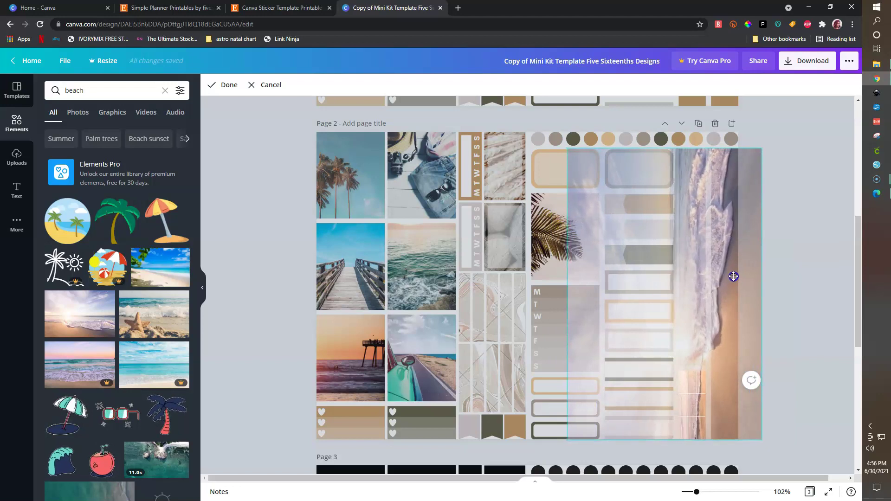
left_click(812, 332)
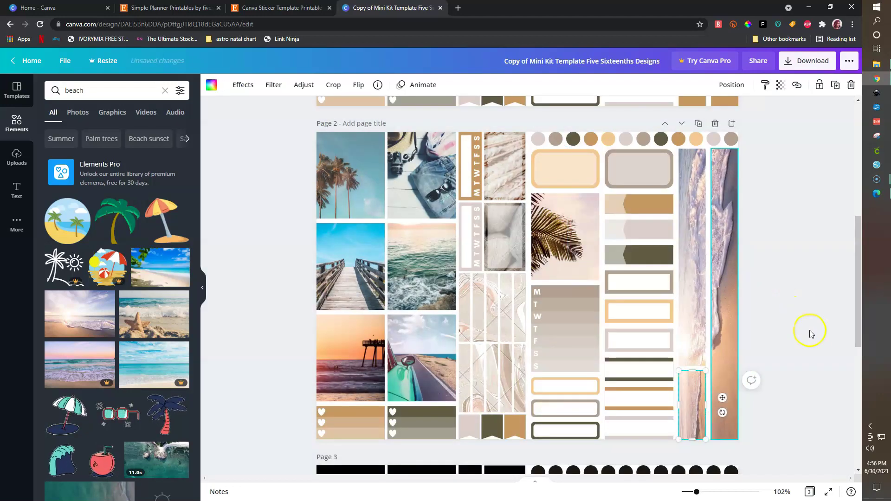
left_click(800, 377)
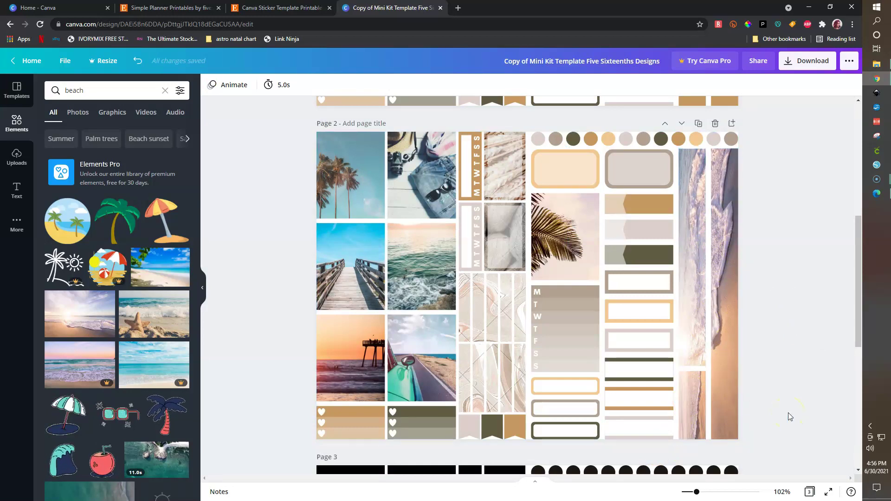
Fill the first narrow marble strip below the grey weekday sticker with the free aerial photo of turquoise surf and pink sand.
left_click(89, 354)
scroll(88, 353, "down", 3)
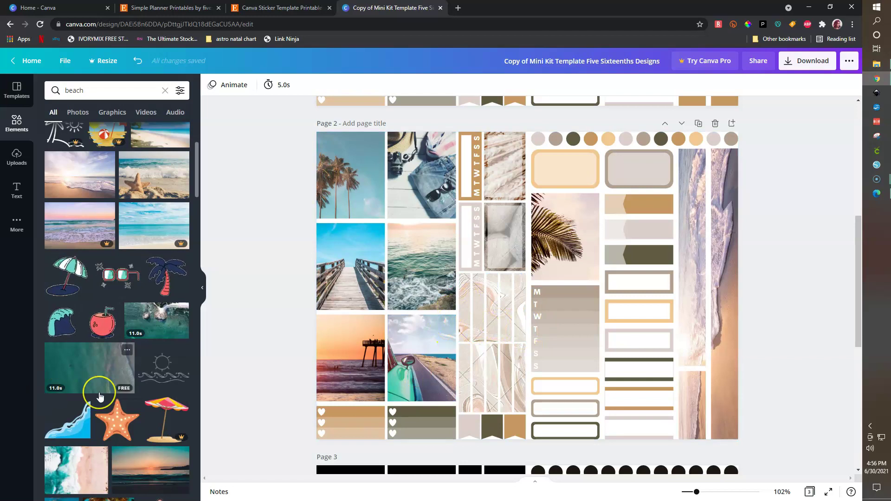
scroll(100, 397, "down", 2)
scroll(100, 394, "down", 1)
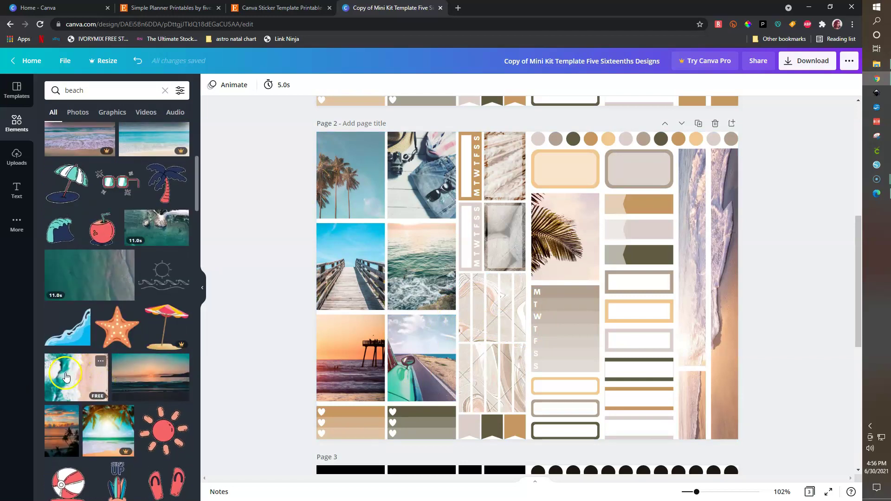
left_click_drag(464, 319, 466, 321)
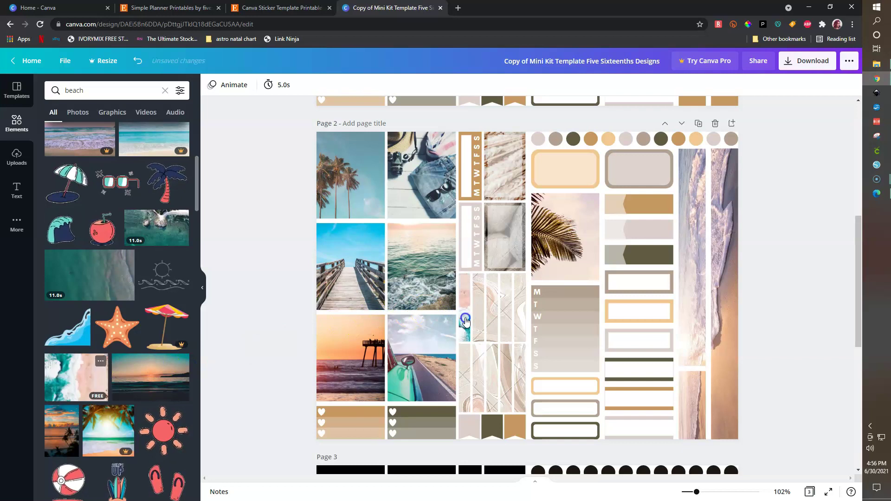
Clear the aerial surf photo from the first narrow strip and browse the beach results for a different free photo.
double_click(466, 319)
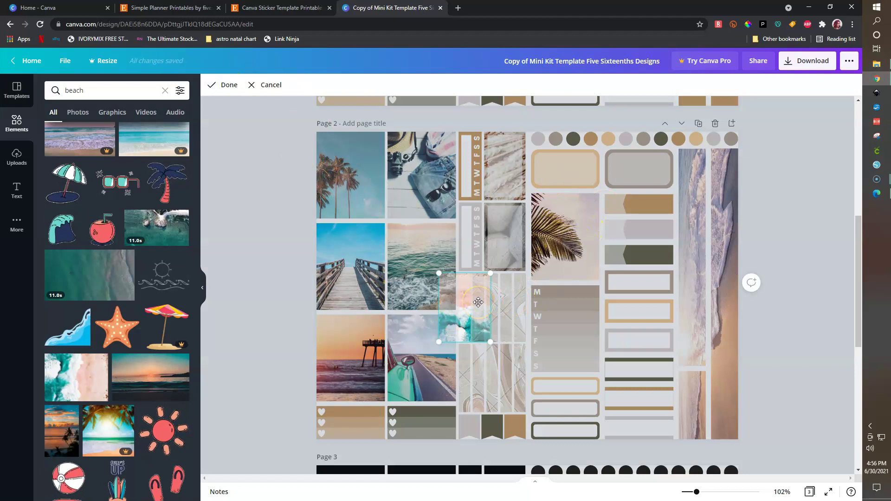
key("Return")
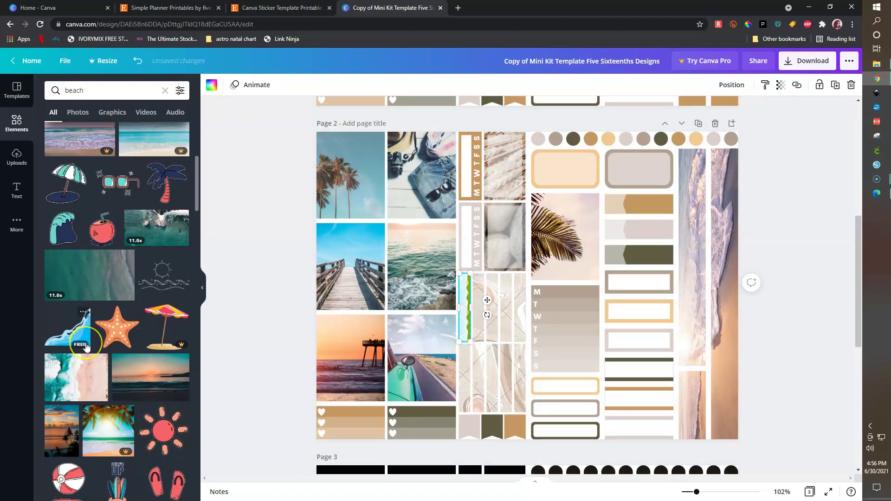
scroll(74, 372, "down", 2)
scroll(86, 348, "down", 2)
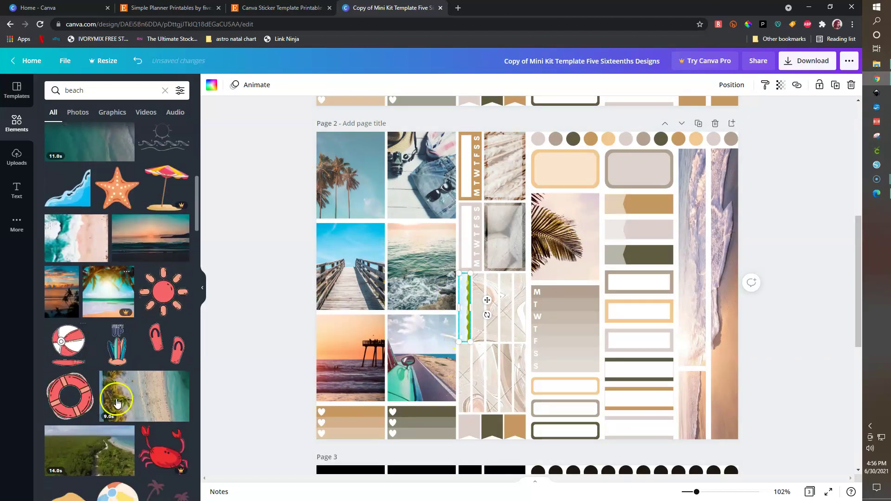
scroll(123, 381, "down", 2)
scroll(124, 400, "down", 4)
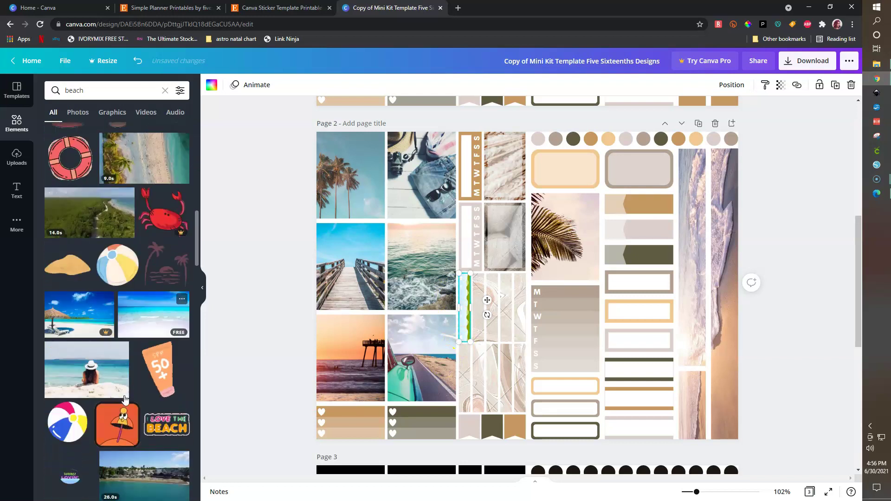
scroll(125, 400, "up", 8)
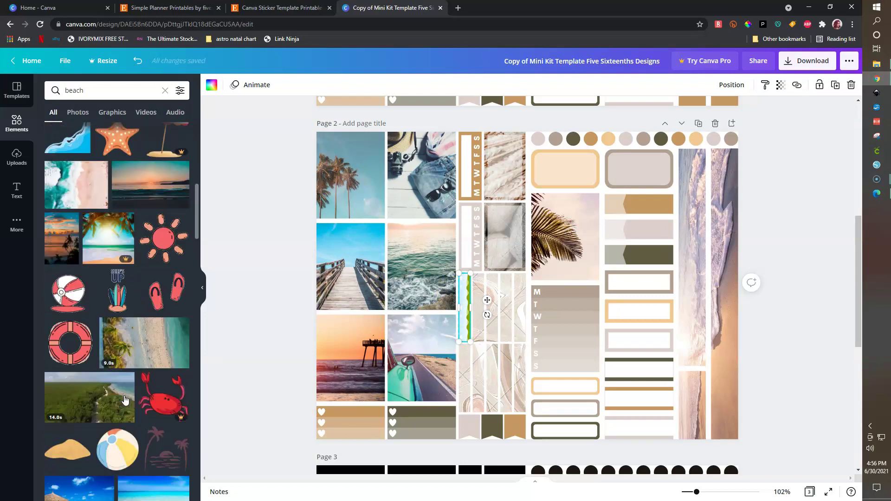
scroll(125, 401, "up", 1)
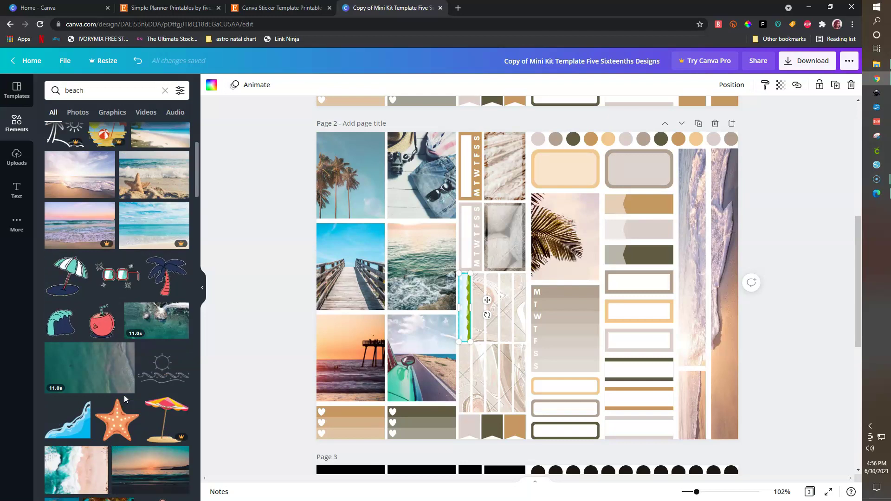
scroll(123, 395, "down", 10)
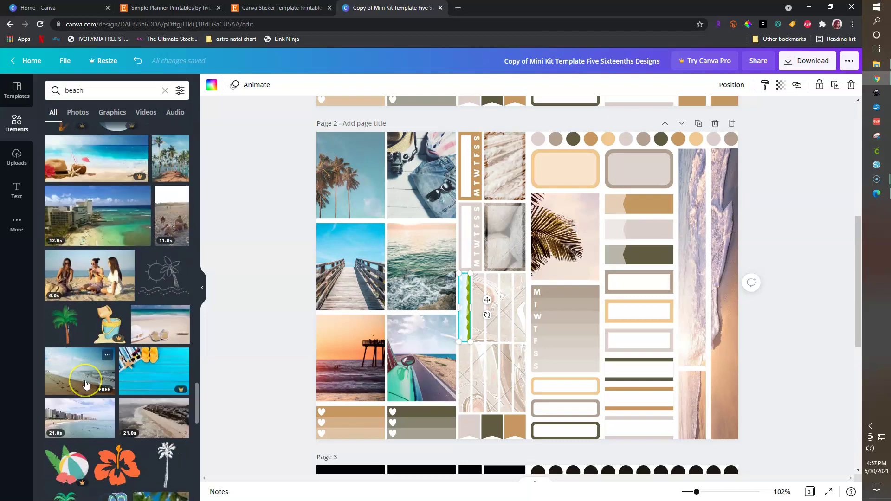
scroll(85, 380, "down", 2)
scroll(85, 384, "down", 2)
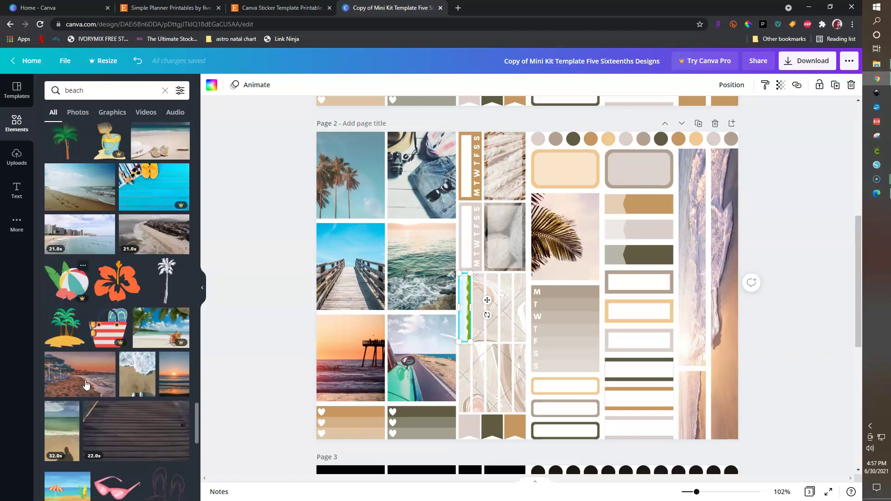
scroll(83, 384, "down", 2)
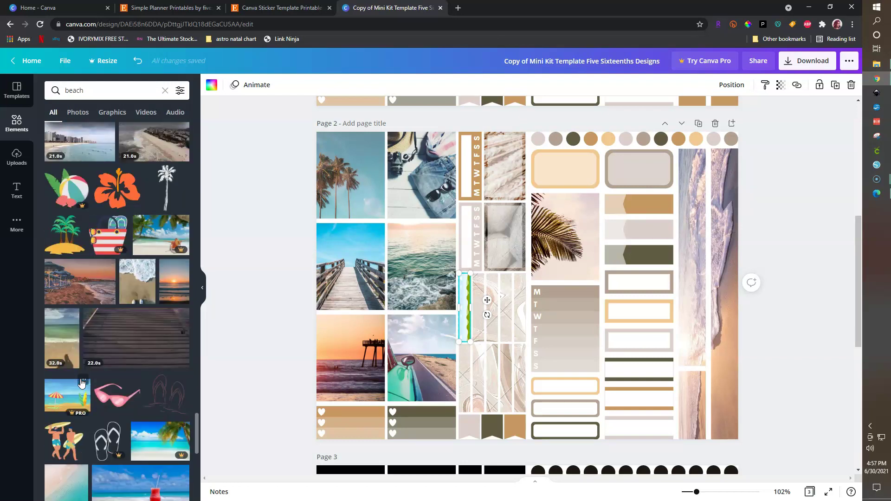
scroll(82, 383, "down", 2)
scroll(80, 383, "down", 6)
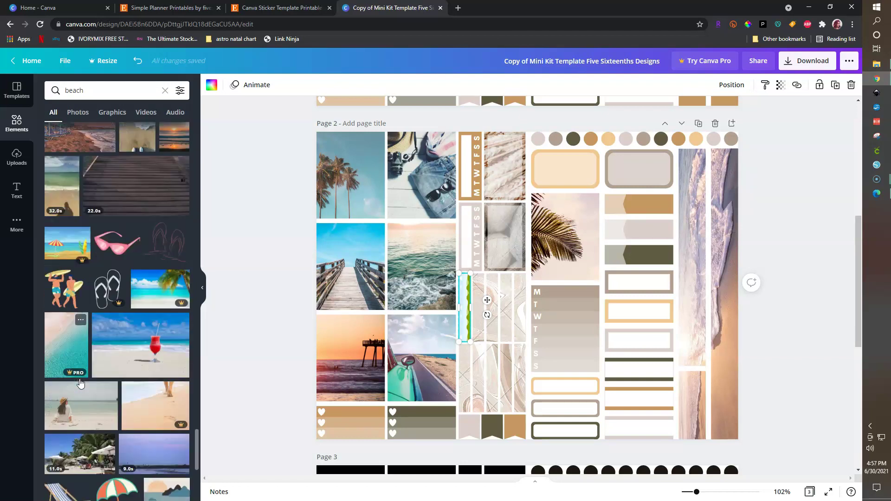
left_click(74, 379)
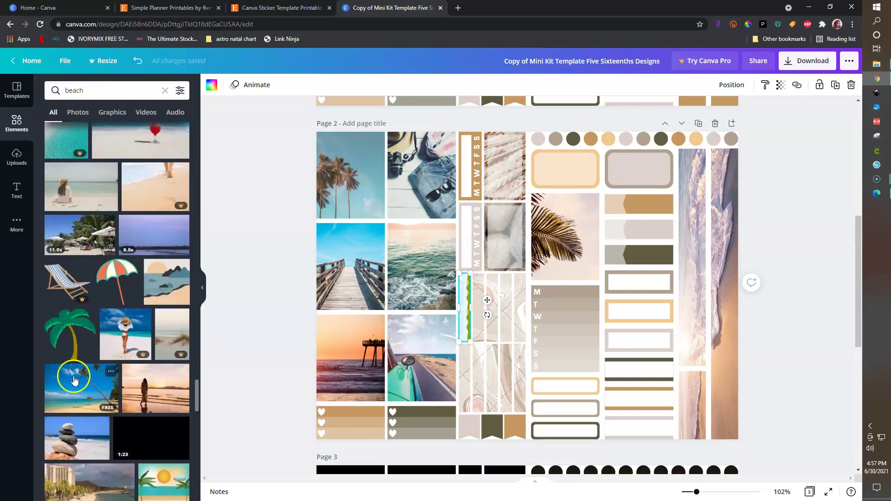
scroll(75, 385, "down", 3)
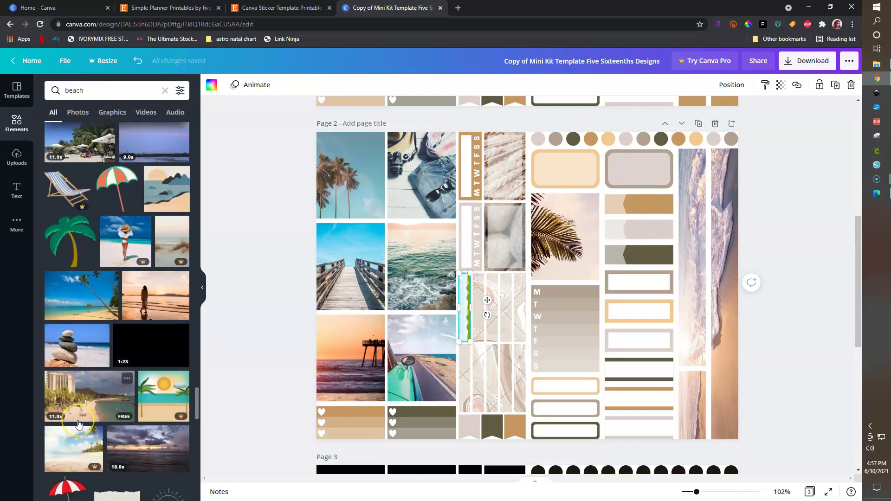
scroll(77, 420, "down", 2)
scroll(78, 424, "down", 3)
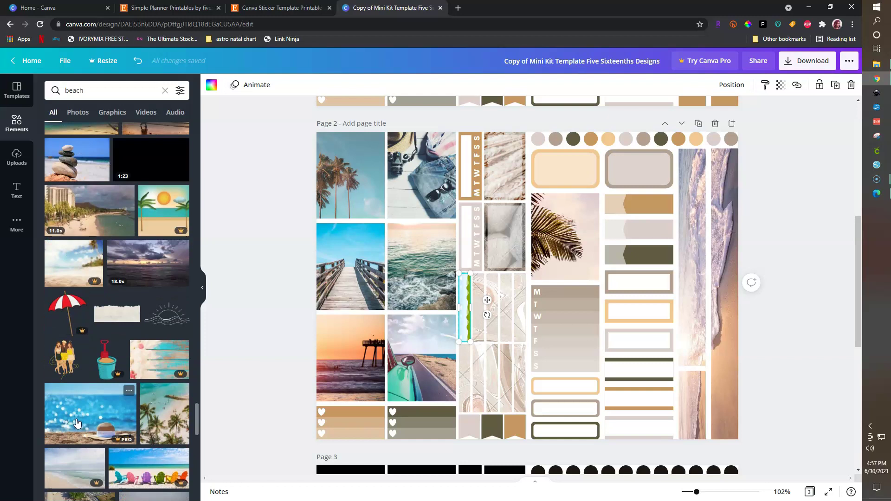
scroll(77, 423, "down", 1)
scroll(77, 423, "down", 2)
scroll(77, 423, "down", 3)
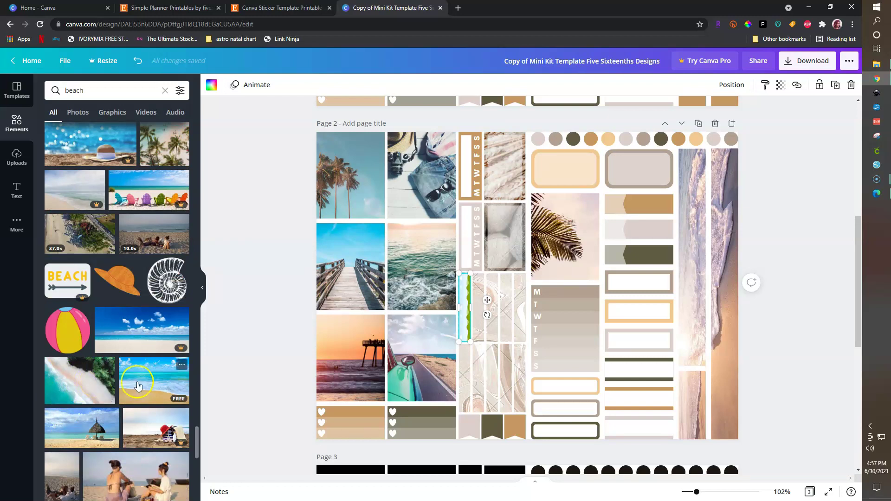
Fill the first narrow strip with the free turquoise sea and golden sand photo, enlarged and cropped to the blue water.
left_click_drag(138, 385, 314, 341)
left_click_drag(443, 329, 466, 327)
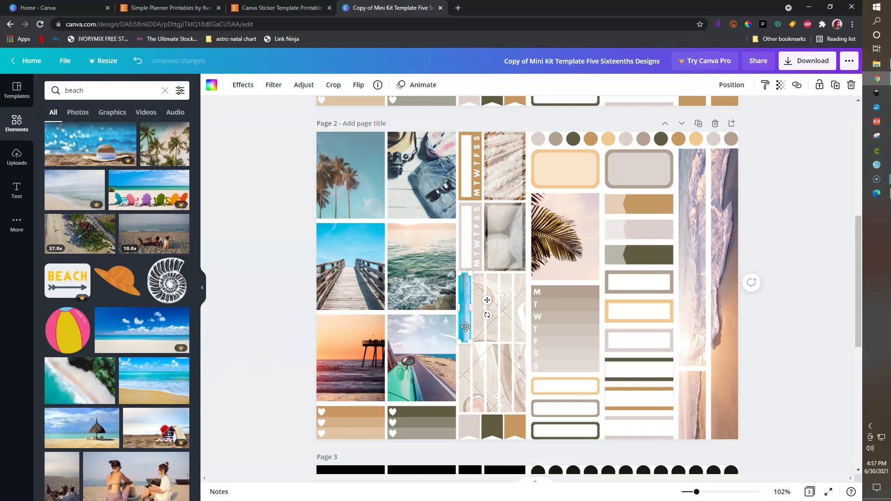
double_click(466, 327)
left_click_drag(442, 342, 357, 386)
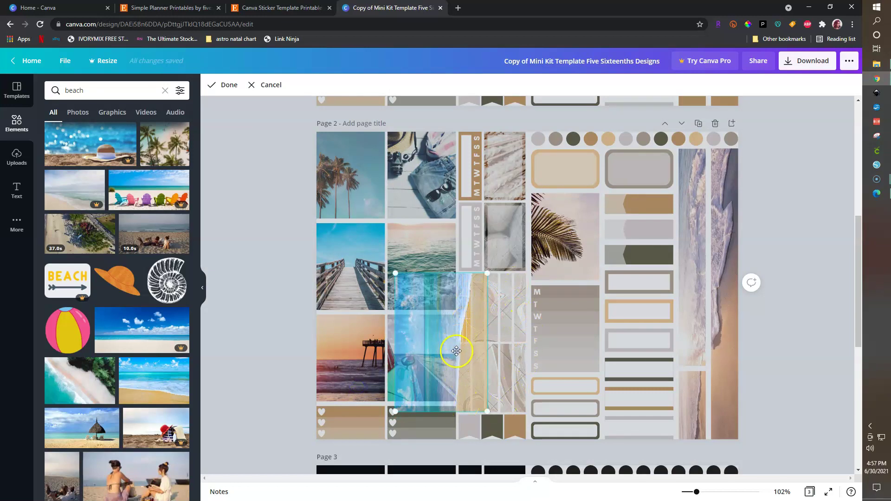
left_click_drag(464, 352, 510, 353)
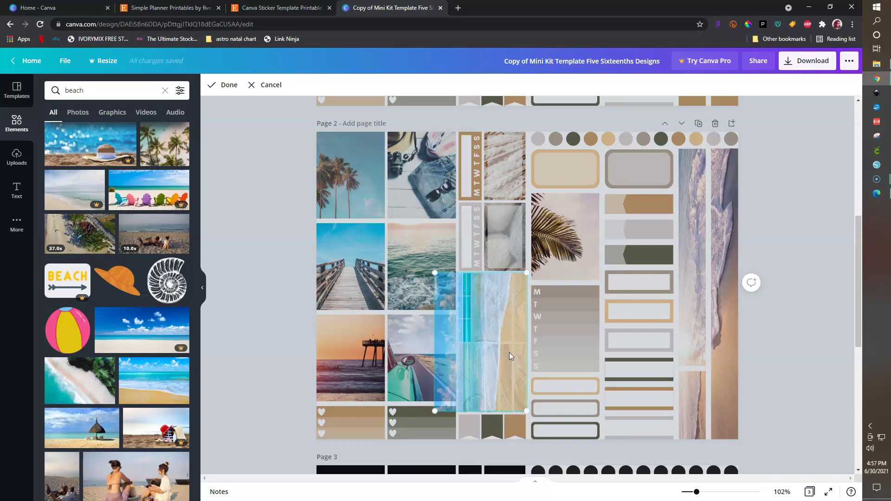
key("Return")
Fill the second narrow strip with the same turquoise sea photo, enlarging it and shifting its crop to continue the neighbouring strip's water.
left_click(151, 389)
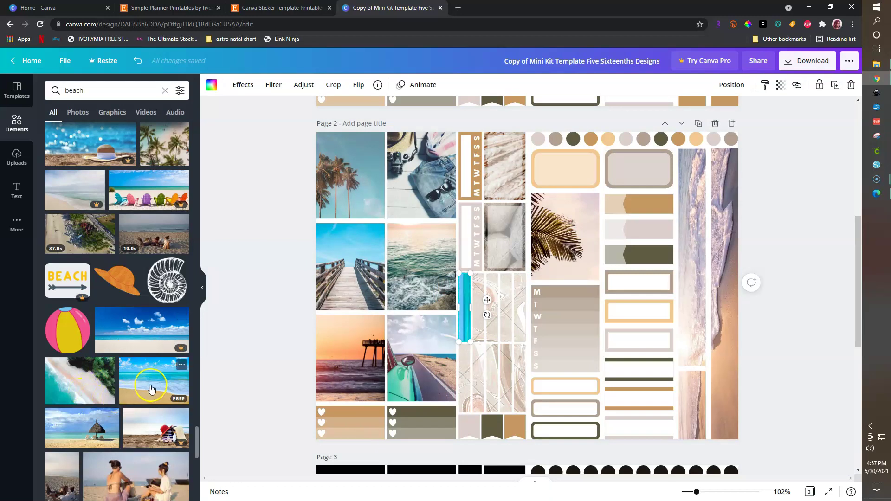
left_click_drag(301, 355, 475, 319)
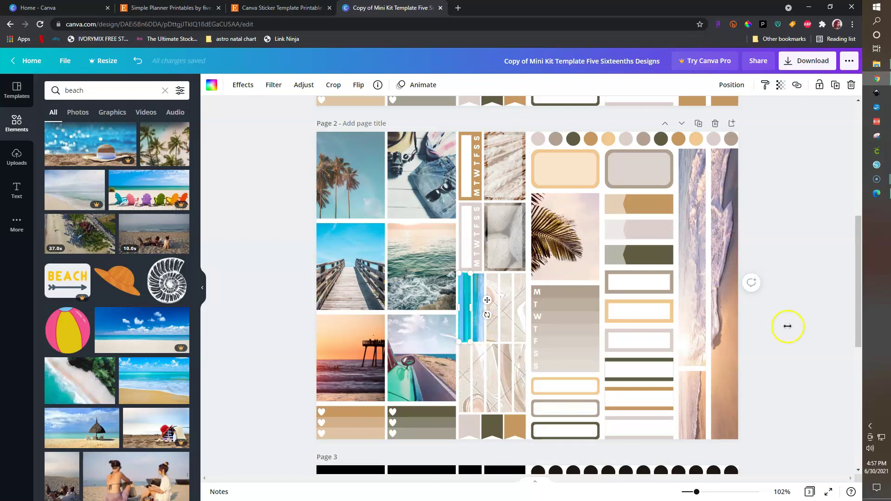
left_click_drag(463, 330, 557, 411)
double_click(485, 342)
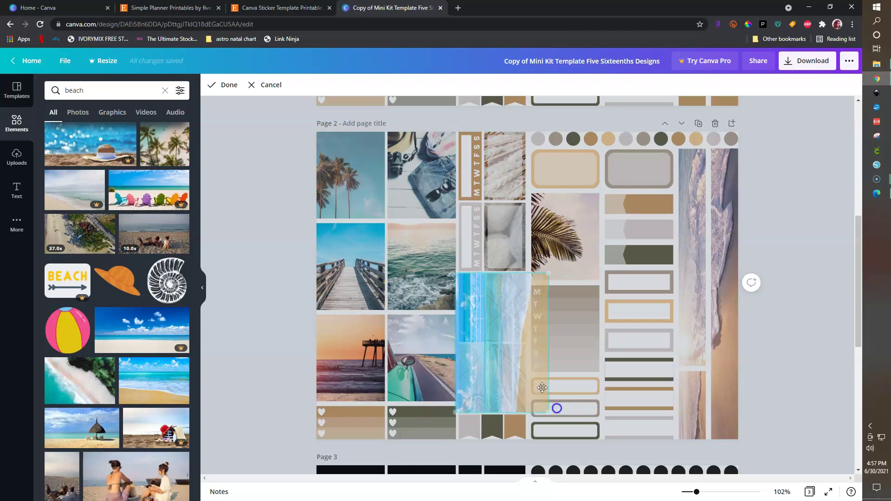
left_click(463, 374)
left_click_drag(492, 322, 492, 327)
left_click_drag(494, 328, 480, 329)
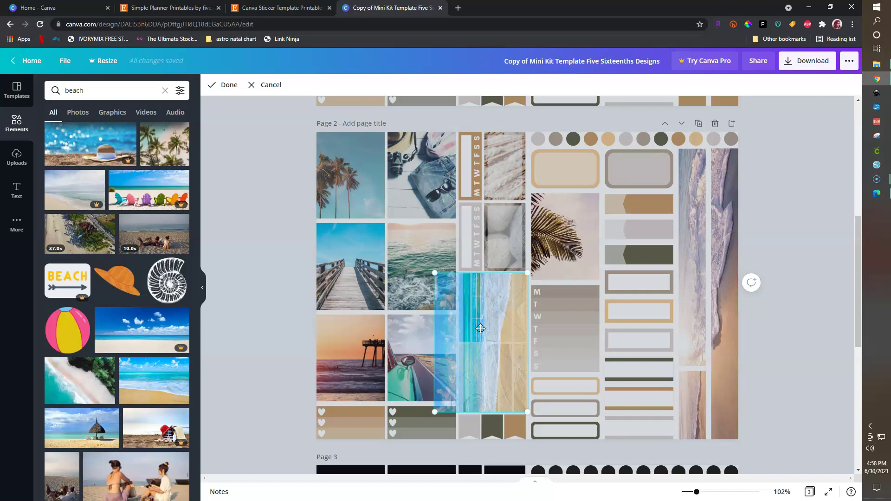
key("Return")
left_click(795, 318)
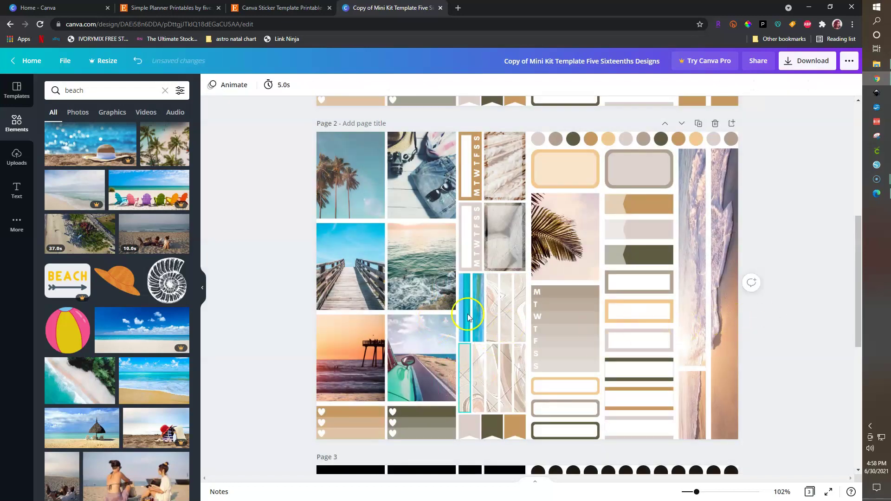
Try the turquoise sea photo in another narrow marble strip of the same row and undo the placement.
left_click_drag(142, 395, 495, 325)
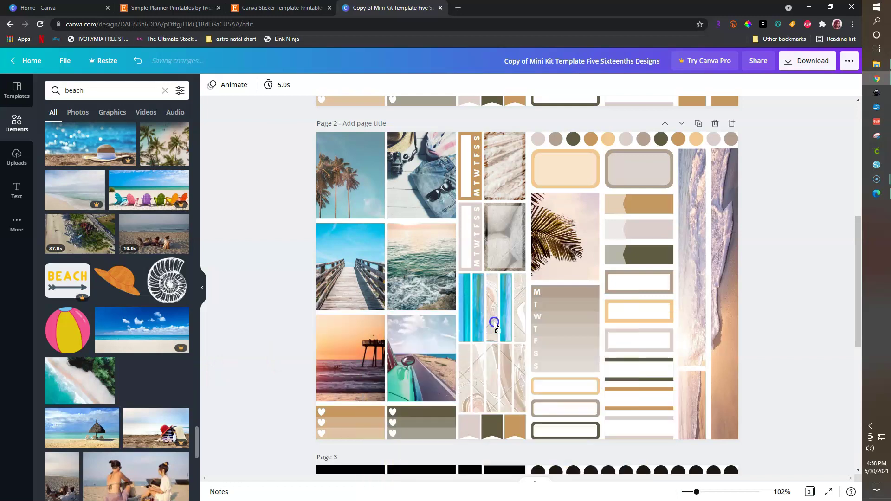
key("ctrl+z")
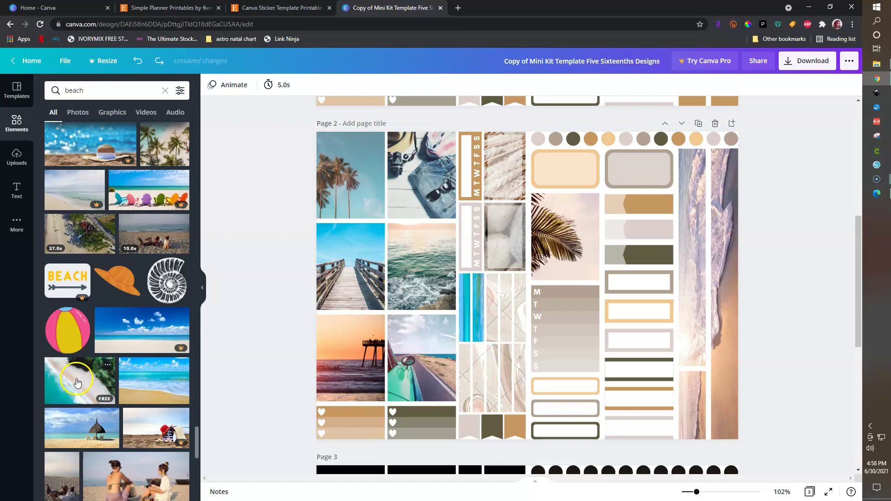
Replace the first narrow strip's photo with the free aerial shot of a tree-lined beach, enlarged and cropped to the dark green trees.
left_click_drag(76, 381, 548, 401)
double_click(464, 323)
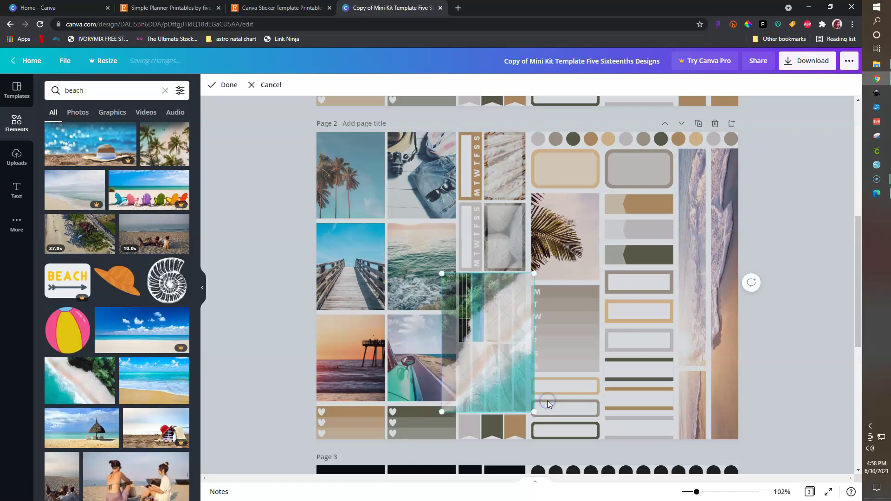
left_click(513, 384)
mouse_move(516, 387)
left_mouse_down()
mouse_move(503, 387)
mouse_move(510, 389)
left_mouse_up()
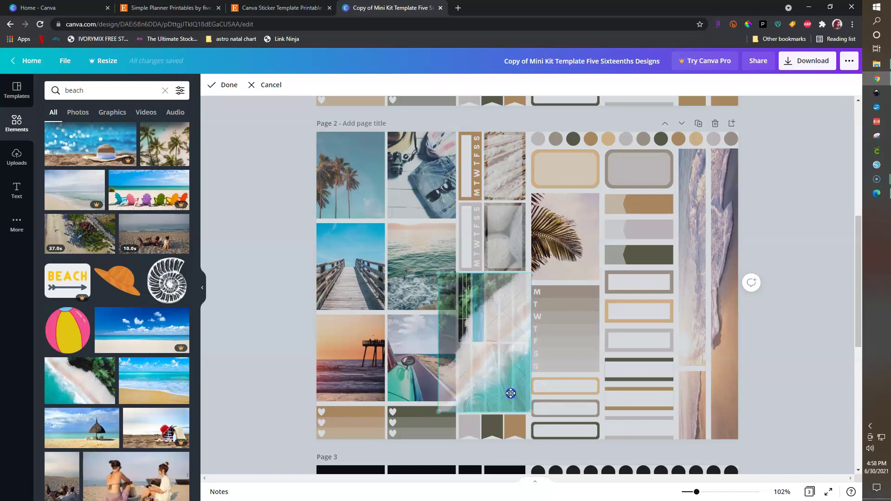
left_click(411, 390)
Fill the second narrow strip with the same aerial tree-lined beach photo, enlarged and cropped to the trees' edge and pale sand.
left_click_drag(74, 379, 472, 337)
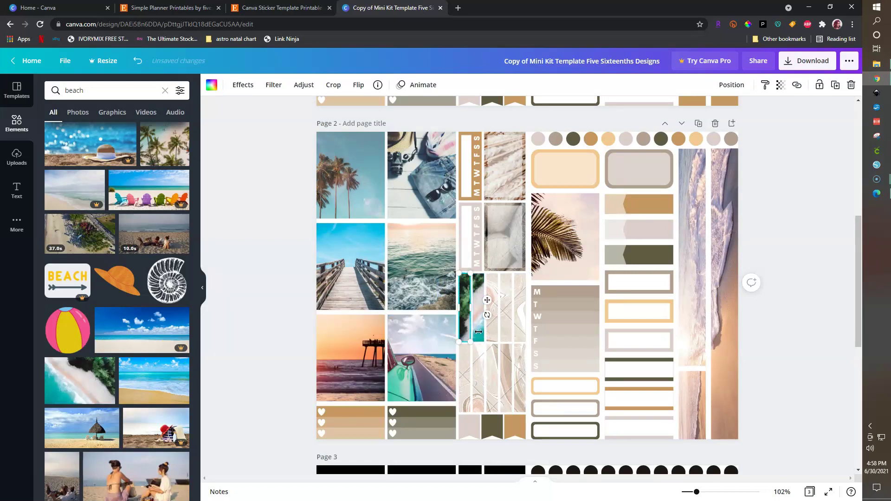
left_click(698, 492)
left_click_drag(703, 493, 713, 491)
left_click(427, 327)
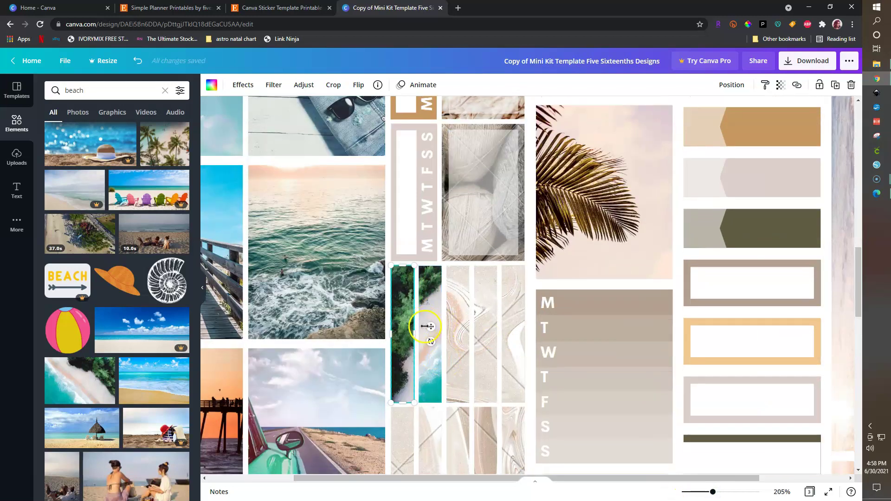
scroll(427, 327, "down", 3)
scroll(428, 297, "up", 1)
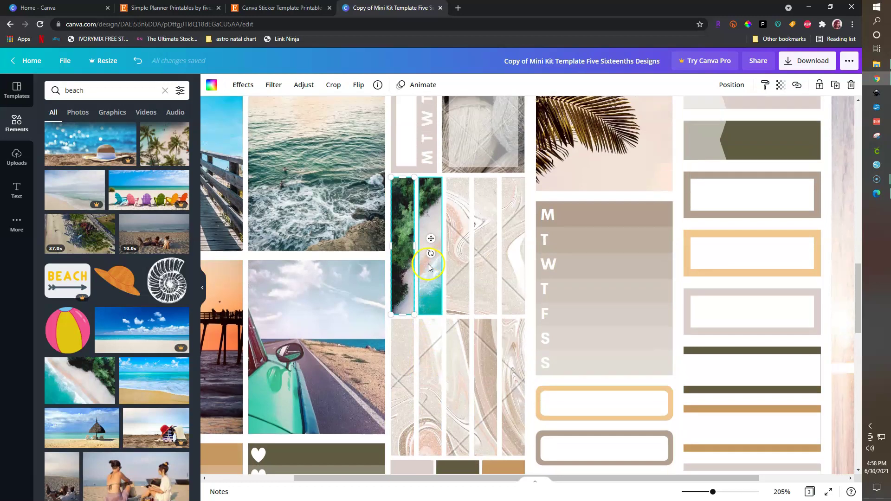
double_click(428, 296)
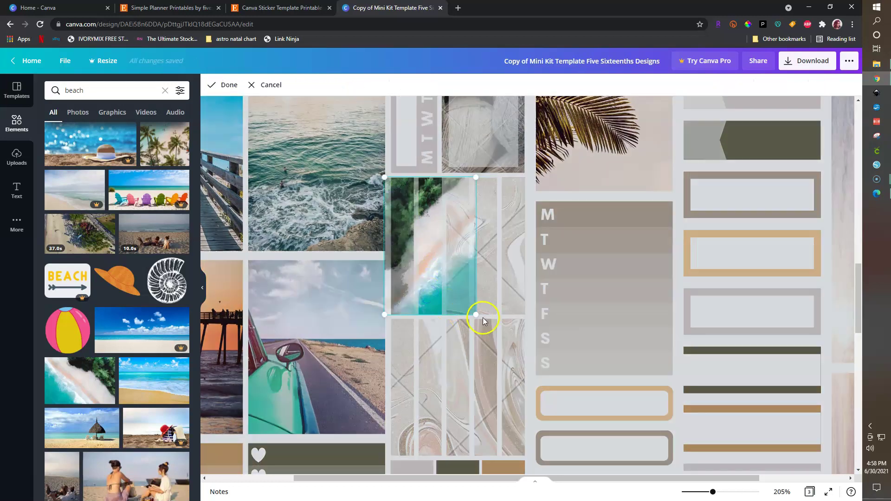
left_click_drag(475, 315, 555, 471)
left_click_drag(533, 296, 487, 291)
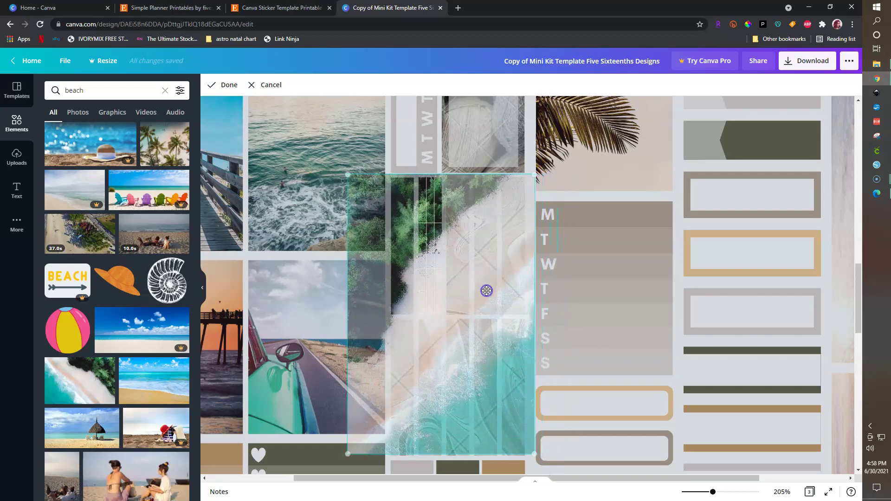
key("Return")
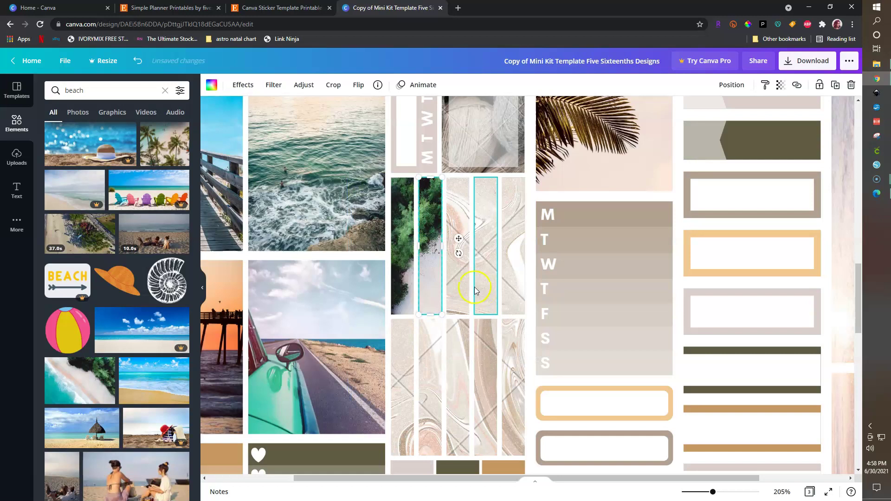
Fill the third narrow marble strip with the aerial tree-lined beach photo, enlarging it and shifting its crop to continue the second strip.
left_click_drag(80, 380, 456, 299)
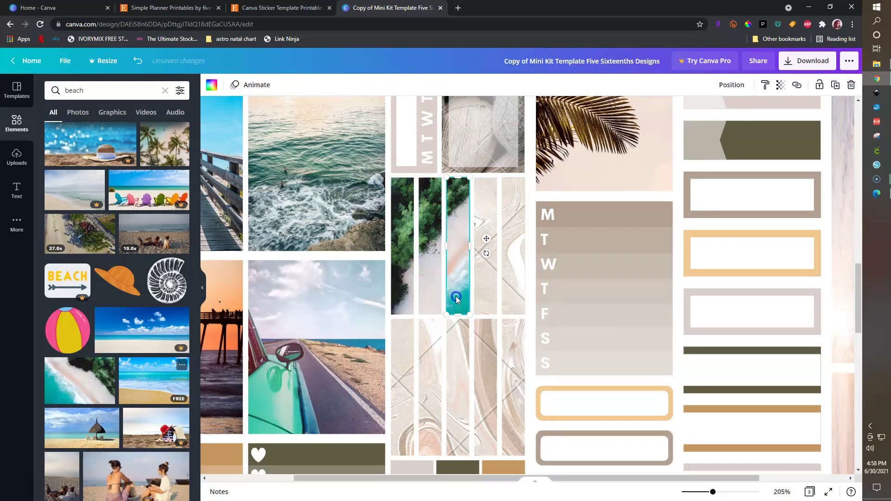
double_click(456, 300)
left_click_drag(362, 340, 273, 427)
left_click_drag(402, 339, 473, 322)
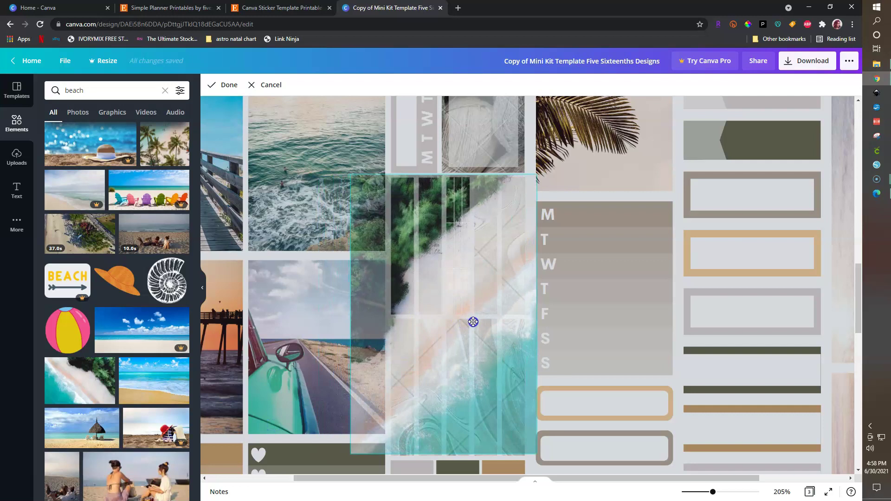
left_click(473, 321)
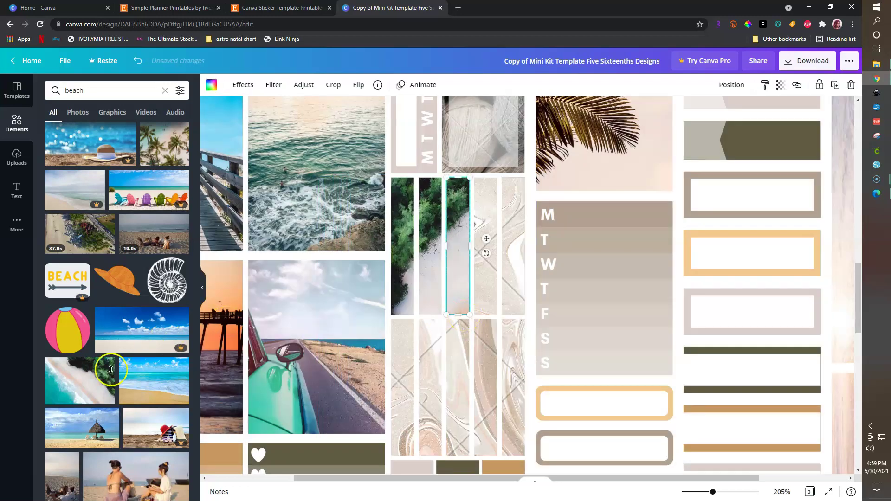
Fill the fourth narrow strip of the upper row with the aerial tree-lined beach photo, enlarged and cropped to continue the third strip.
left_click_drag(411, 281, 484, 282)
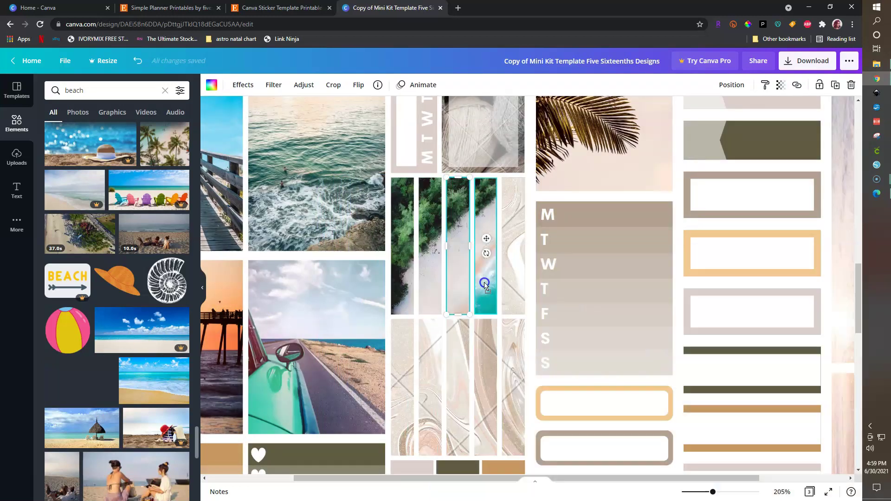
double_click(481, 309)
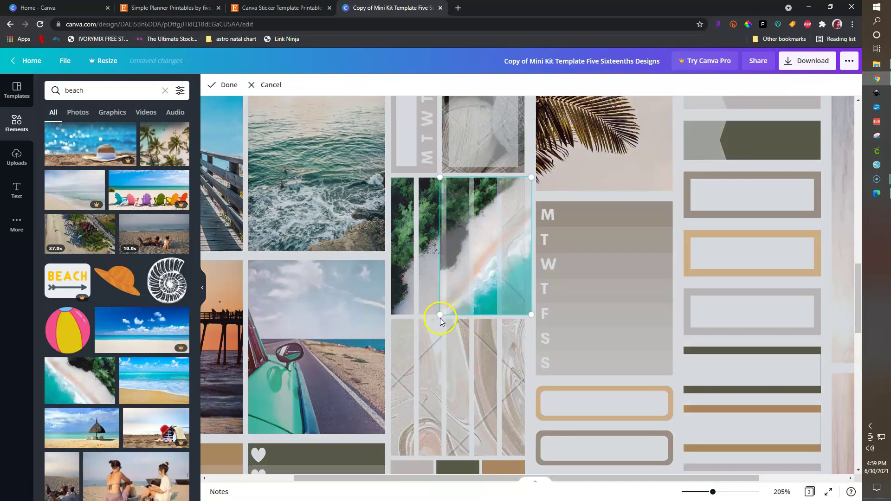
left_click_drag(311, 383, 271, 412)
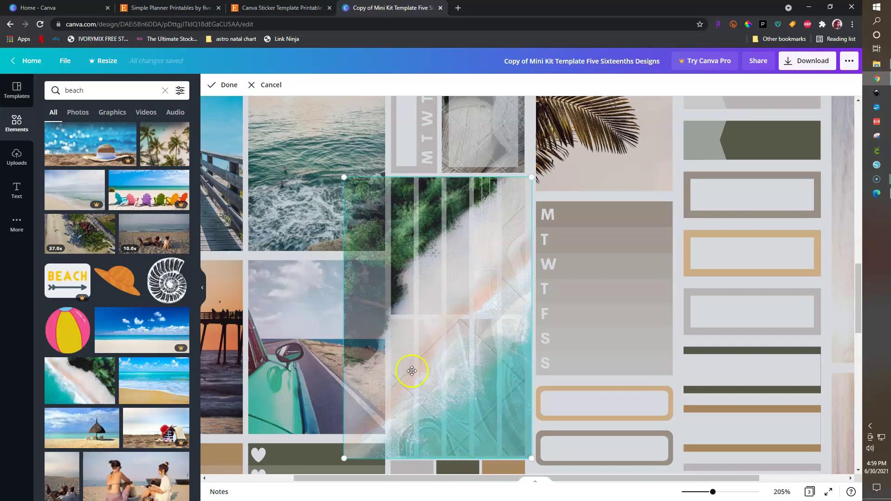
left_click_drag(465, 340, 469, 344)
key("Return")
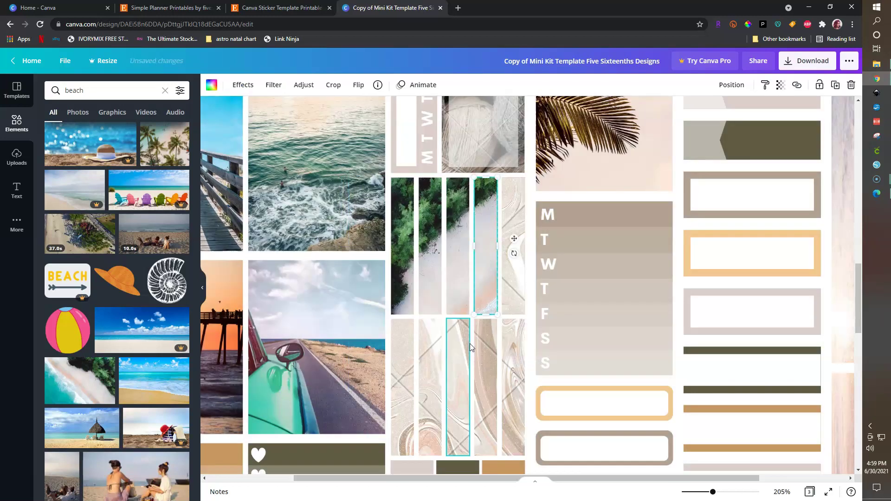
Fill the fifth strip of the upper row with the aerial beach photo, enlarged and cropped to the trees' edge, sand and shoreline.
left_click(95, 393)
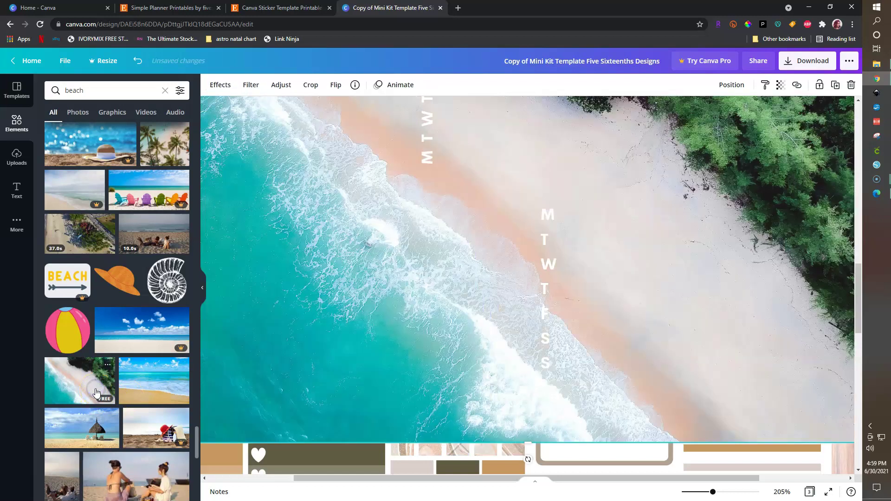
left_click_drag(399, 304, 400, 301)
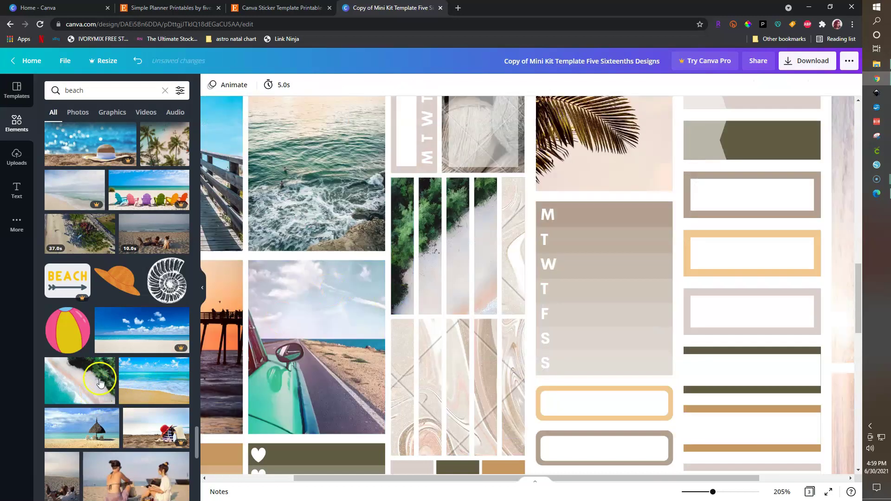
left_click_drag(482, 274, 513, 279)
double_click(514, 278)
left_click_drag(466, 316, 307, 411)
left_click(515, 308)
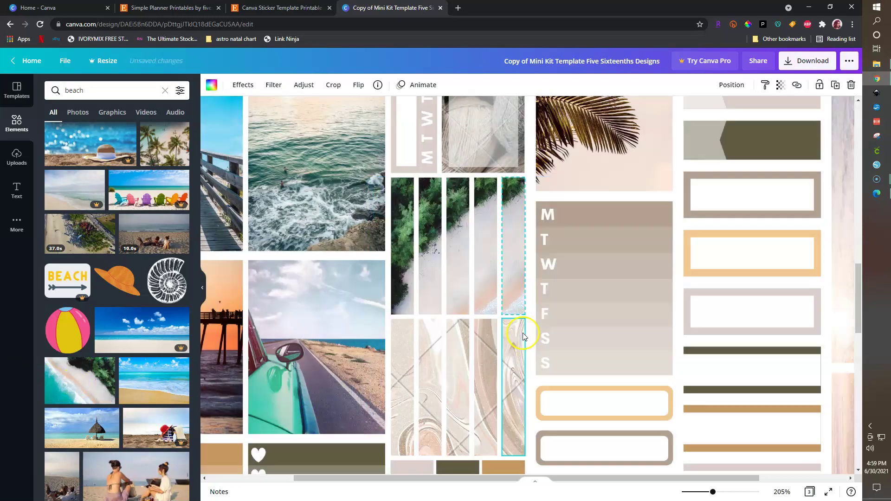
Fill the first strip of the lower row with the aerial beach photo, enlarged and cropped to the sand and surf below the upper strip.
double_click(396, 372)
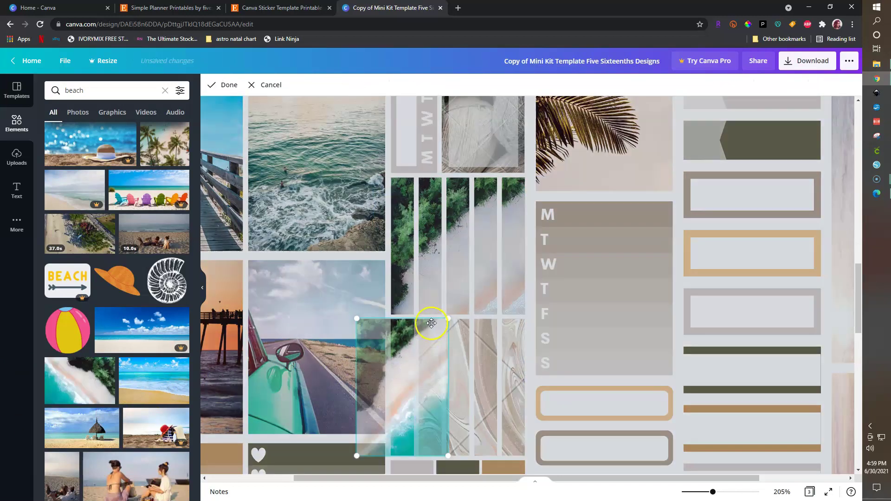
left_click_drag(502, 287, 601, 222)
mouse_move(488, 314)
left_mouse_down()
mouse_move(472, 308)
mouse_move(488, 311)
left_mouse_up()
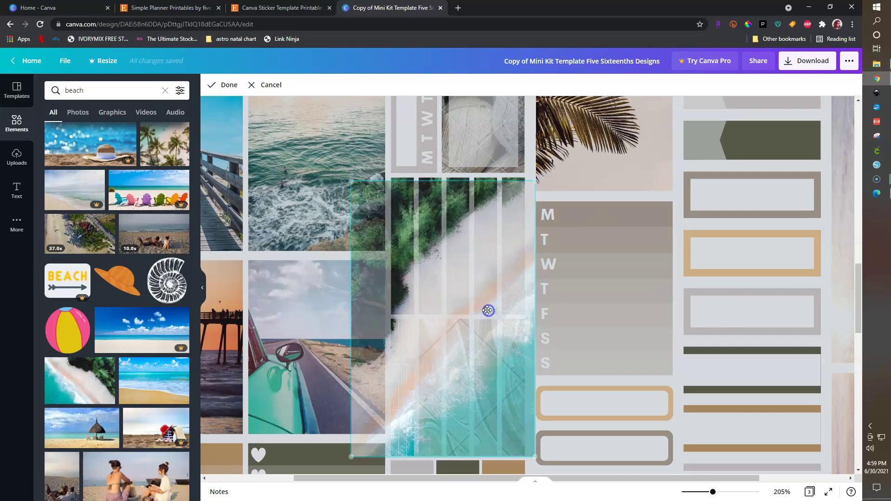
key("Return")
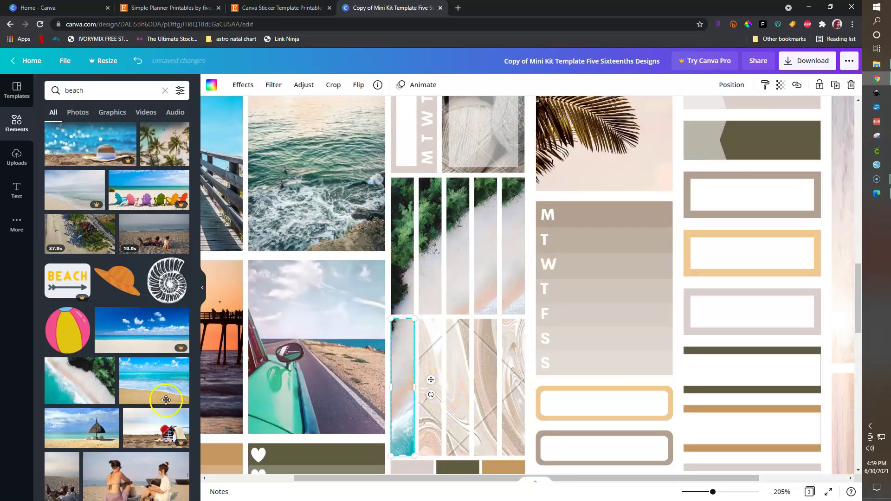
Fill the second strip of the lower row with the aerial beach photo, enlarging it and shifting its crop to continue the first strip's surf.
left_click_drag(96, 394, 432, 364)
double_click(432, 365)
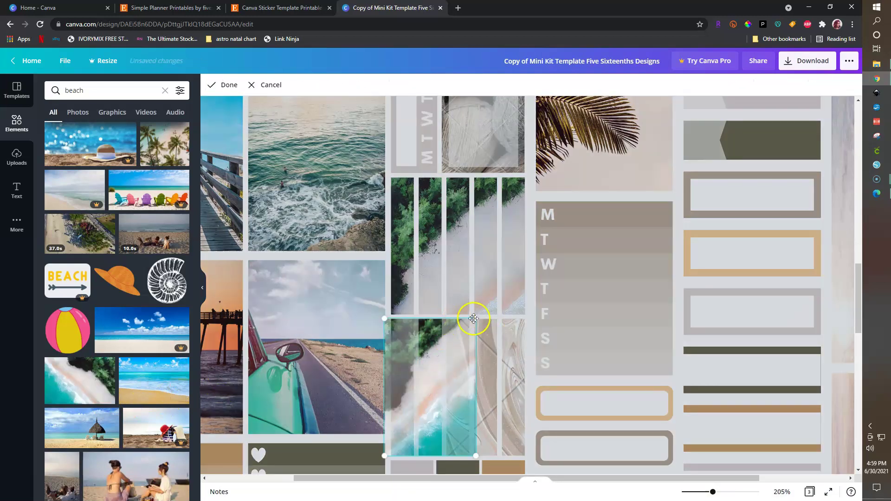
left_click_drag(476, 318, 605, 200)
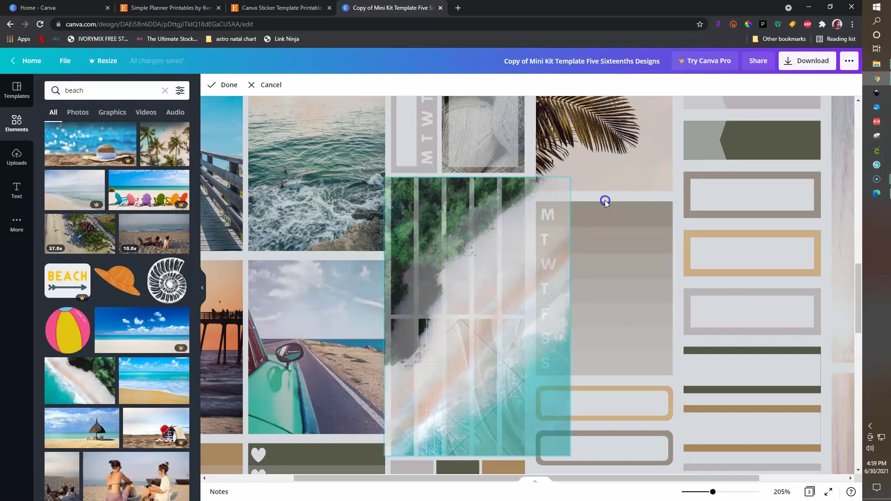
left_click_drag(537, 325, 510, 321)
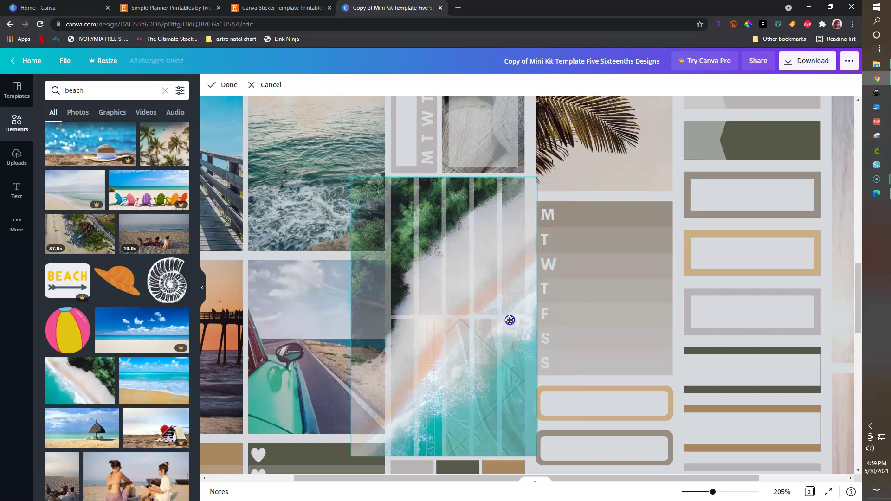
left_click(497, 342)
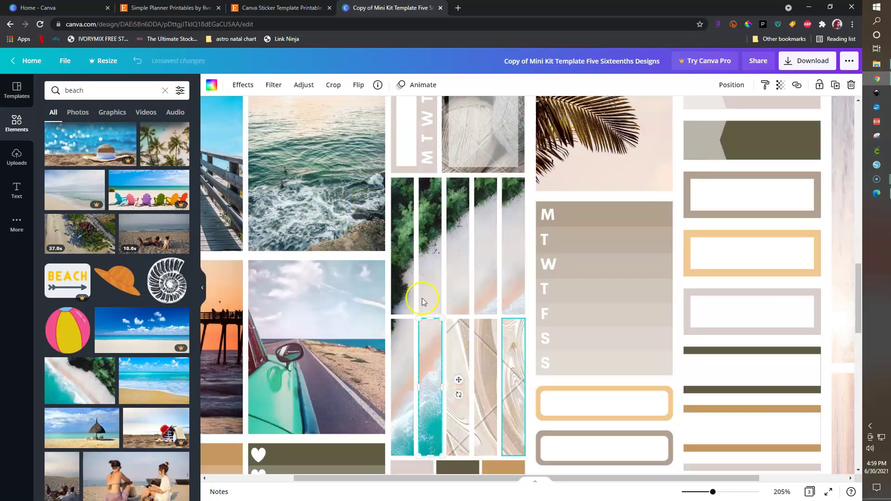
Place the aerial beach photo in the third strip of the lower row and adjust its crop to continue the neighbouring strip.
left_click_drag(60, 383, 453, 358)
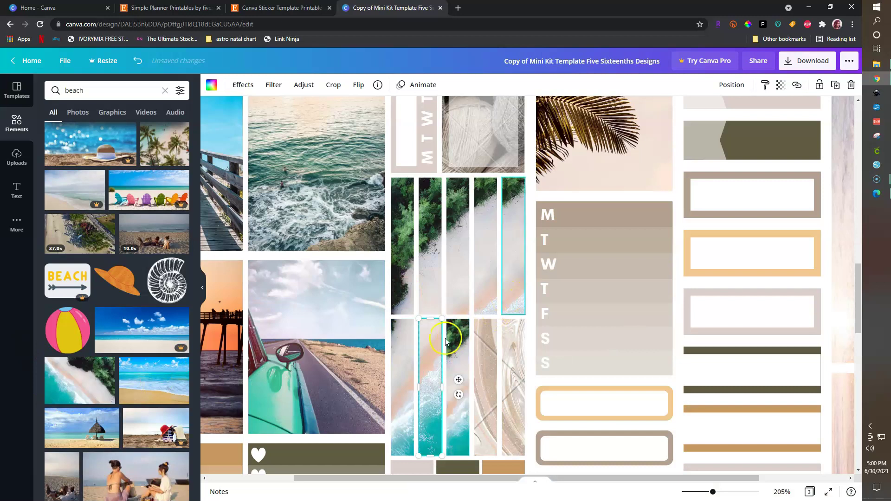
left_click(464, 338)
double_click(469, 328)
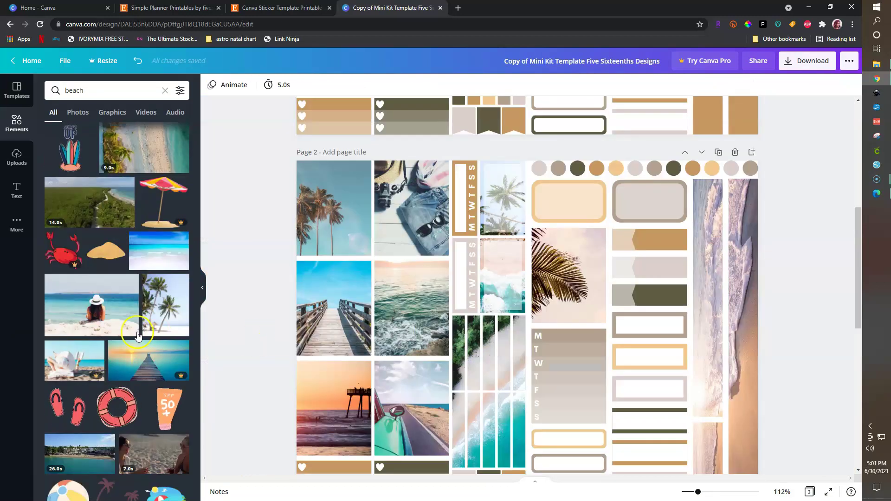
Look over the pages, then select the first circle in page 2's dot row and examine all photo colors available for it.
scroll(137, 335, "down", 3)
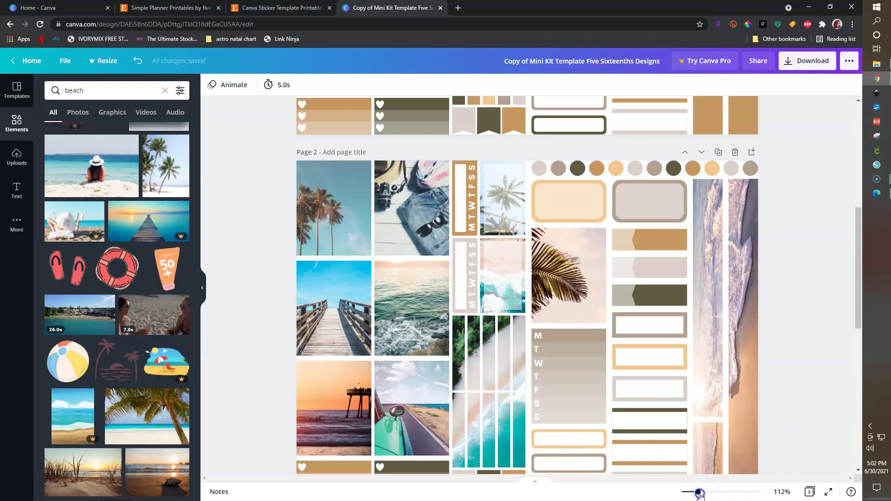
left_click_drag(699, 492, 696, 493)
scroll(640, 378, "down", 5)
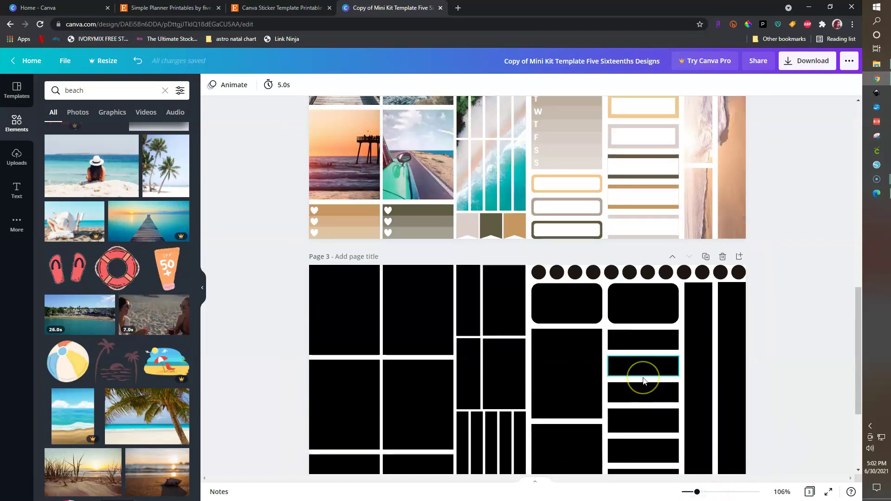
scroll(643, 380, "up", 3)
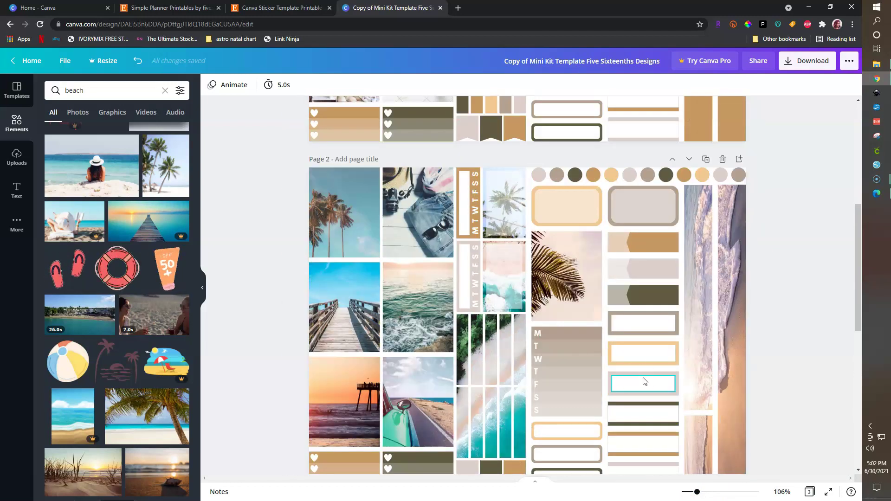
scroll(639, 381, "down", 1)
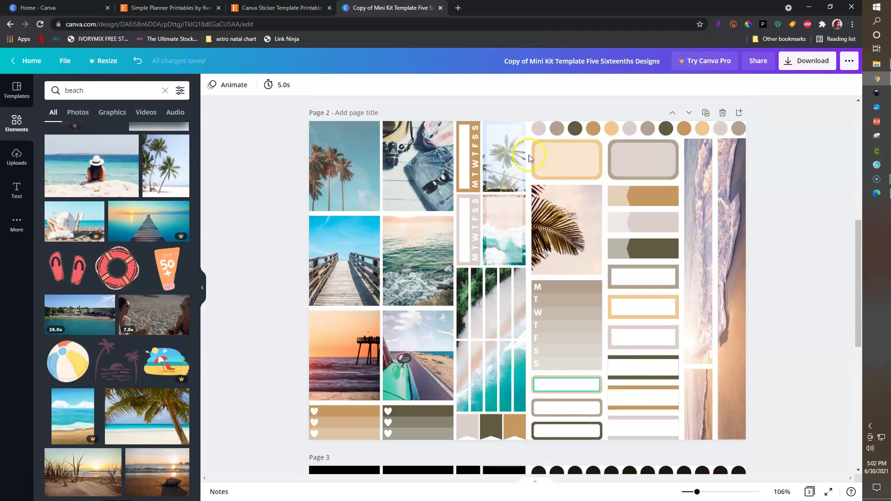
left_click(609, 131)
left_click(545, 133)
left_click(539, 129)
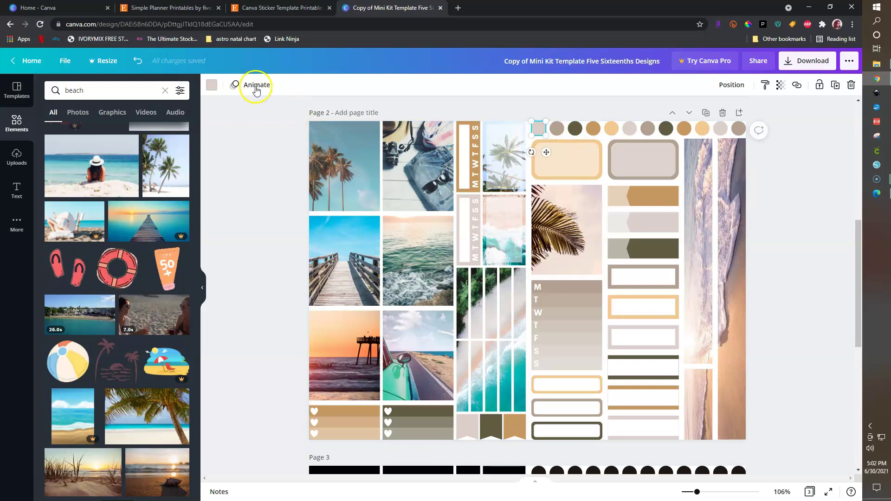
left_click(211, 86)
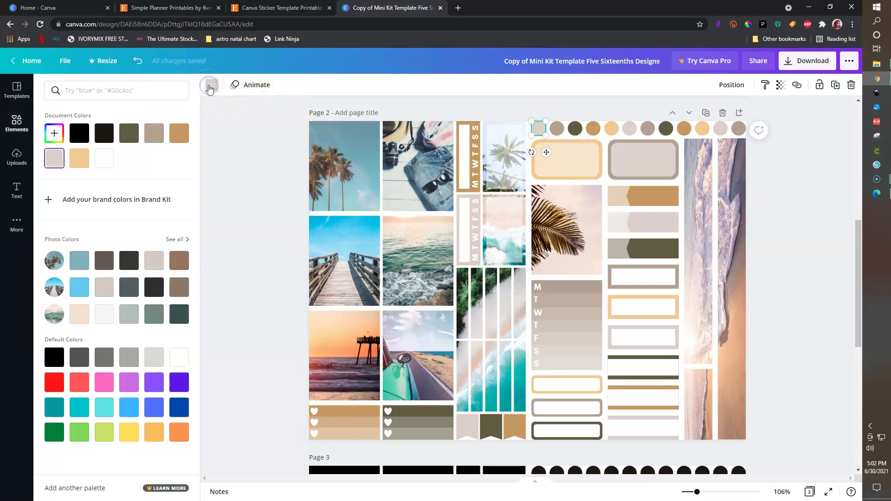
left_click(176, 240)
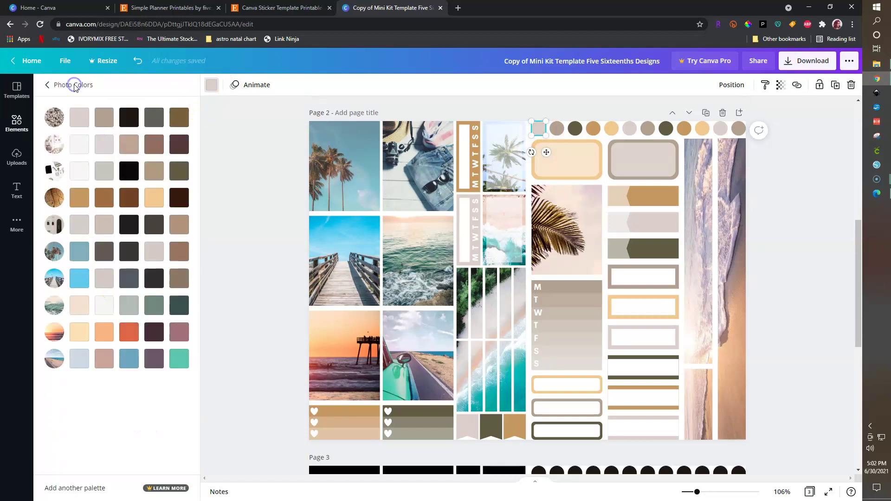
left_click(47, 85)
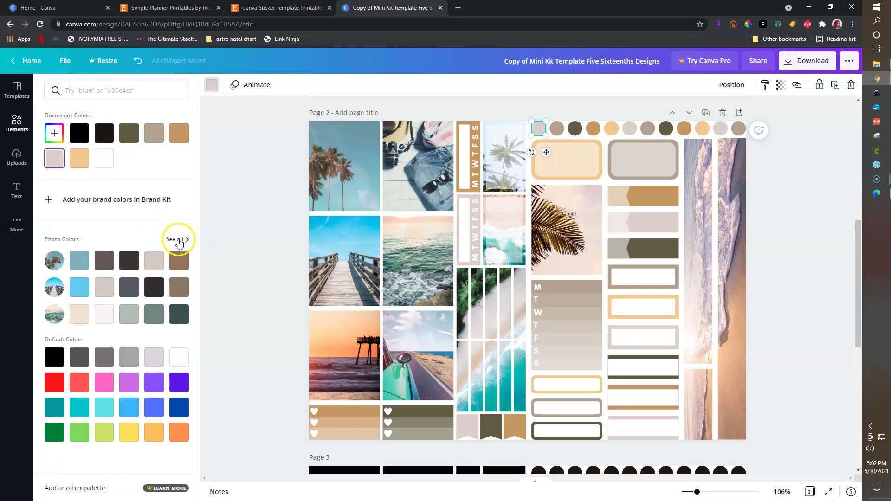
Delete page 1 with the original neutral photos, keeping the summer-themed page.
scroll(246, 252, "up", 5)
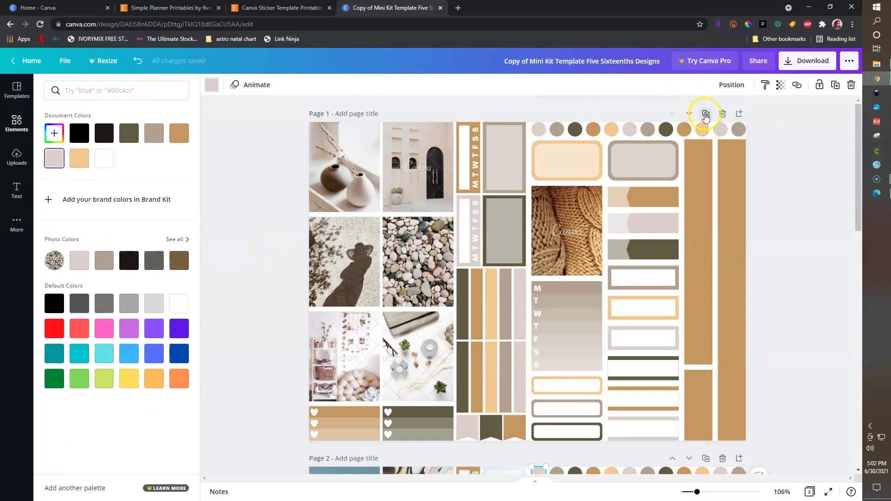
left_click(722, 115)
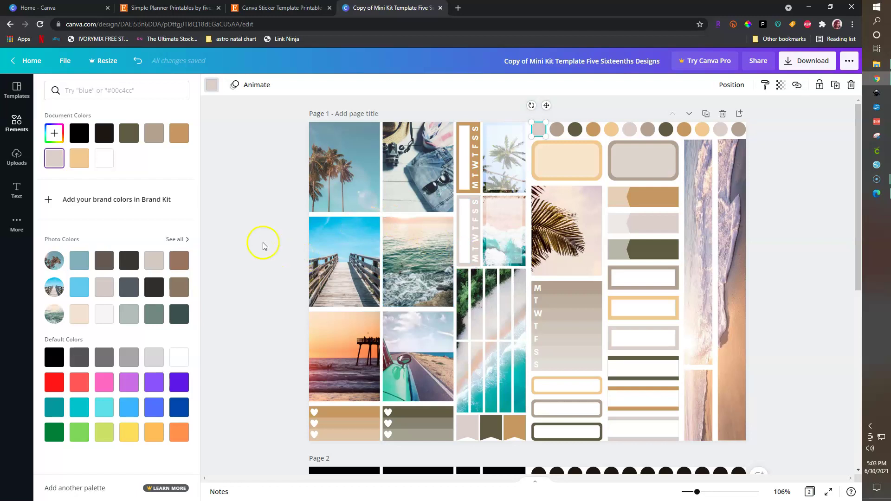
Replace the first circle's pale pinkish beige with the sunset pier photo's peach orange across all pages.
left_click(179, 240)
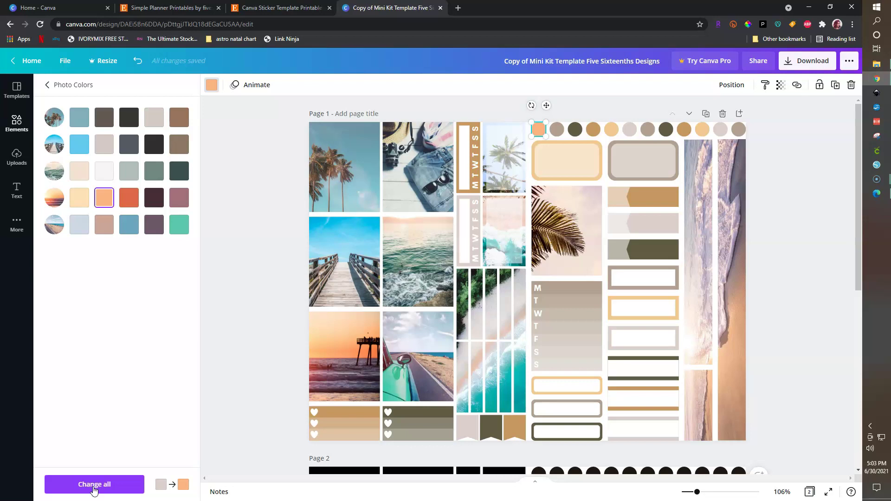
left_click(94, 485)
left_click(539, 127)
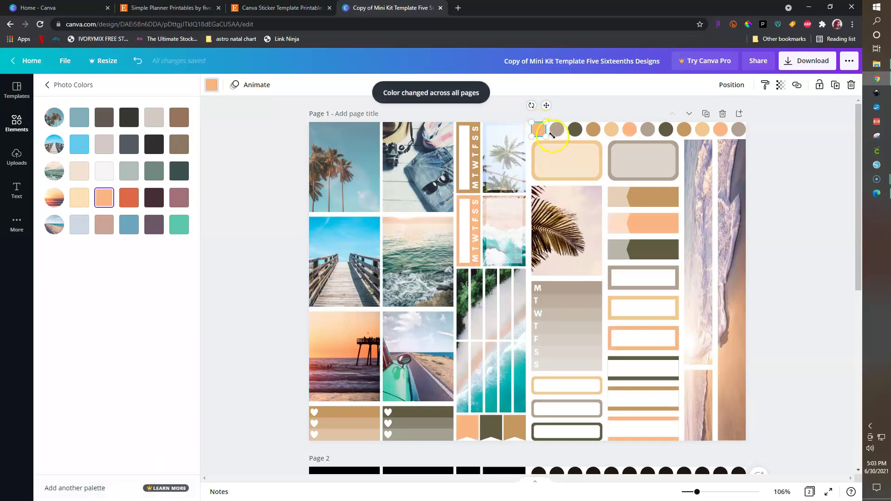
Replace the second circle's taupe with the sea photo's pale gray-green across all pages.
left_click(559, 131)
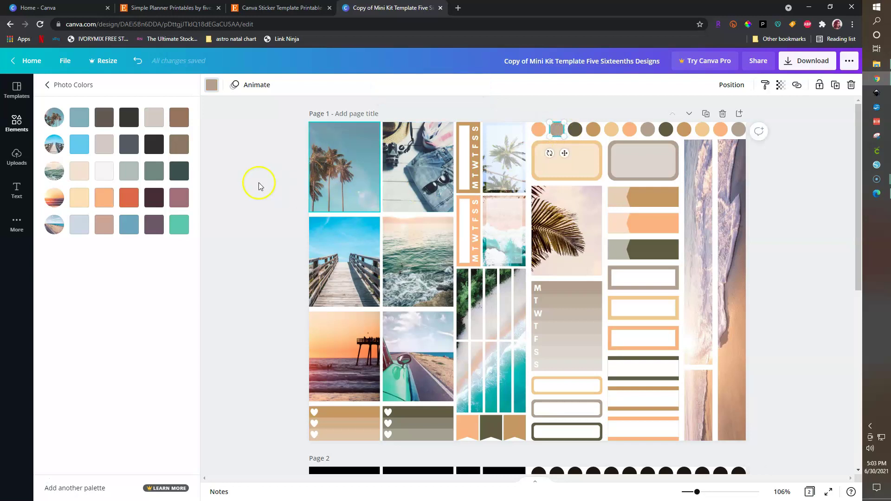
left_click(132, 171)
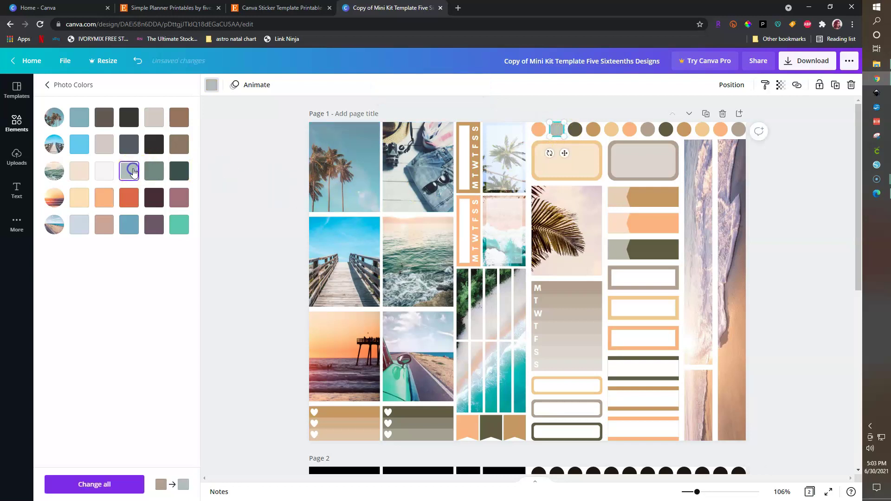
left_click(99, 482)
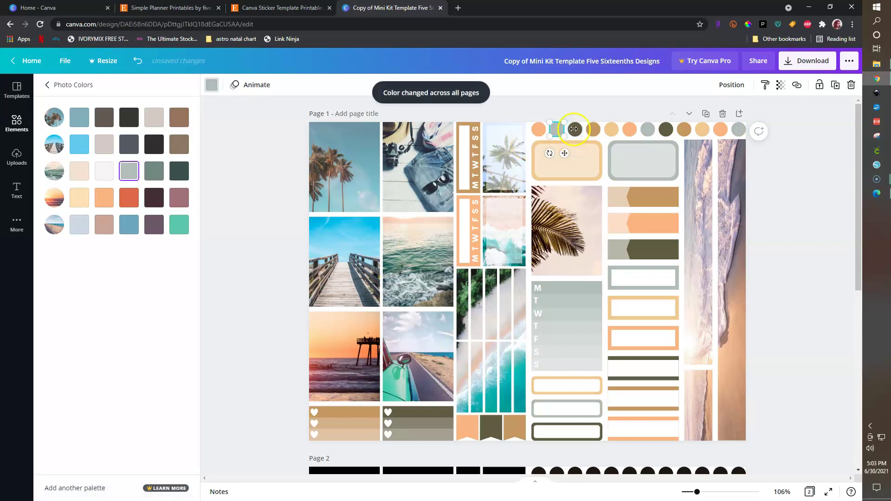
Replace the third circle's olive green with the sunset pier photo's dusty mauve across all pages.
left_click(578, 132)
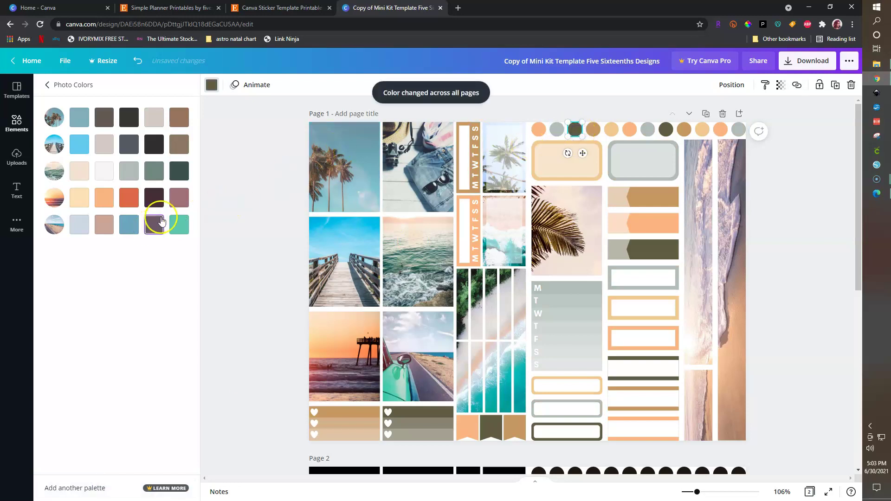
left_click(184, 204)
left_click(119, 485)
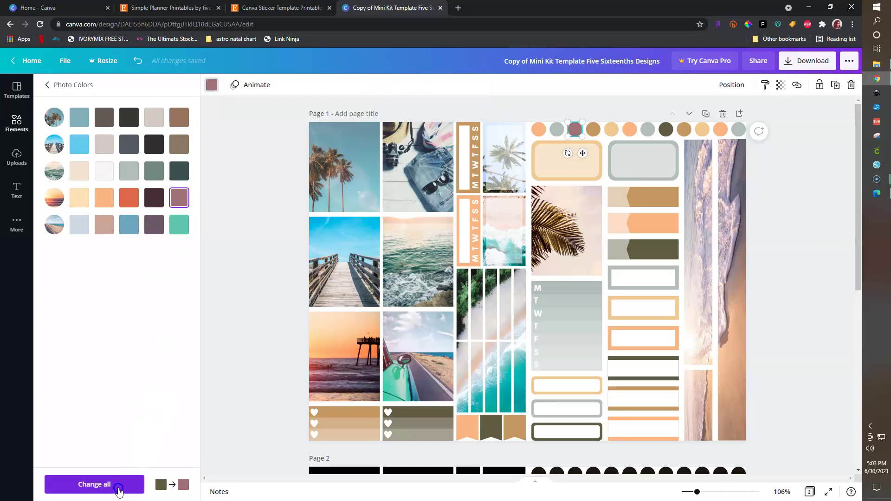
Replace the fourth circle's golden tan with the palm tree photo's muted blue across all pages.
left_click(595, 131)
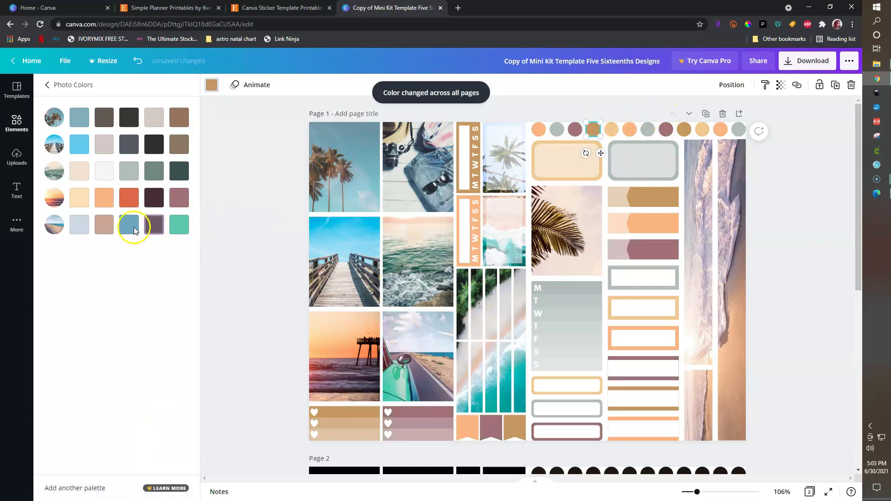
left_click(79, 117)
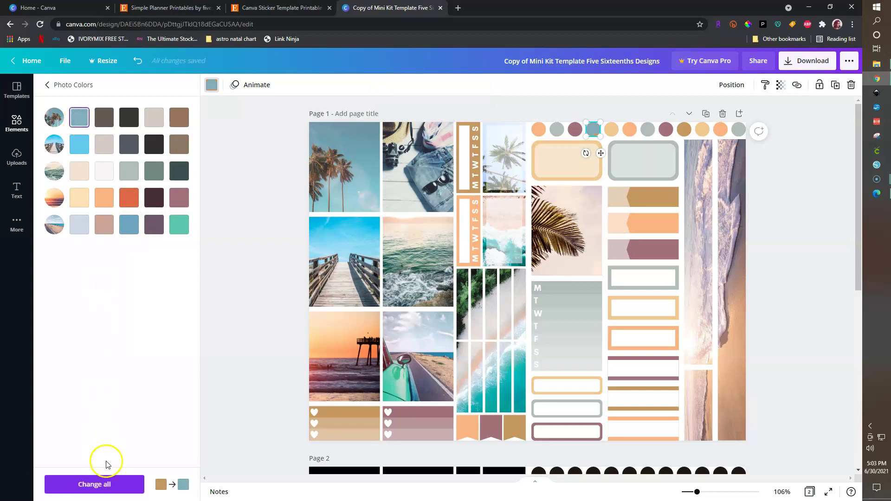
left_click(95, 484)
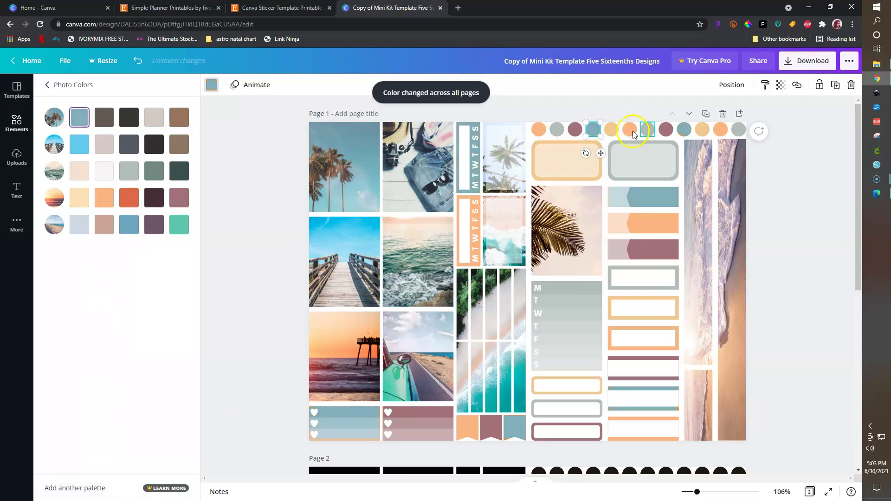
Replace the fifth circle's golden yellow with the sea photo's medium gray-green across all pages.
left_click(613, 133)
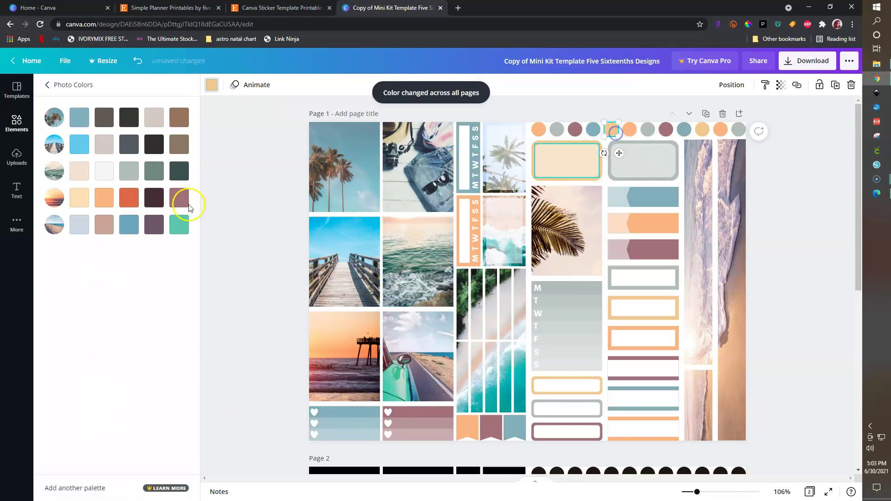
left_click(160, 174)
left_click(77, 484)
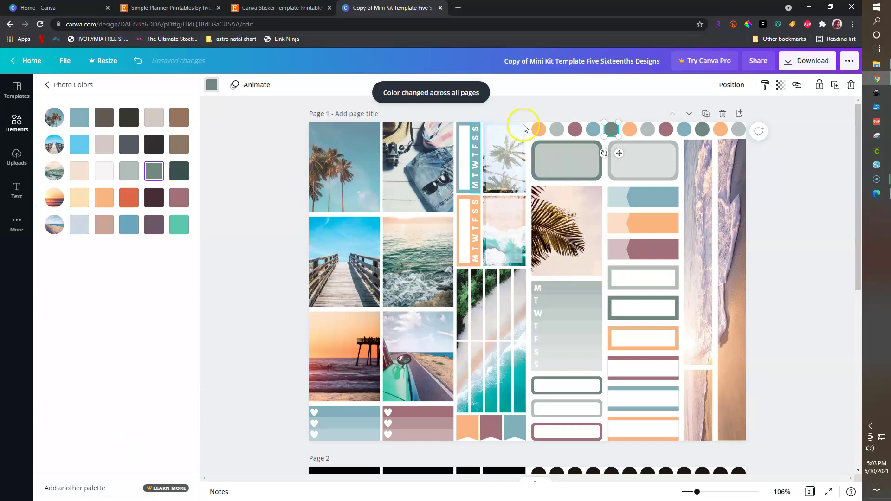
Replace the first circle's peach orange with the sunset pier photo's orange-red across all pages.
left_click(538, 129)
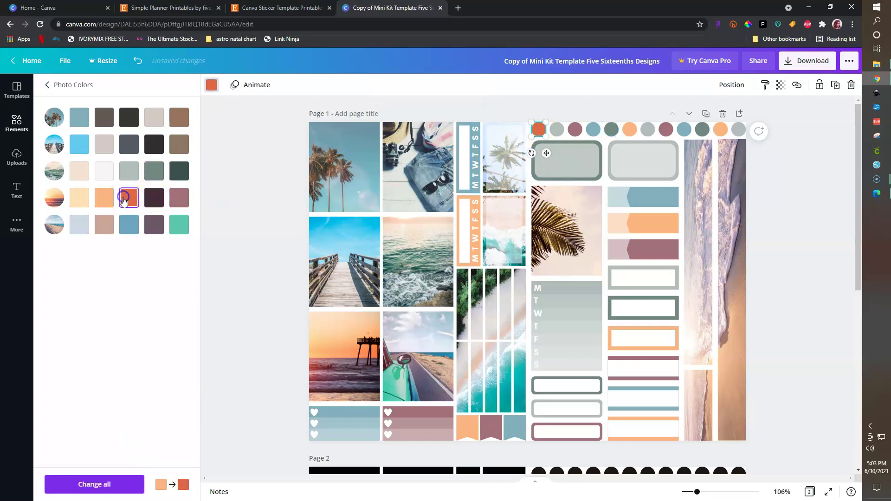
left_click(114, 484)
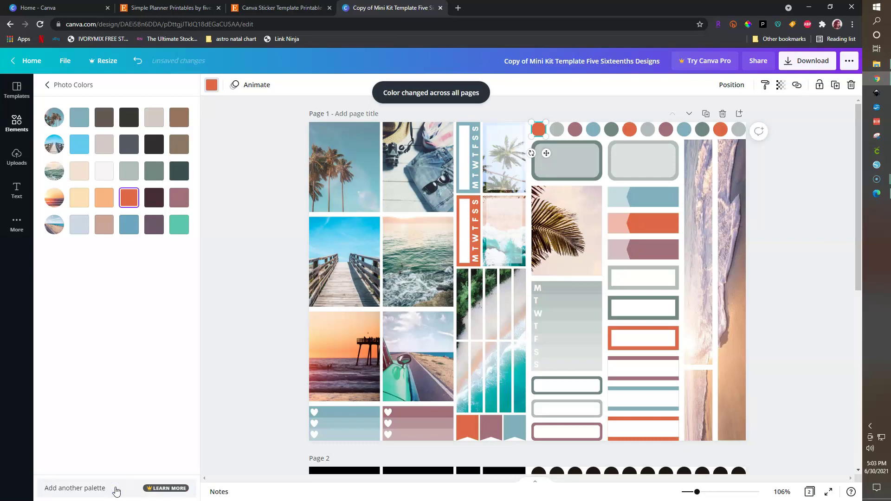
Replace the second circle's pale gray-green with the palm tree photo's brown across all pages.
left_click(558, 133)
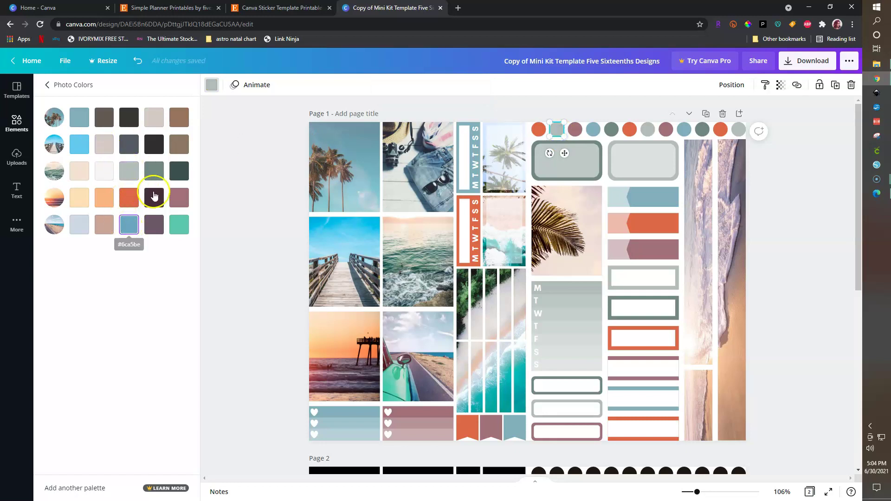
left_click(179, 117)
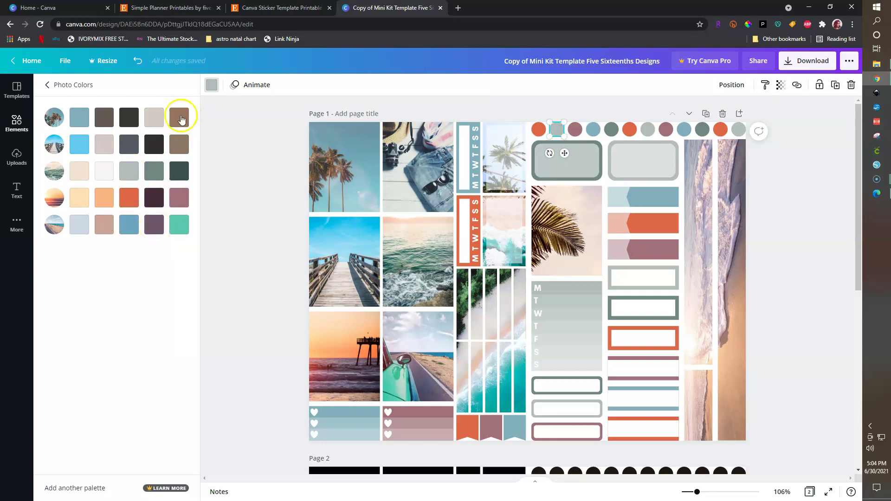
left_click(110, 483)
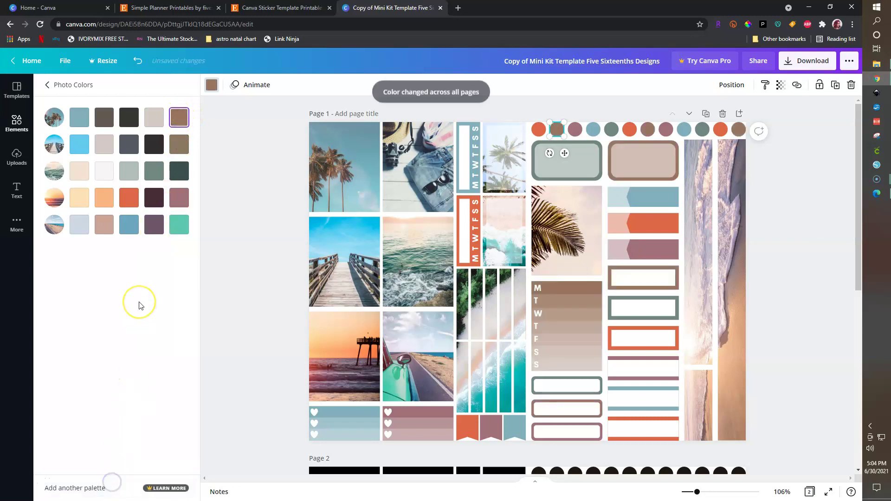
Try the road photo's dusty pink in place of the first circle's orange-red across all pages, and restore the orange-red.
left_click(532, 129)
left_click(104, 224)
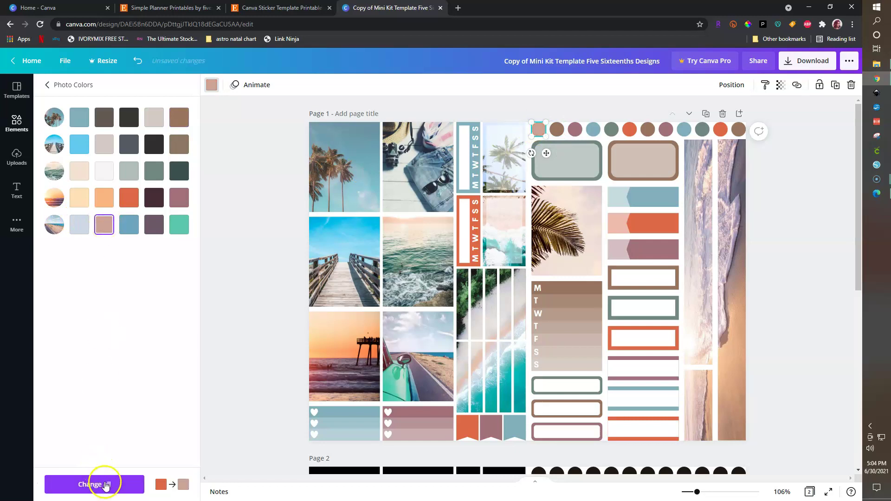
left_click(104, 484)
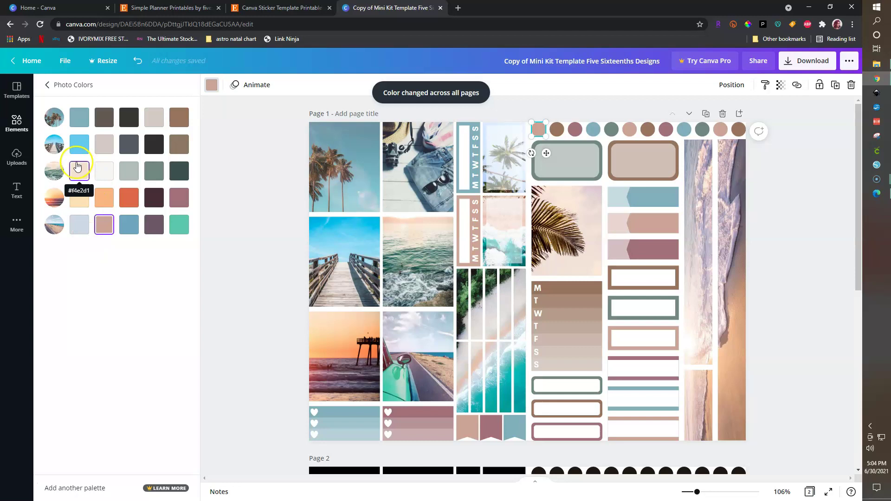
left_click(129, 200)
left_click(121, 485)
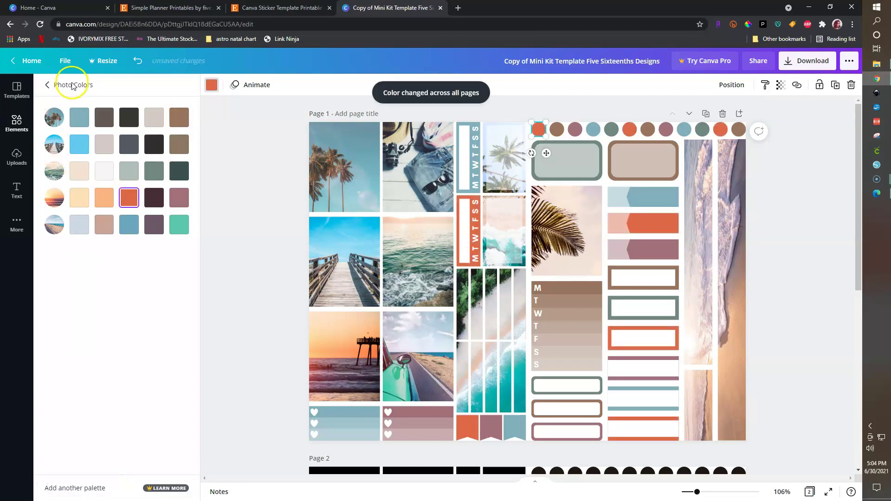
Replace the first circle's orange-red with a custom muted terracotta, #C47C68, across all pages.
left_click(48, 85)
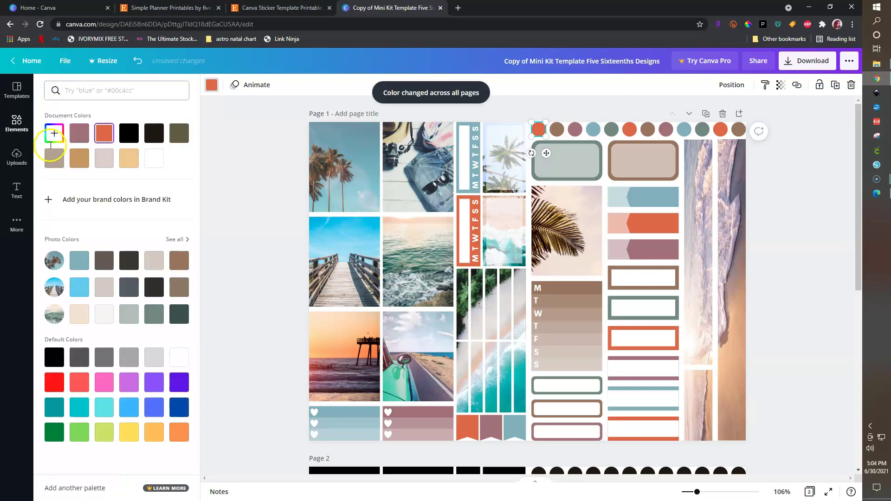
left_click(54, 133)
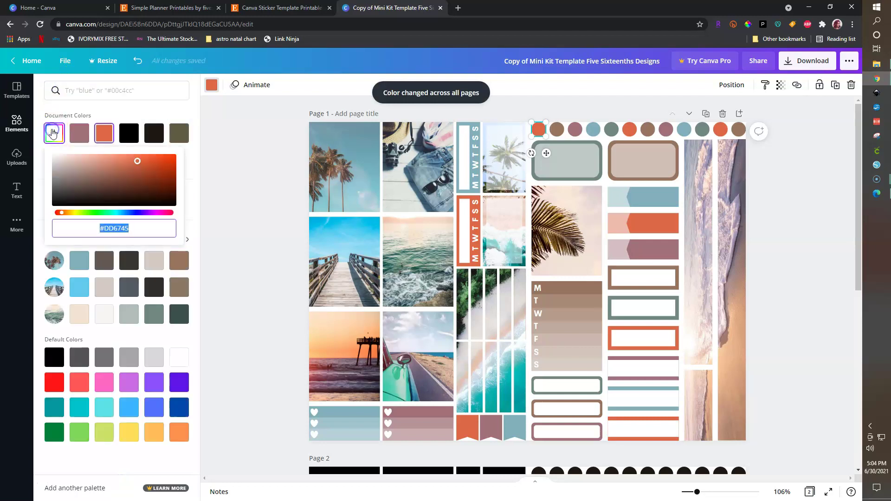
left_click(111, 167)
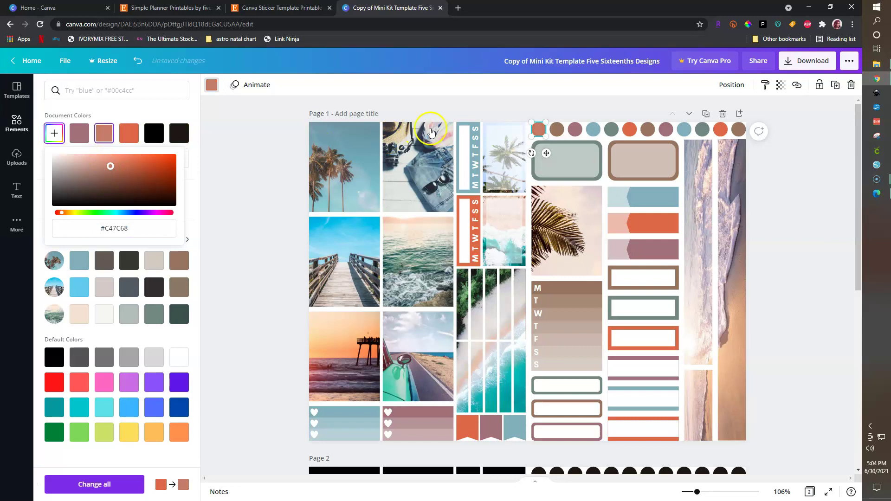
left_click(89, 484)
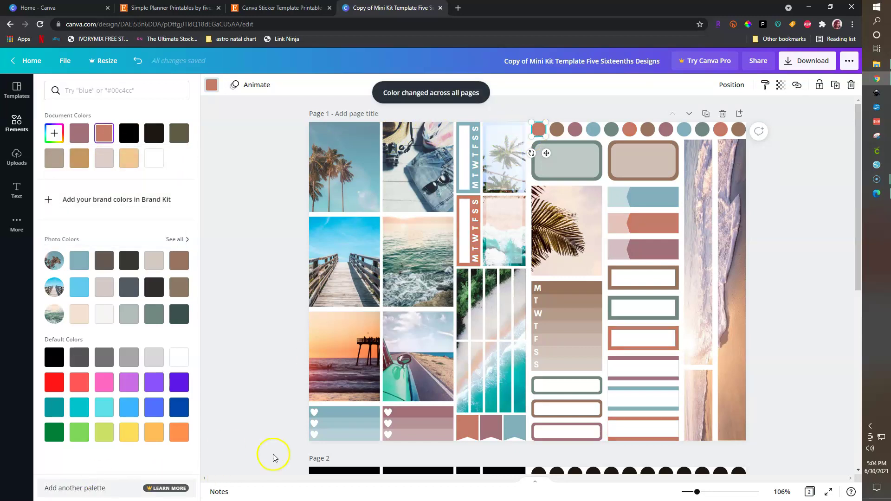
left_click(779, 321)
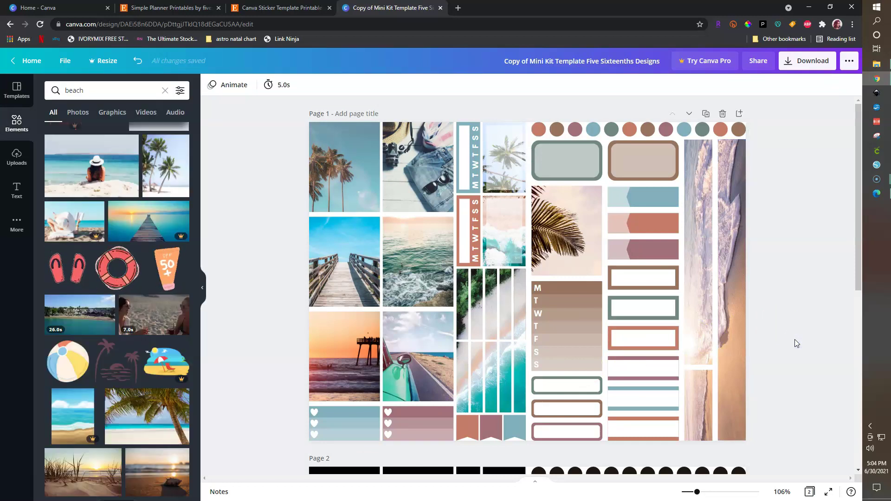
left_click(781, 329)
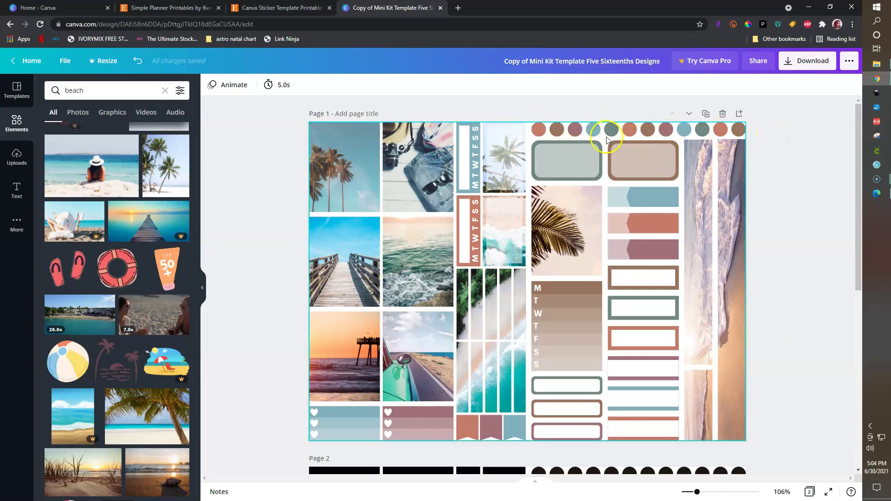
Replace the second circle's brown with the palm tree photo's pale beige across all pages.
left_click(560, 130)
left_click(211, 87)
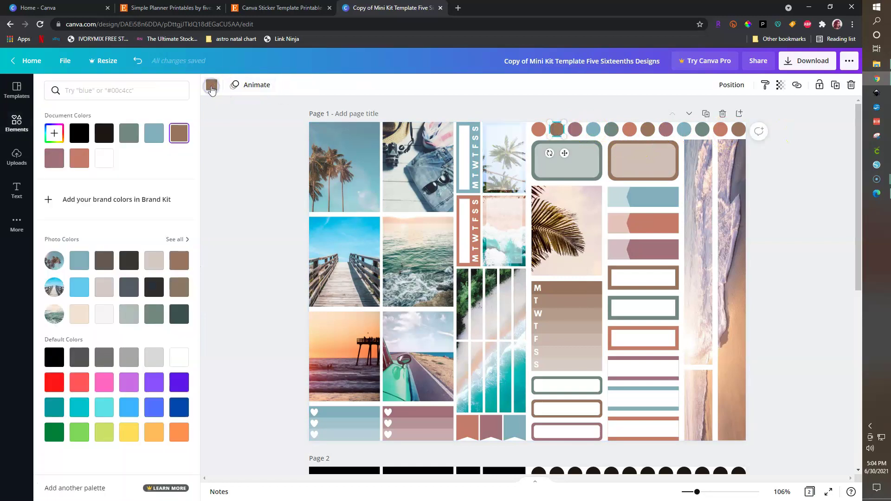
left_click(151, 267)
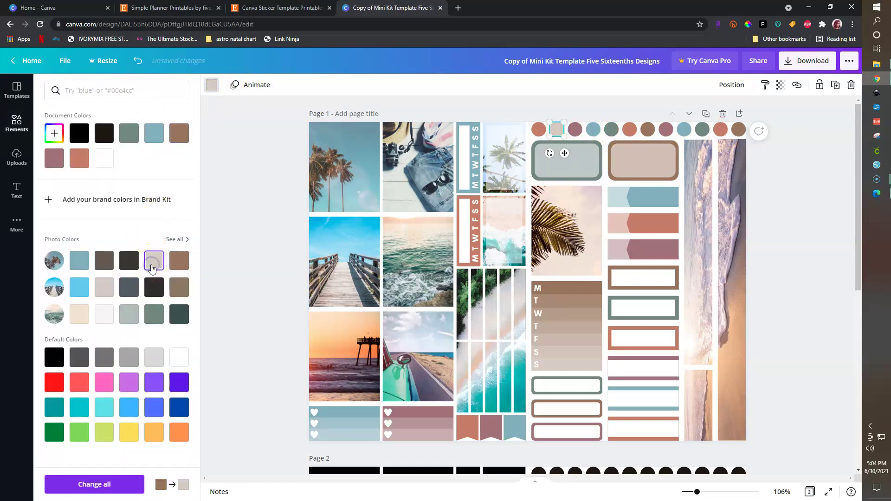
left_click(81, 485)
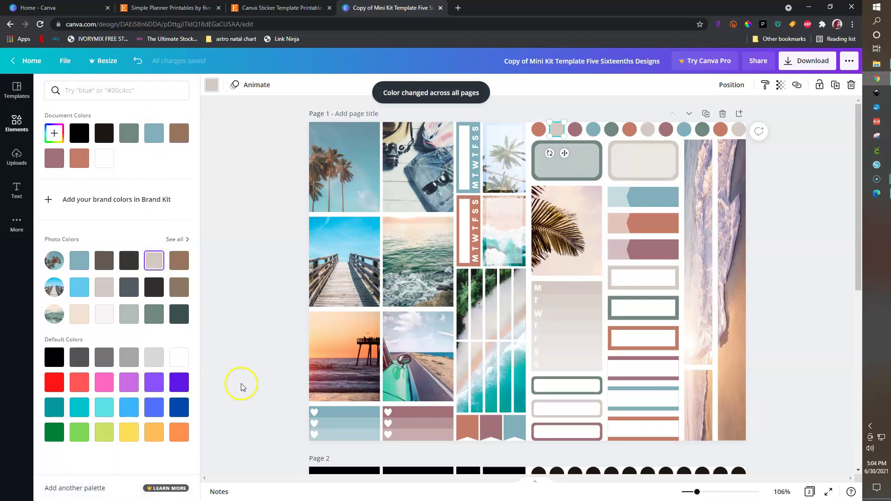
key("Escape")
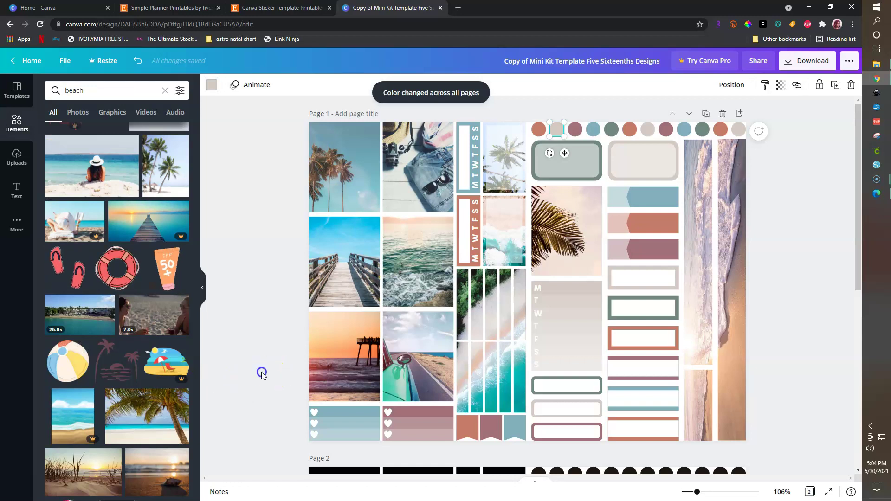
left_click(262, 374)
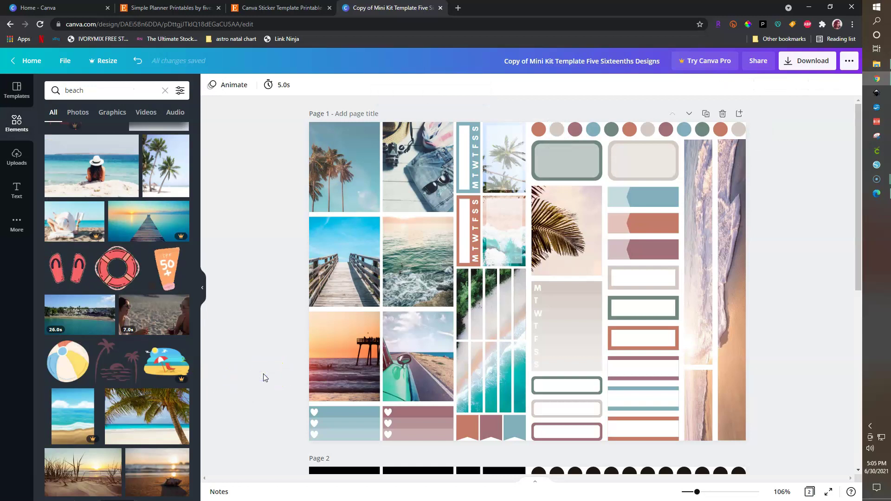
left_click(618, 331)
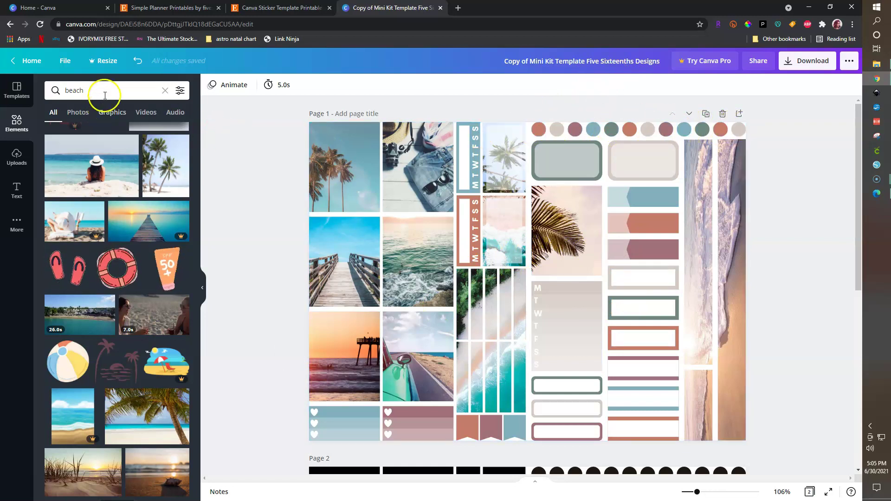
Search the graphics elements for "Trash can".
left_click(71, 92)
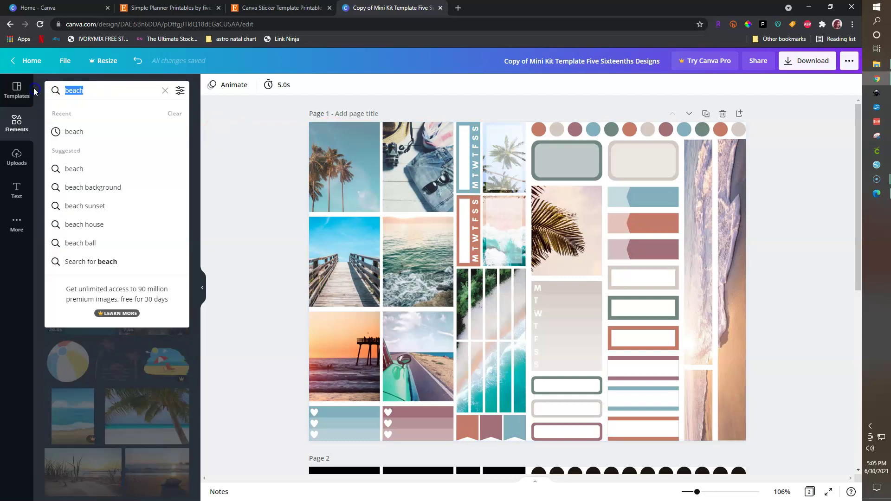
type("tra")
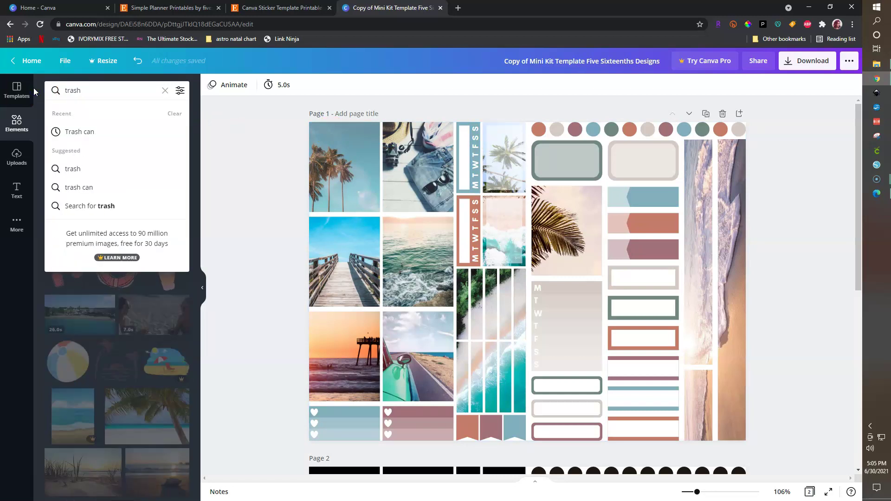
type("sh can")
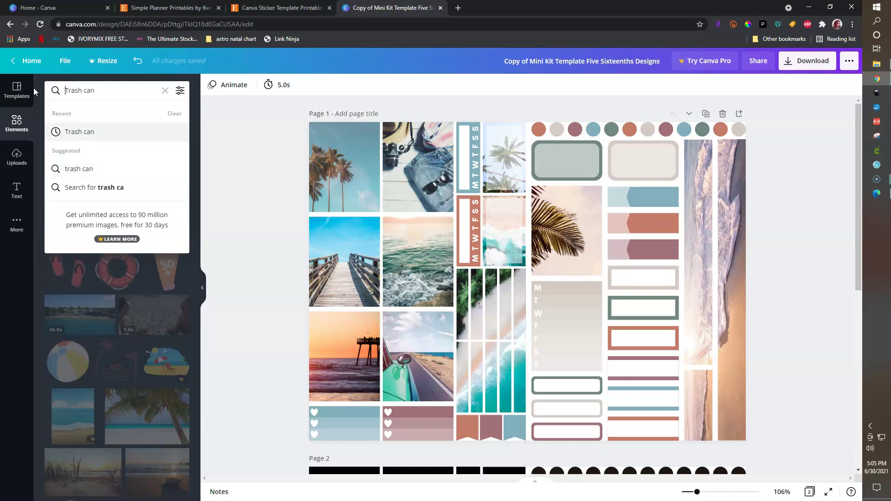
key("Return")
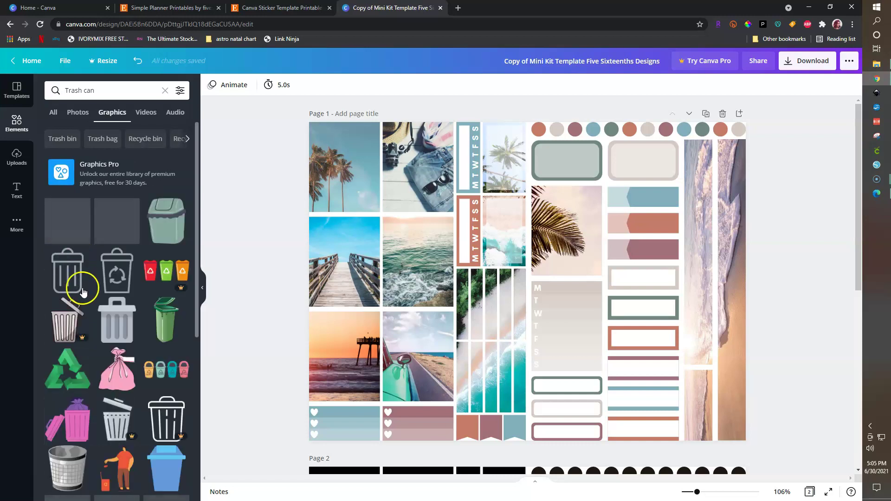
Add the gray outlined trash can graphic with vertical bars to page 1 and recolor it white.
left_click(65, 274)
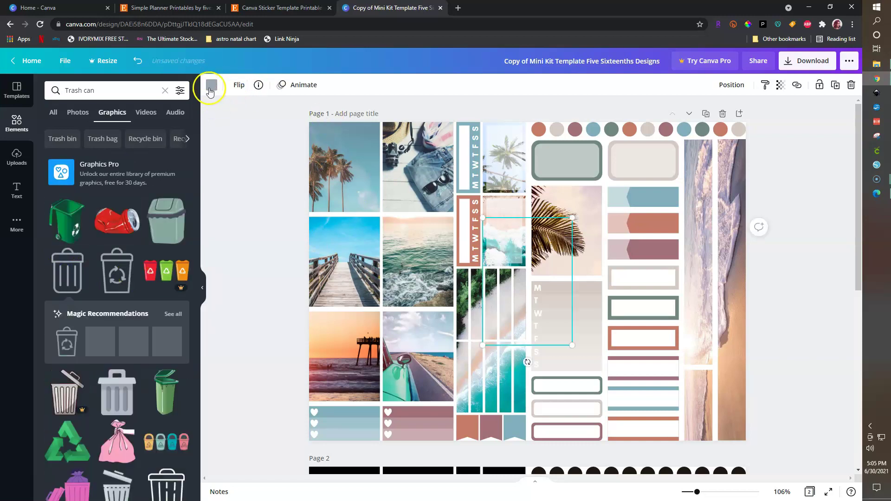
left_click(211, 85)
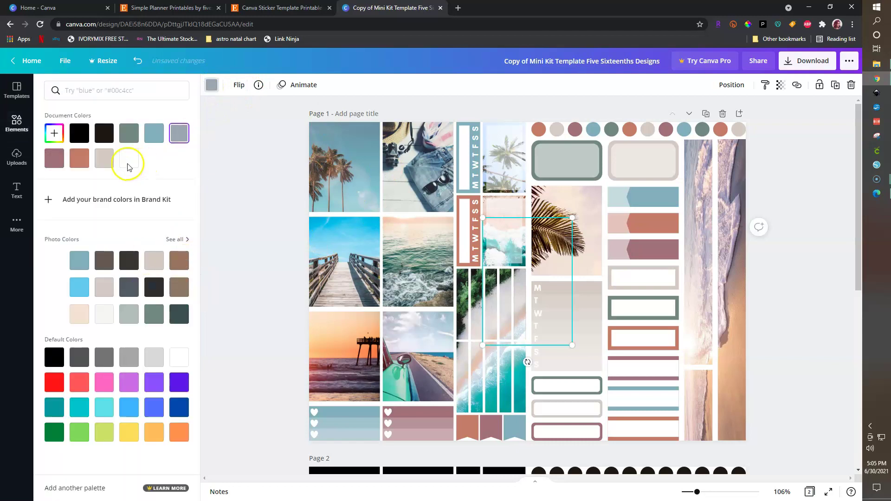
left_click(178, 358)
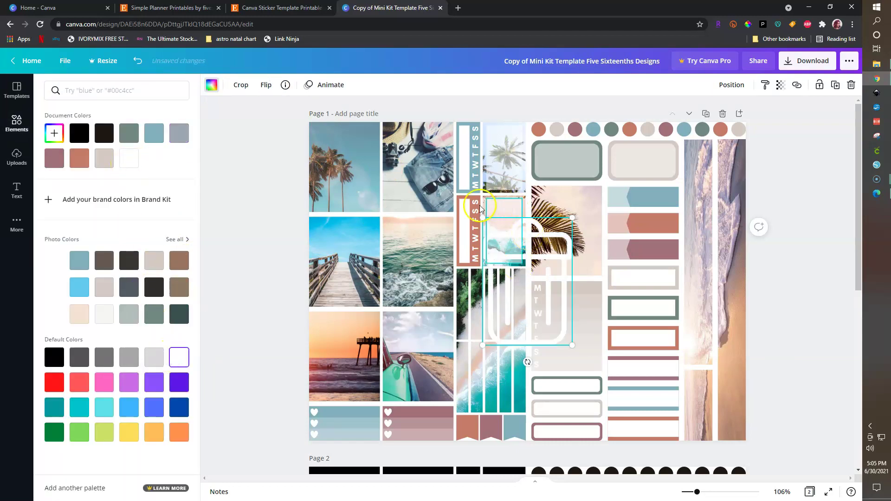
Shrink the white trash can icon and center it inside the first terracotta circle on page 1.
left_click_drag(483, 218, 551, 327)
left_click_drag(550, 134, 550, 138)
key("ctrl+plus")
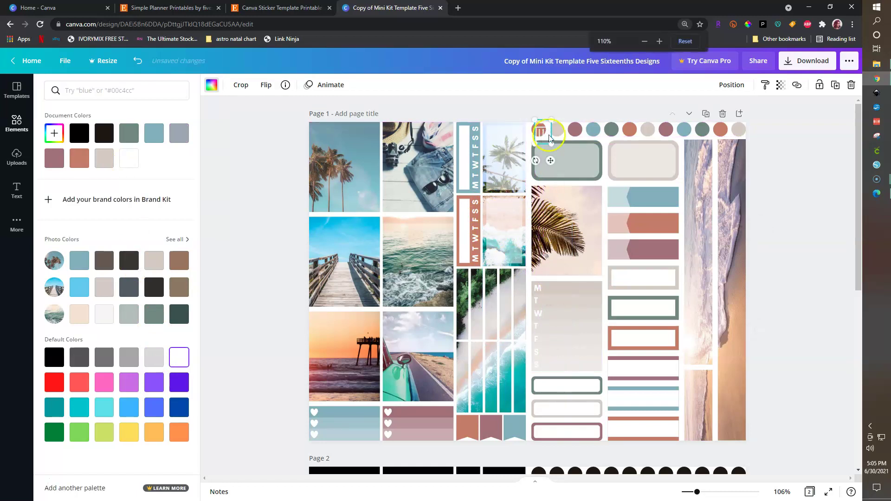
key("ctrl+plus")
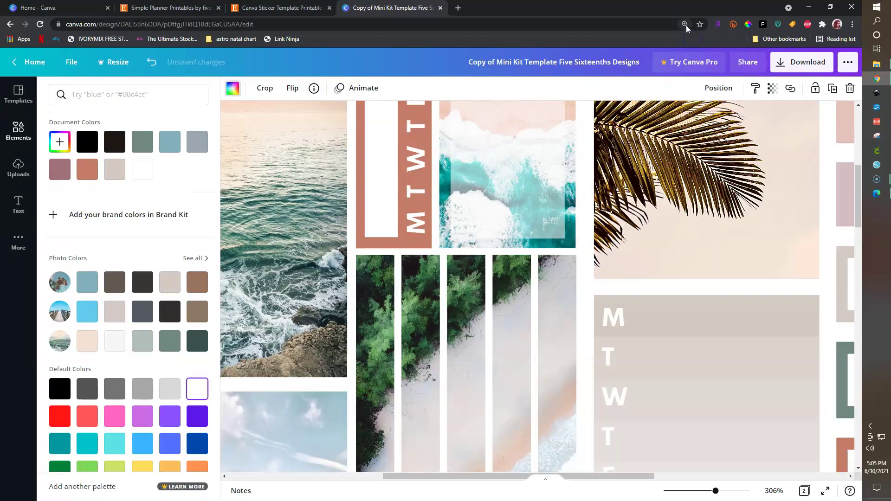
left_click(685, 25)
left_click(715, 494)
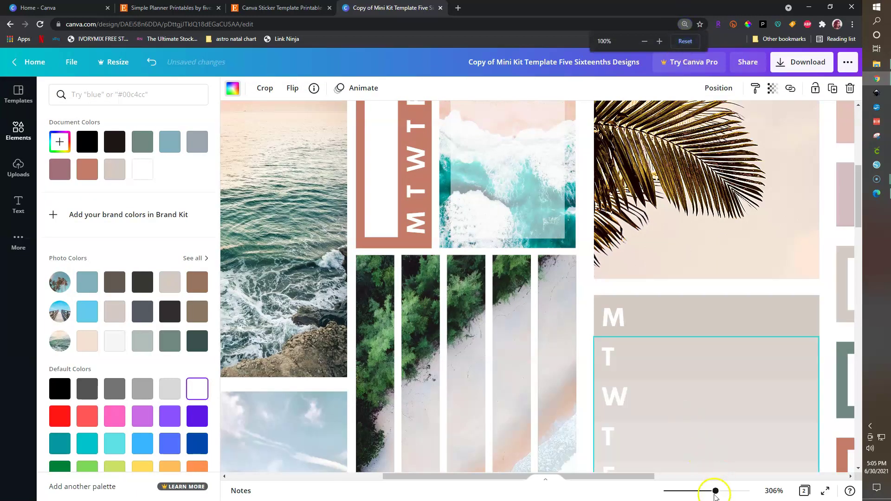
scroll(580, 255, "up", 5)
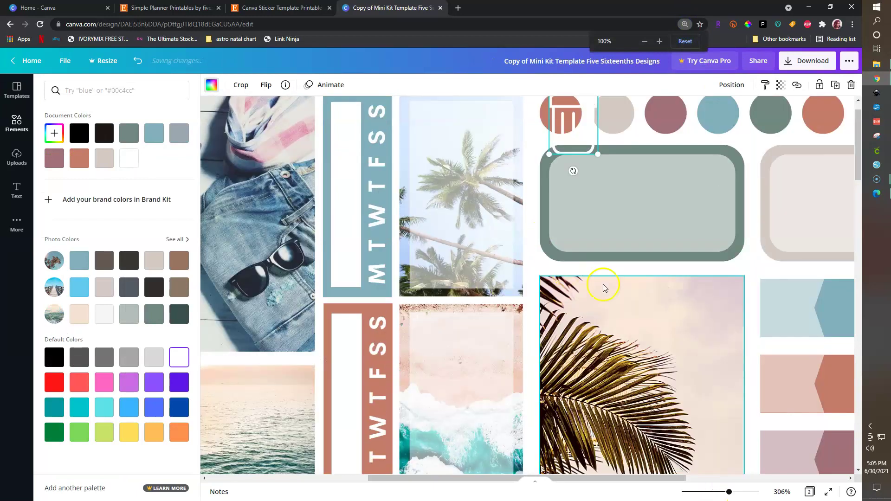
left_click(588, 124)
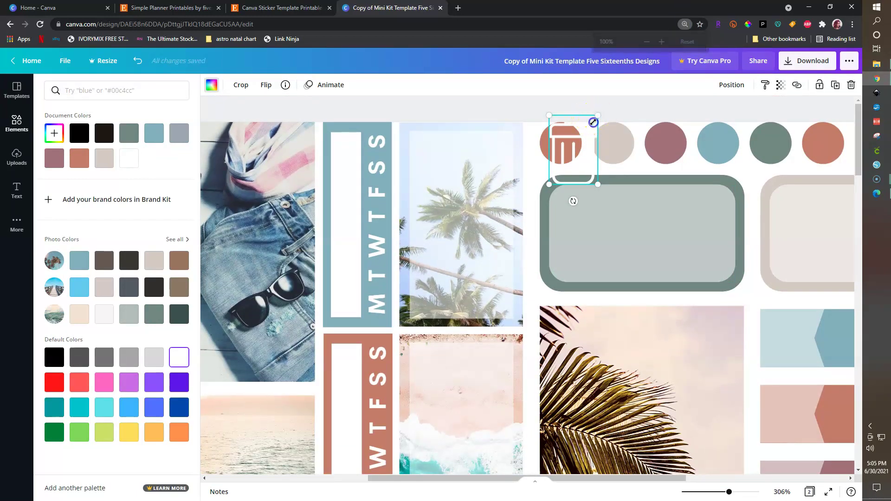
mouse_move(556, 158)
left_mouse_down()
mouse_move(564, 150)
mouse_move(561, 174)
mouse_move(563, 143)
left_mouse_up()
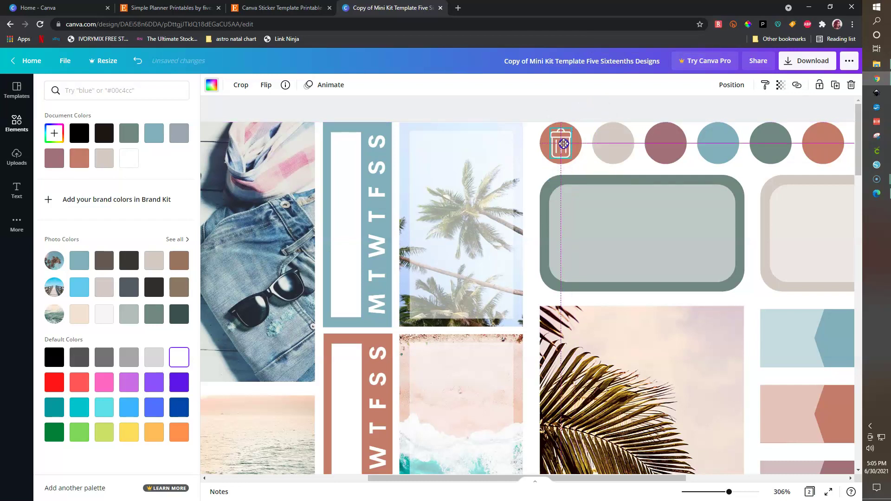
left_click(277, 110)
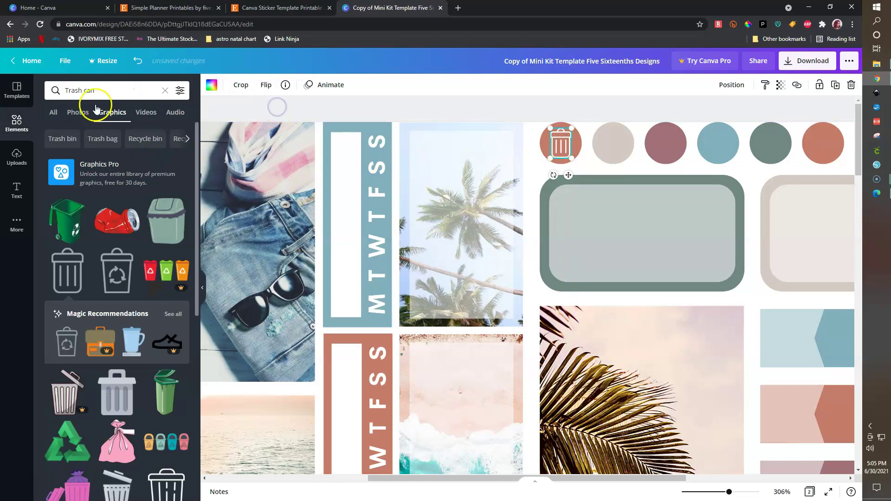
Search the graphics elements for "credit card".
left_click(107, 88)
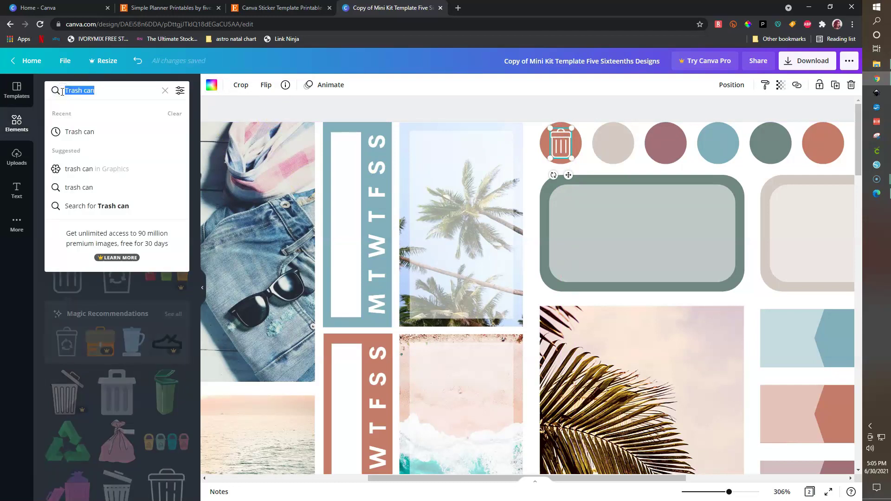
type("credit card")
left_click(73, 121)
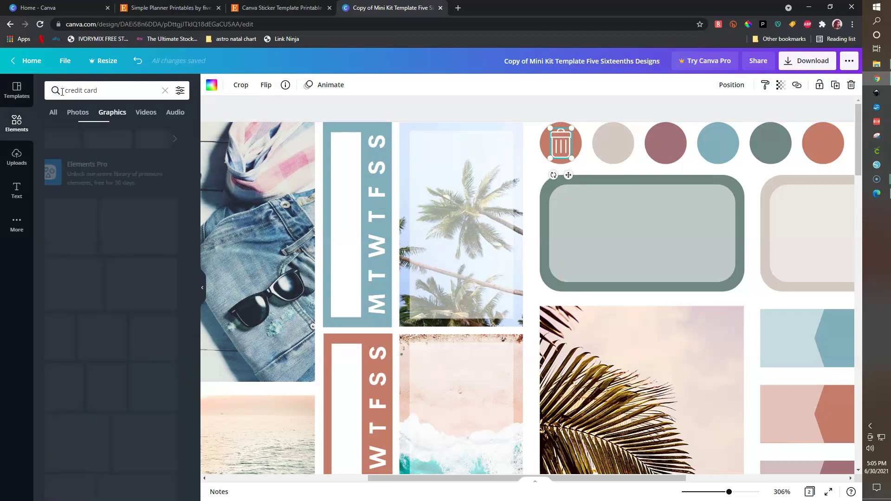
left_click(112, 112)
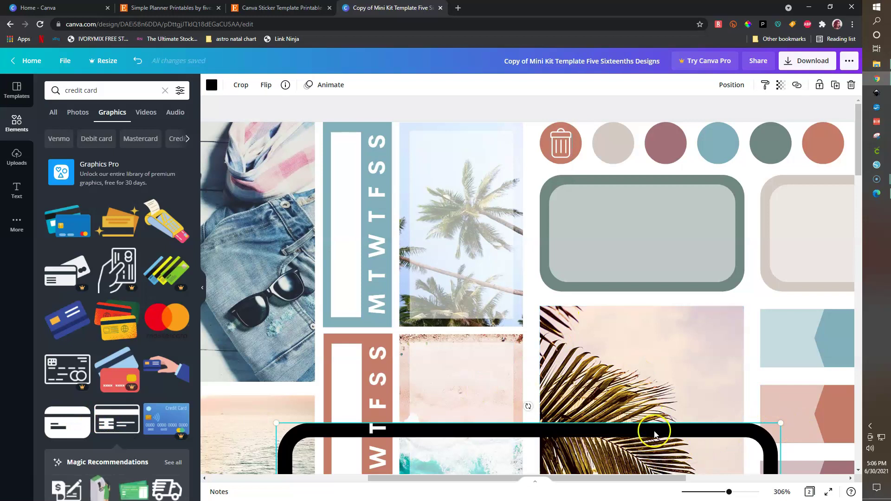
Add the outlined credit card graphic with a chip and two text lines, shrink it to icon size and recolor it white.
left_click_drag(694, 237, 686, 197)
left_click_drag(318, 190, 310, 190)
left_click_drag(643, 410, 707, 448)
left_click_drag(654, 224, 649, 221)
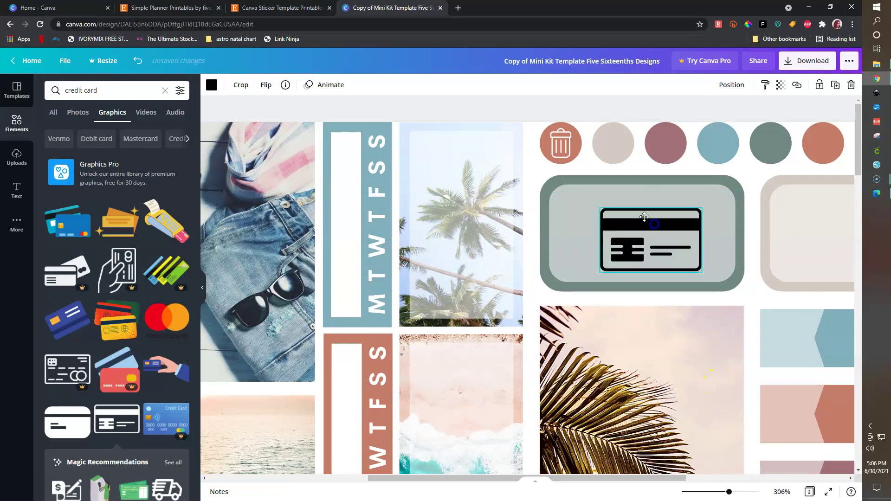
left_click_drag(690, 261, 684, 254)
left_click(211, 85)
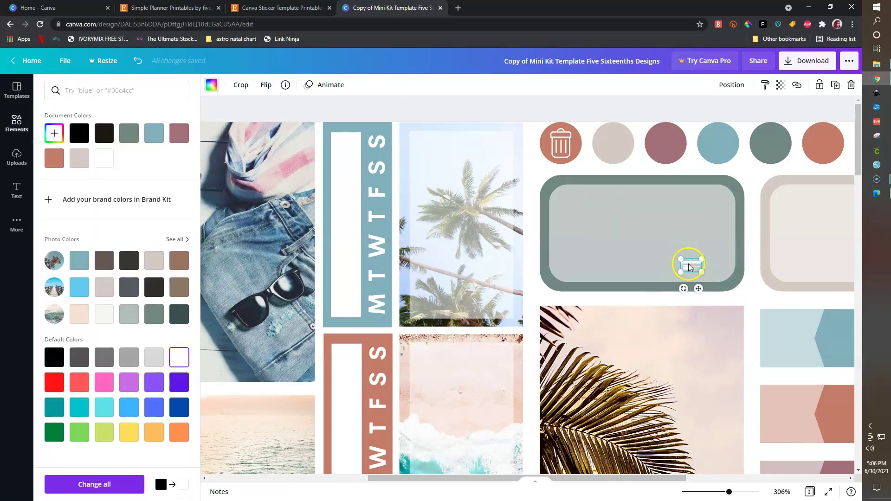
Resize the white credit card icon to fit inside the second, beige circle and center it there.
left_click_drag(630, 171, 616, 140)
left_click(629, 108)
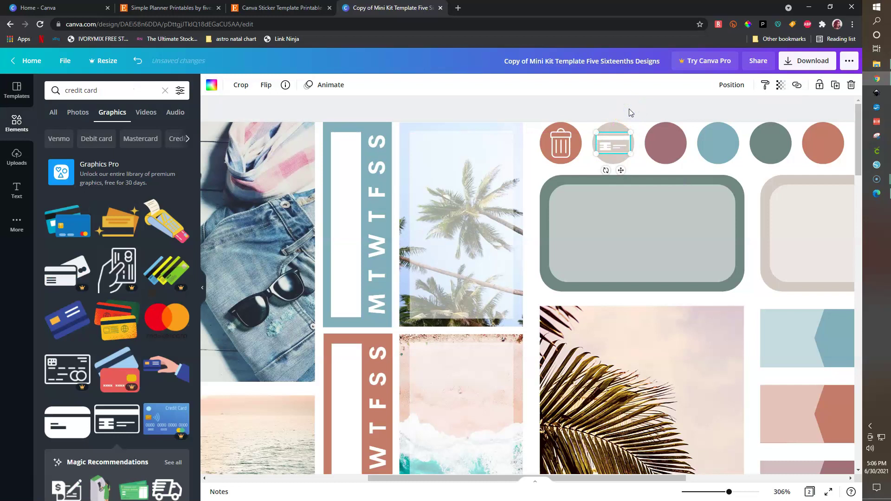
left_click(628, 108)
left_click_drag(630, 131, 618, 141)
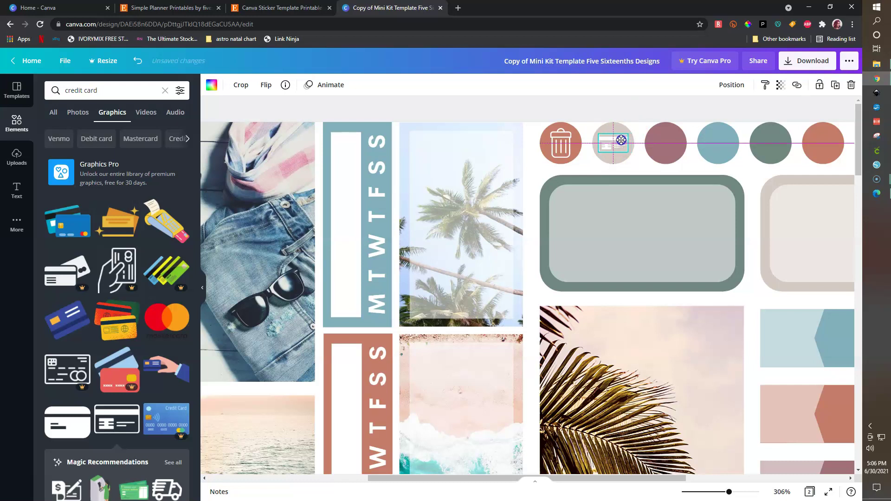
left_click(648, 114)
Download all pages of the finished sticker design as PNG.
scroll(751, 161, "right", 5)
scroll(750, 161, "right", 3)
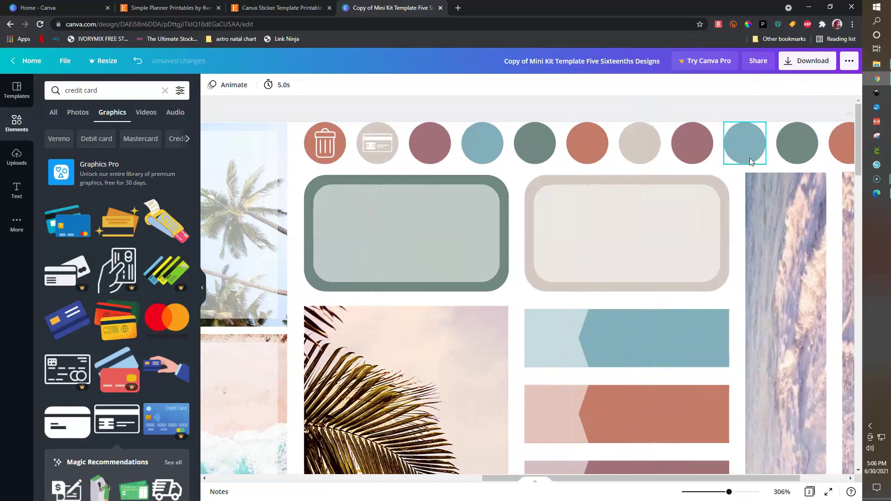
scroll(720, 179, "down", 10)
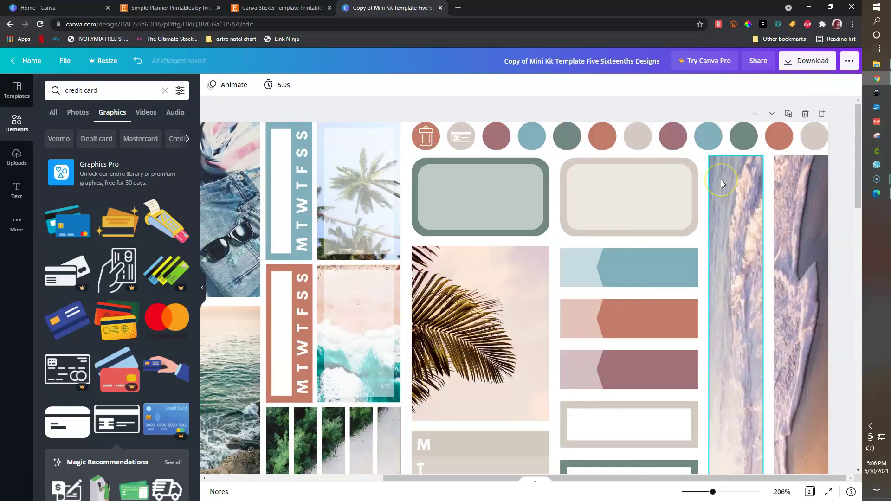
left_click(698, 492)
scroll(648, 387, "up", 4)
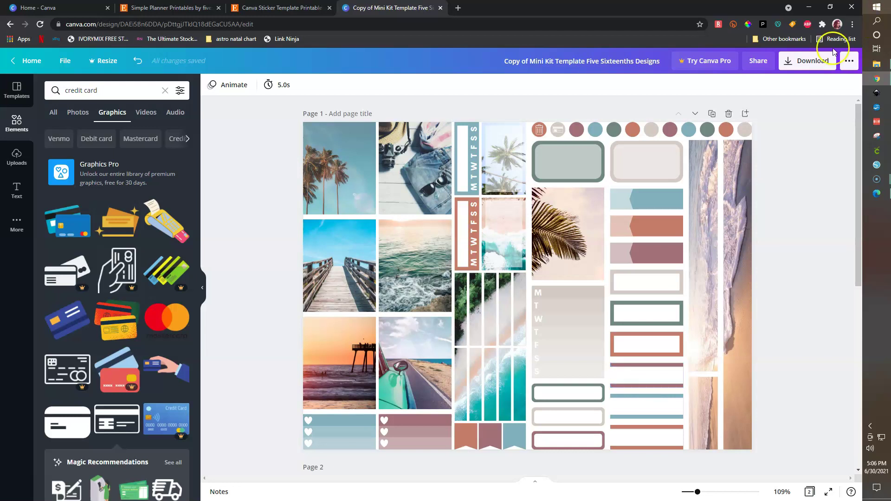
left_click(807, 70)
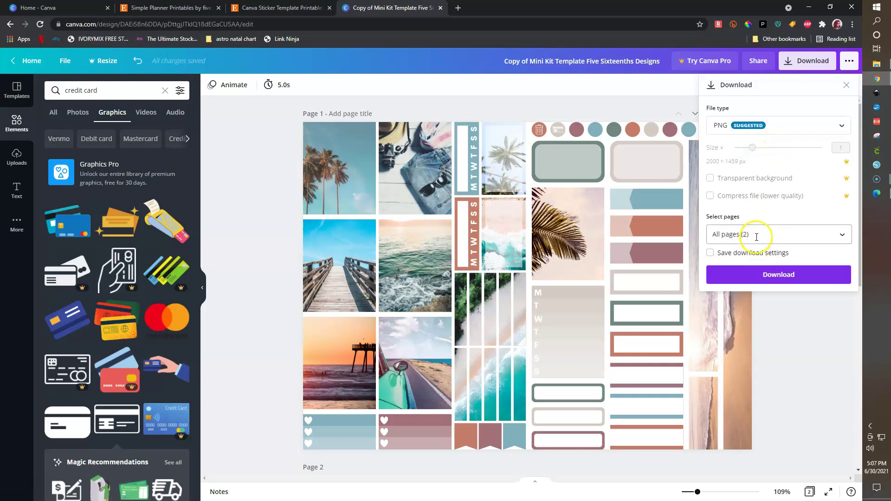
left_click(772, 277)
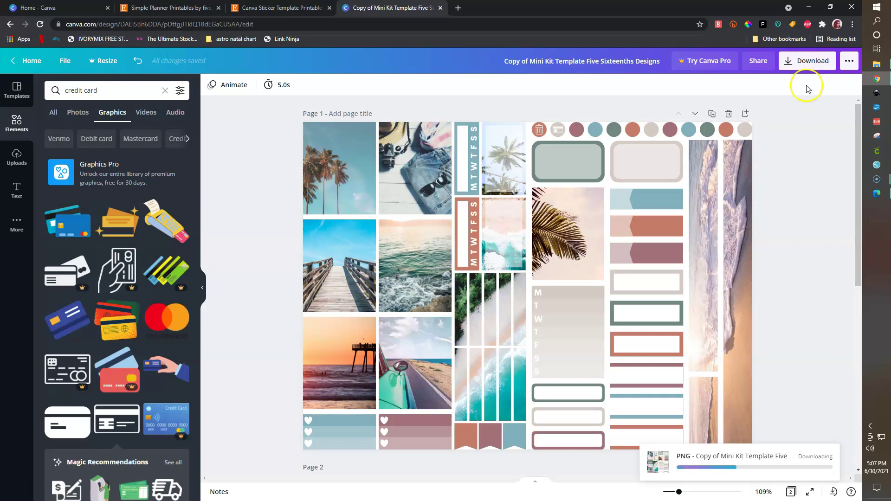
Examine the two downloaded page images, 1 and 2, in the extracted template folder.
mouse_move(882, 69)
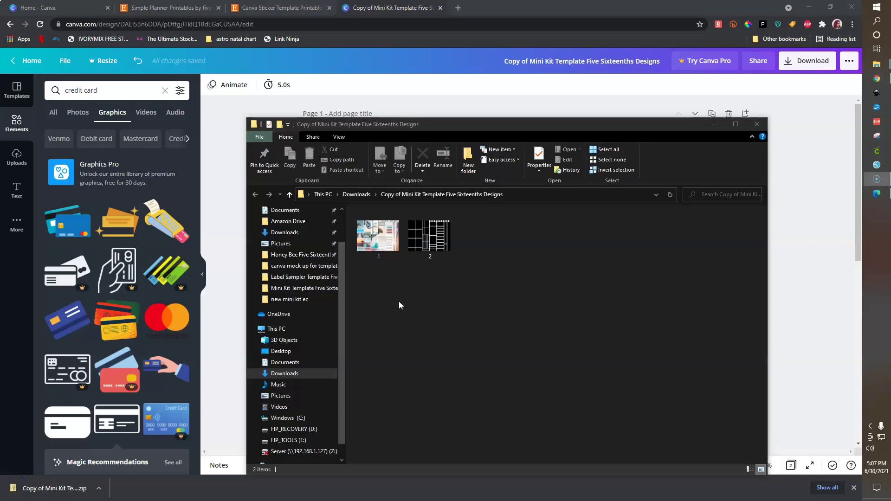
left_click(425, 246)
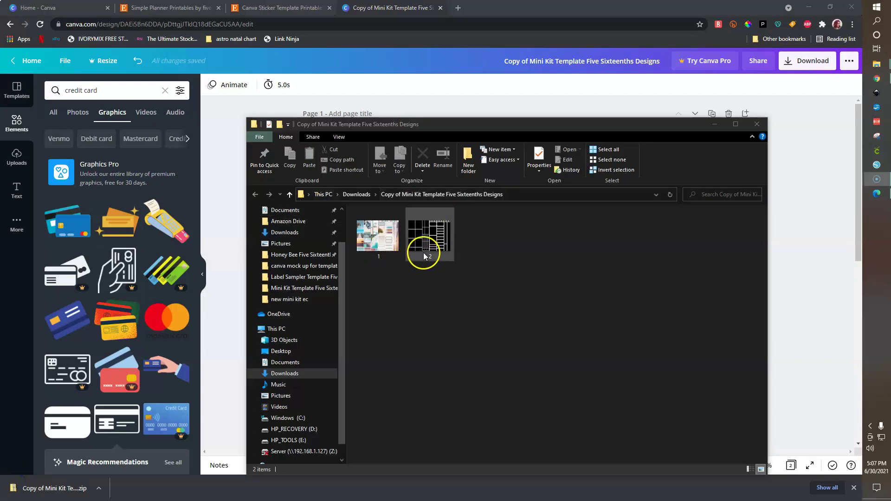
left_click(375, 240)
left_click(422, 244)
left_click(422, 205)
left_click(597, 234)
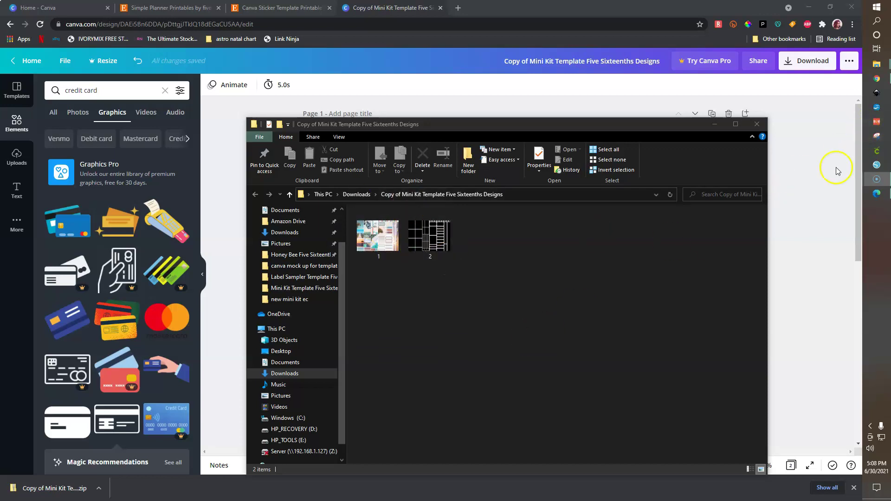
Switch to Cricut Design Space, start a new project and load downloaded image 1 for upload.
left_click(877, 153)
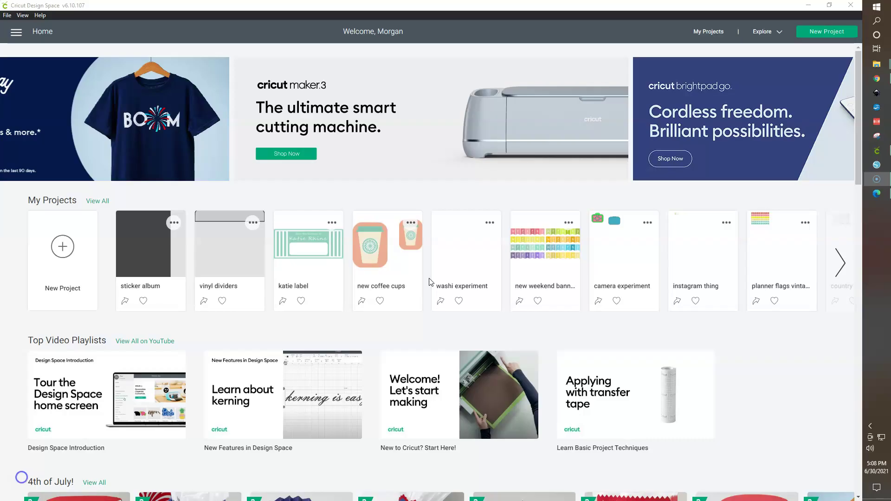
left_click(65, 256)
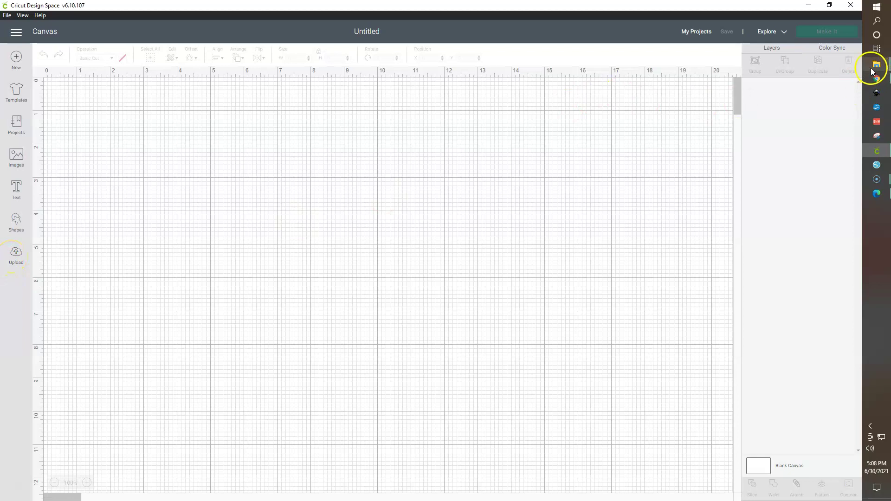
left_click(15, 255)
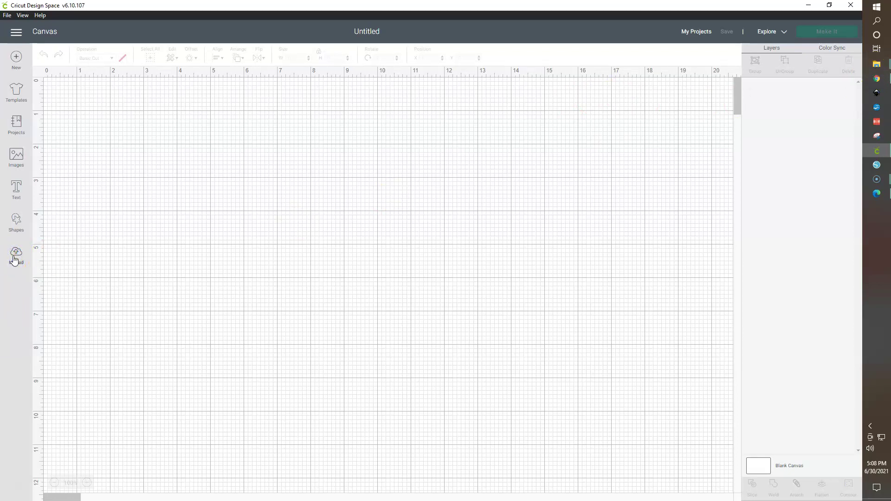
left_click(239, 251)
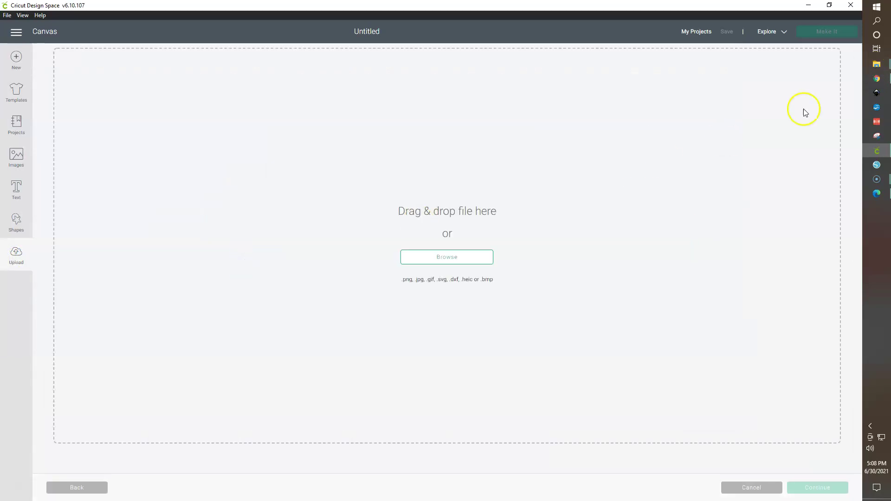
left_click(818, 107)
left_click_drag(371, 239, 193, 146)
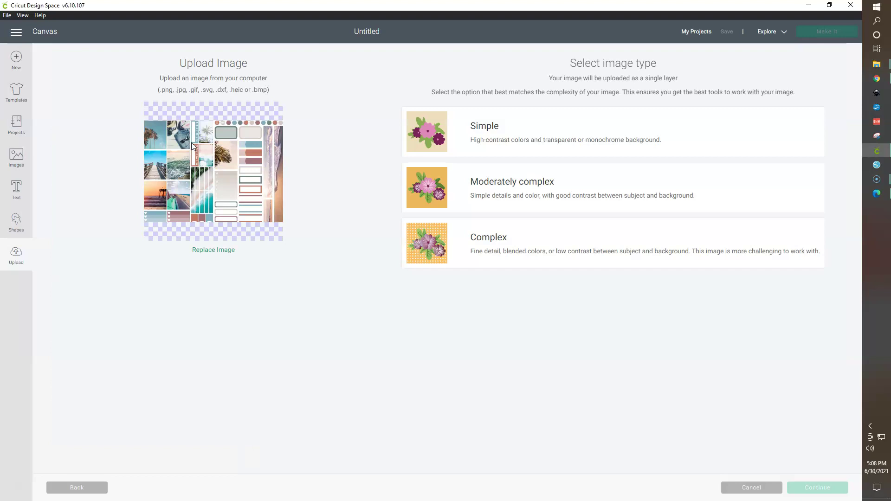
Set the sticker sheet's image type to Complex and continue without erasing any area.
left_click(536, 245)
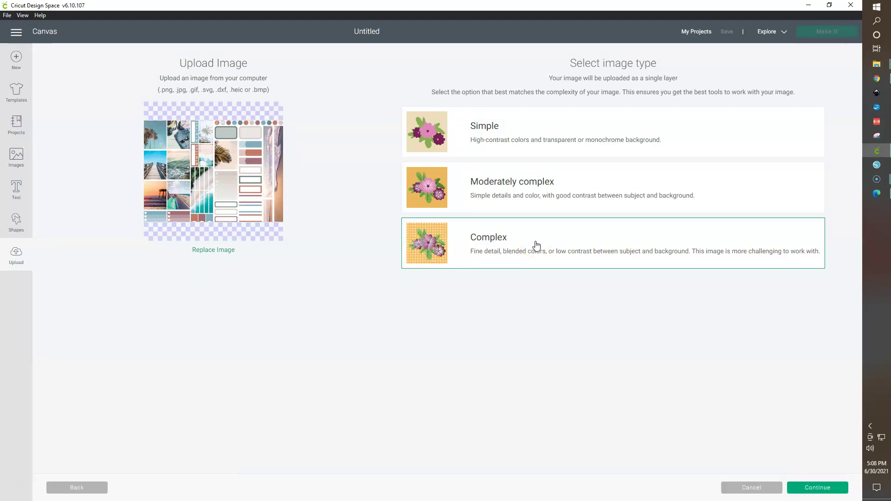
left_click(800, 489)
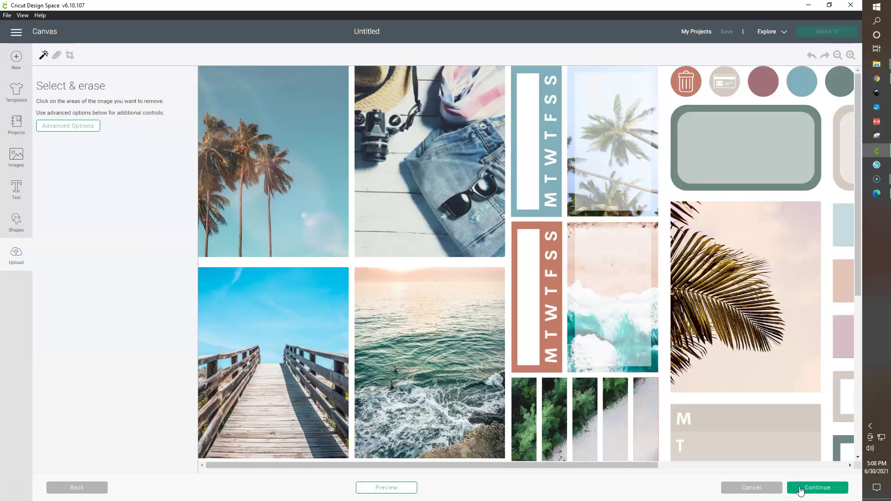
left_click(842, 490)
left_click(842, 491)
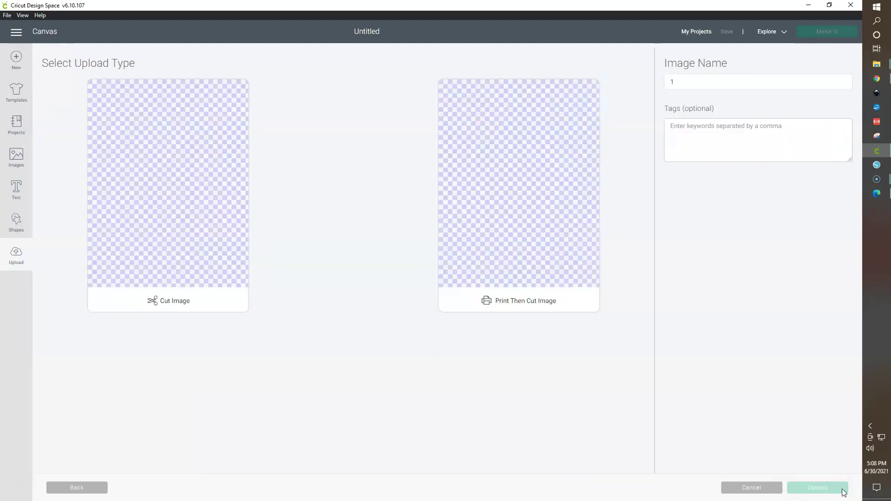
Upload the sticker sheet as a Print Then Cut image named "beach kit".
left_click(513, 302)
left_click(695, 77)
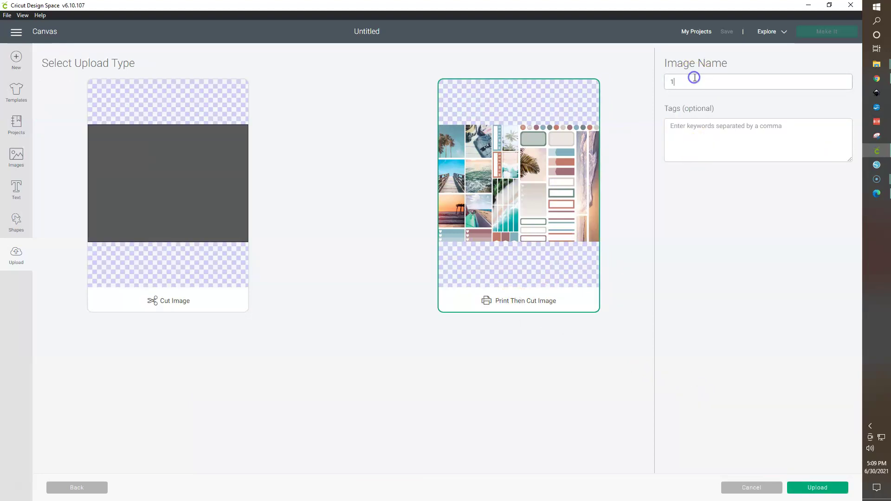
key("BackSpace")
type("beach kit")
left_click(808, 486)
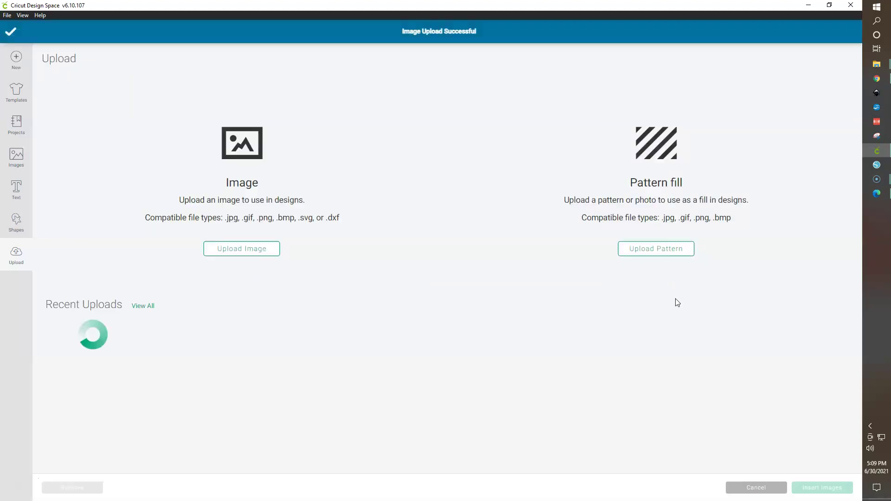
Start another image upload and load the black cut-shape page, downloaded image 2, from the template folder.
left_click(261, 249)
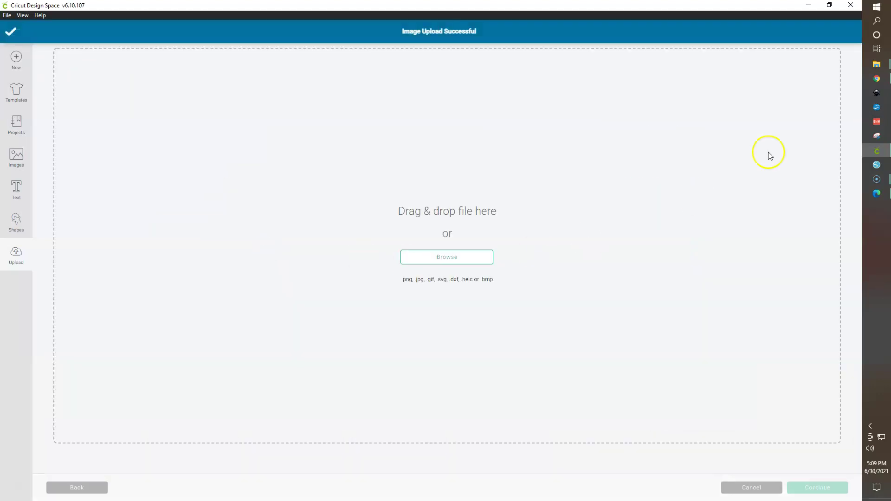
mouse_move(887, 65)
left_click(849, 100)
left_click_drag(445, 216, 225, 206)
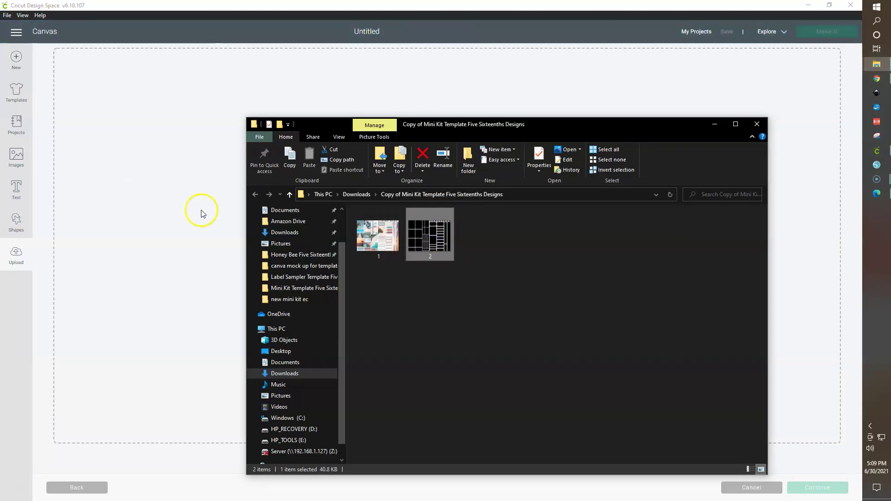
left_click_drag(418, 243, 120, 171)
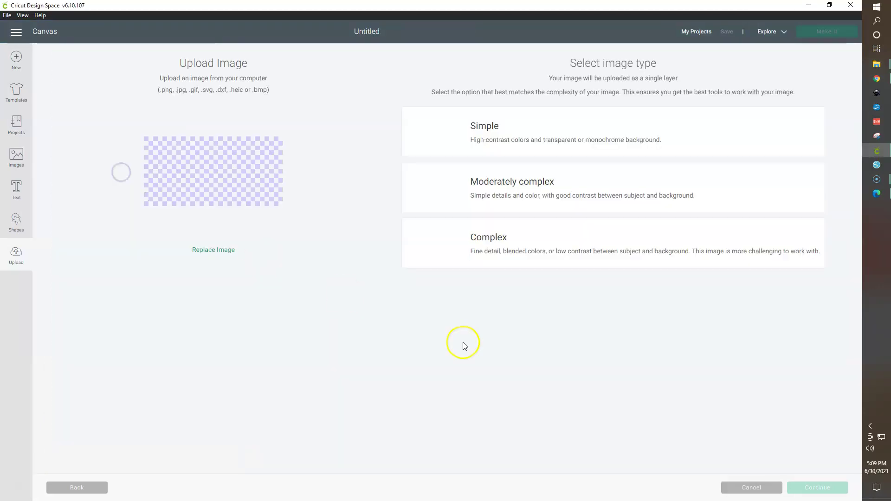
Set the cut-shape image's type to Complex and erase the white background between the black shapes.
left_click(609, 258)
left_click(805, 488)
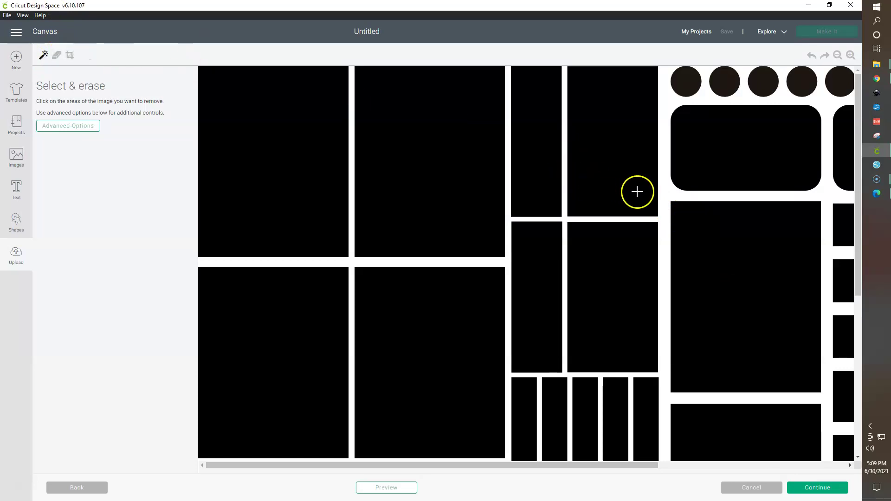
left_click(662, 188)
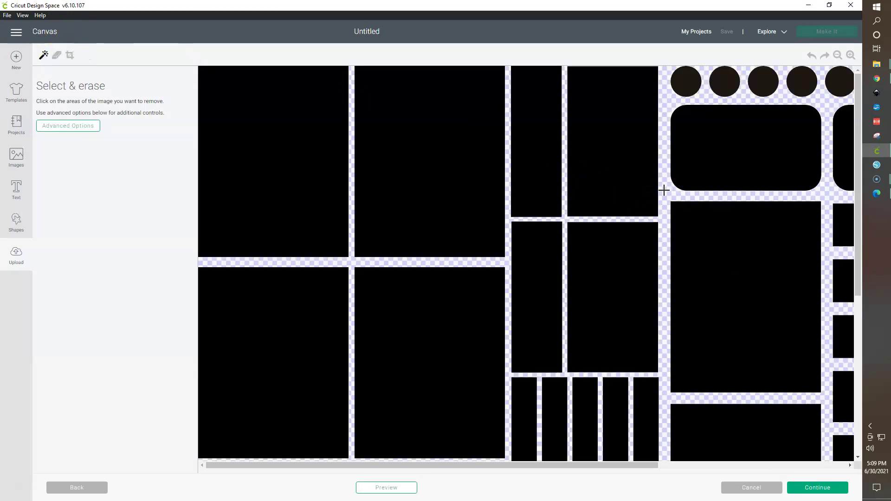
Erase the white notches under the three flag shapes, check the rest of the sheet for leftover white, and continue.
scroll(663, 189, "down", 5)
left_click(639, 456)
left_click(586, 460)
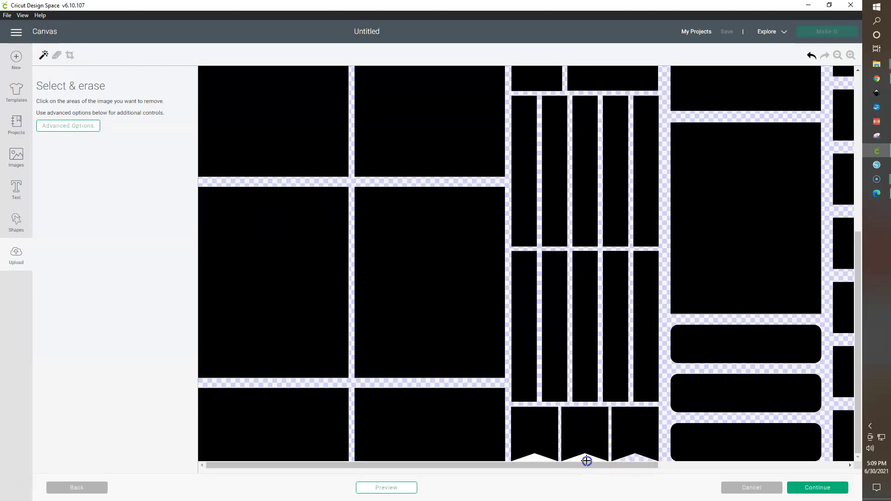
left_click(535, 459)
left_click(693, 466)
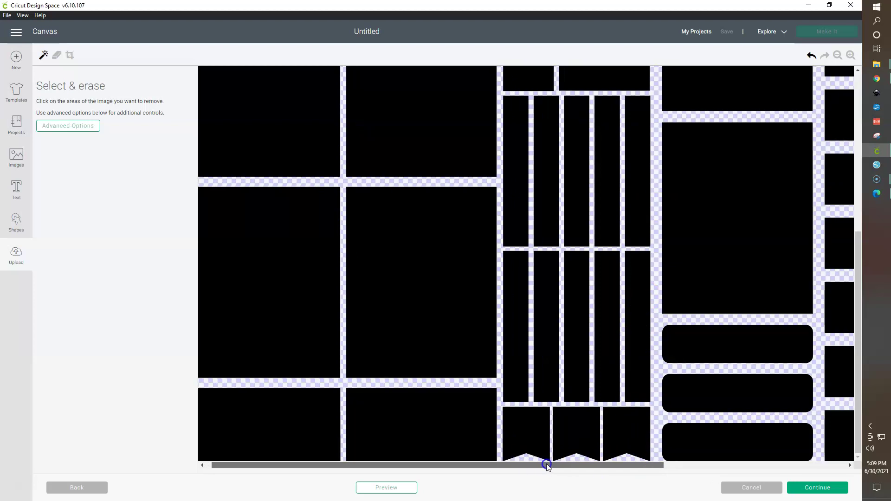
left_click_drag(693, 465, 790, 466)
scroll(830, 352, "up", 5)
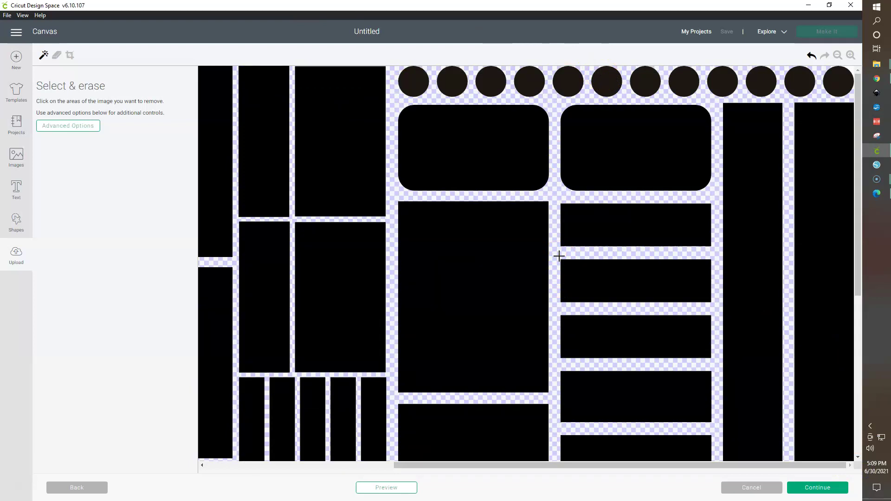
left_click(810, 488)
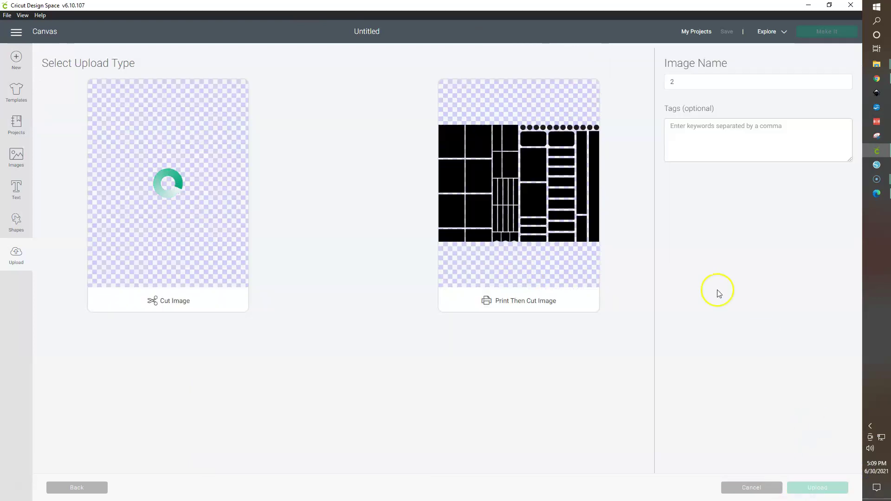
Upload the black shapes as a Cut Image named "mini kit version 1 blackout".
left_click(146, 202)
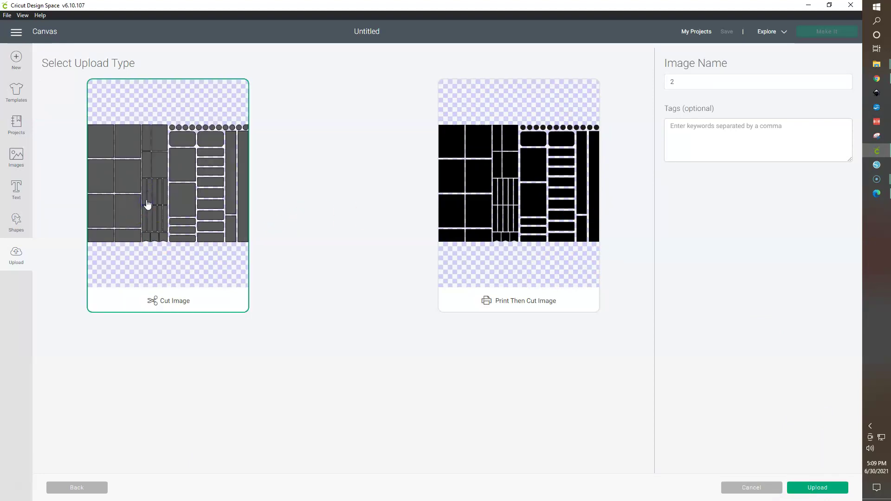
double_click(682, 82)
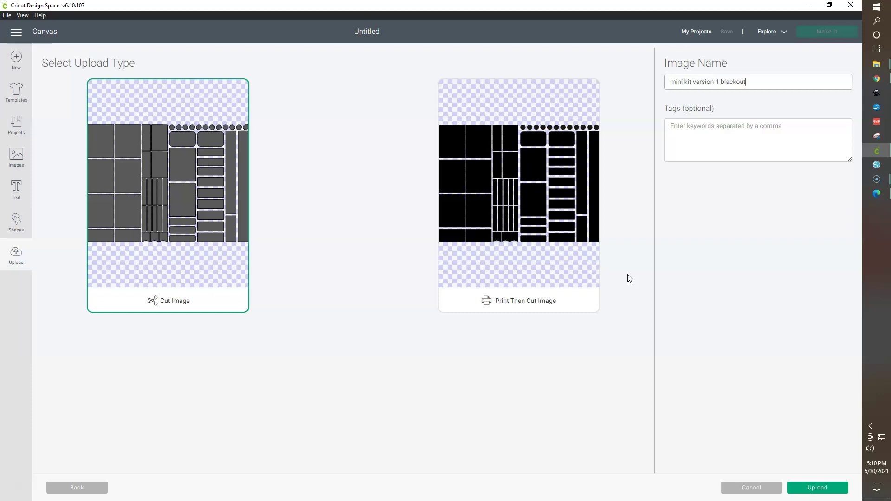
left_click(806, 493)
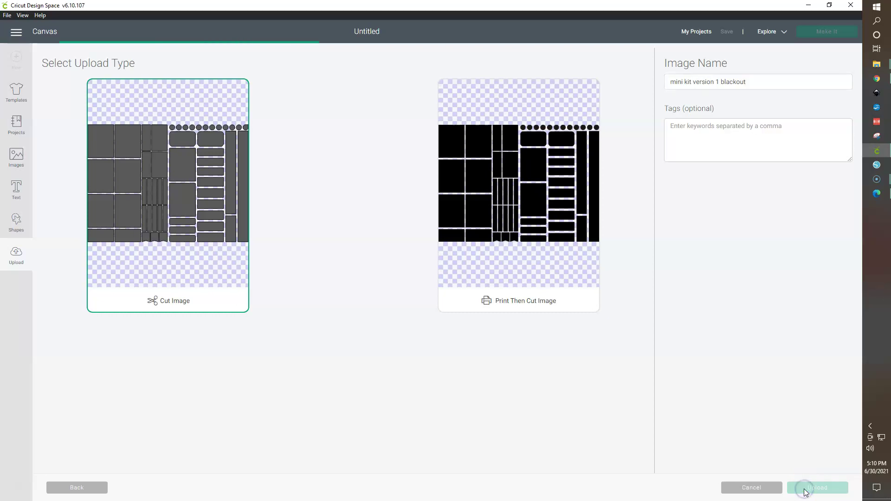
Insert the uploaded beach kit sheet and the black cut-shape image together onto the canvas.
left_click(186, 376)
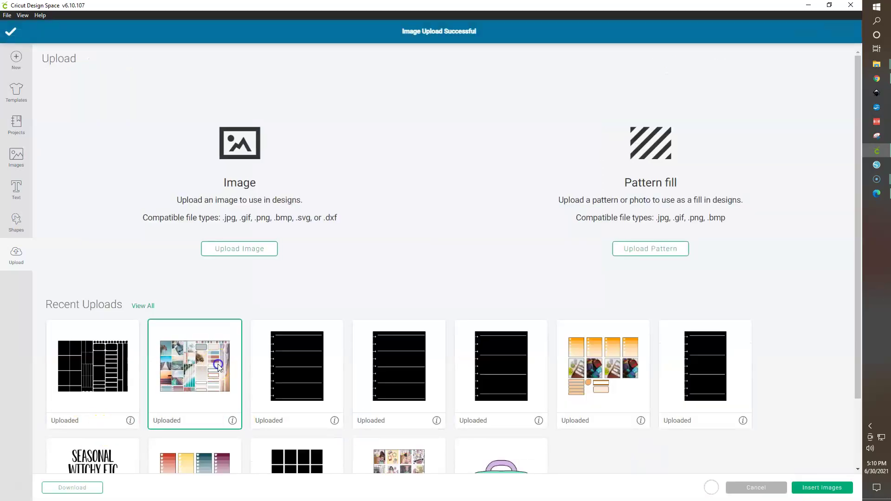
left_click(110, 383)
left_click(799, 487)
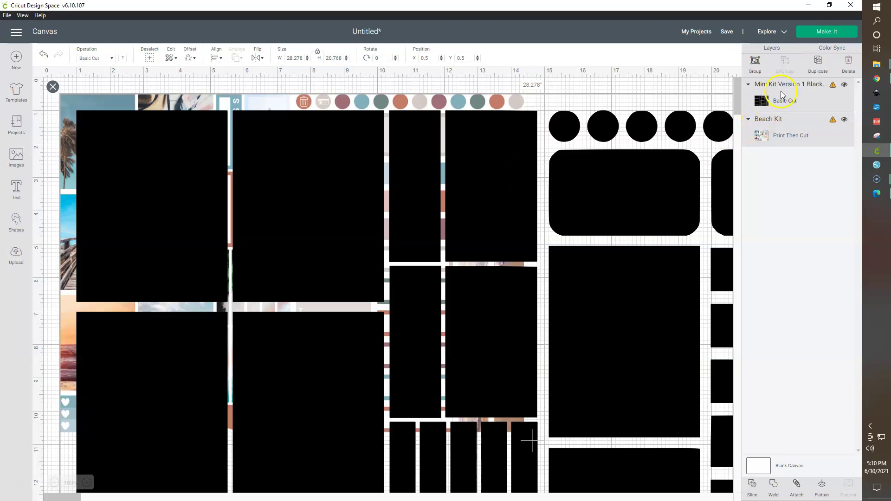
Set the black cut-shape image's width to 9.25 inches with its proportions locked.
left_click(651, 83)
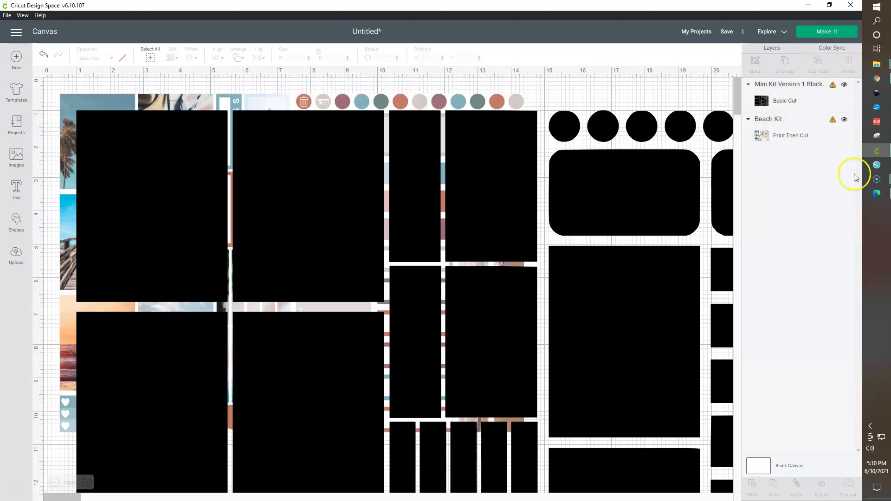
left_click(773, 91)
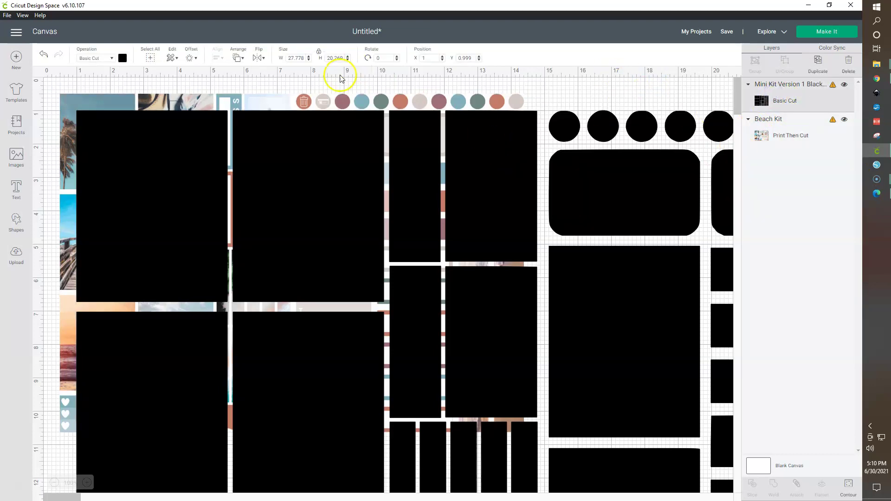
left_click_drag(304, 58, 284, 59)
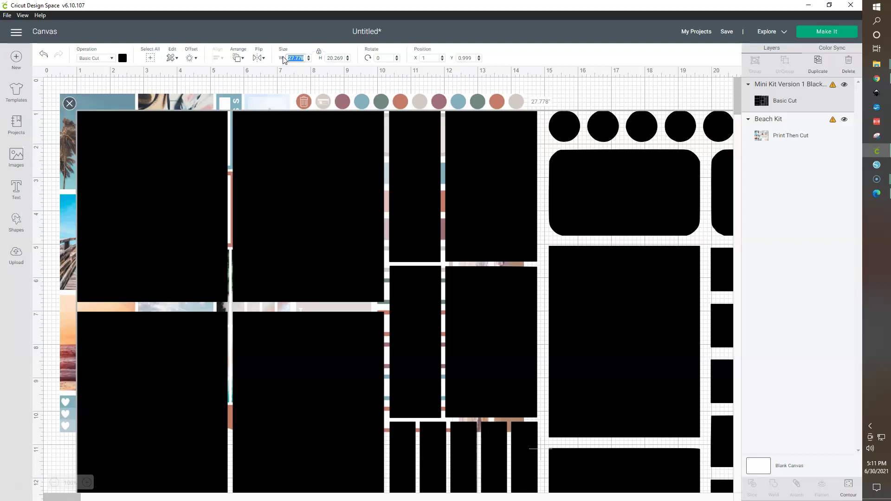
type("9.25")
left_click(318, 54)
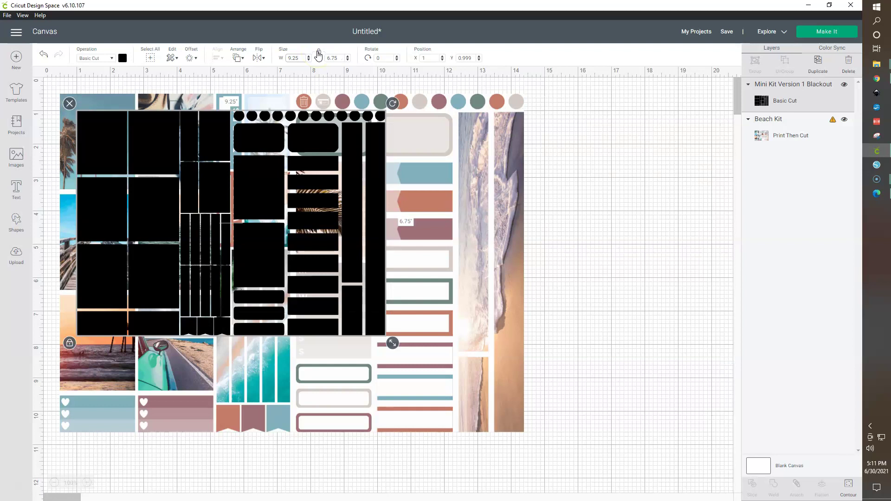
left_click(303, 61)
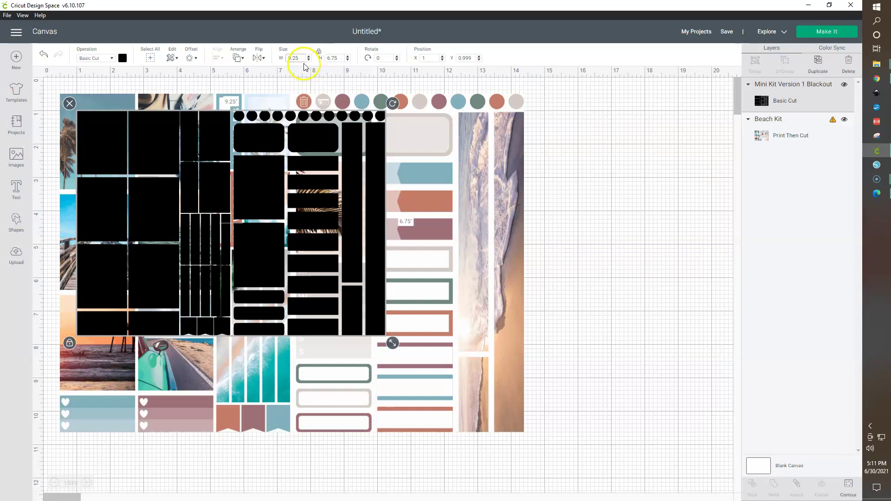
Set the beach kit image's width to 9.25 inches with its proportions locked.
left_click(463, 153)
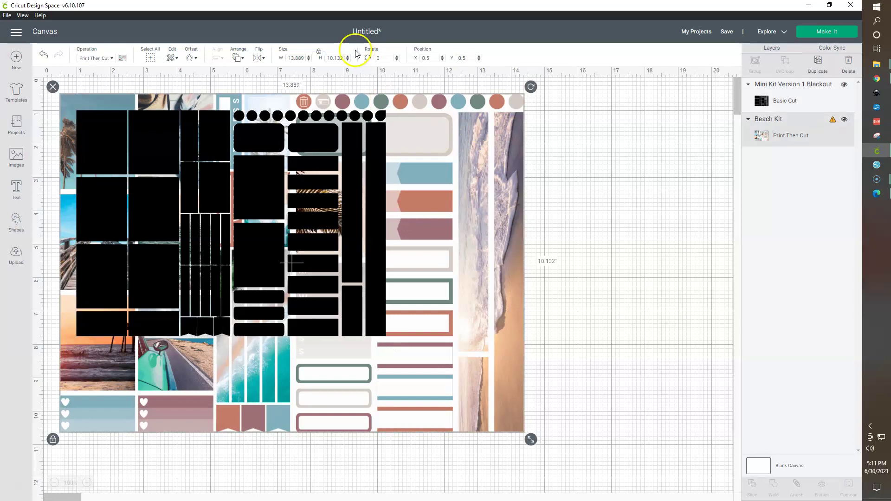
left_click_drag(304, 58, 288, 57)
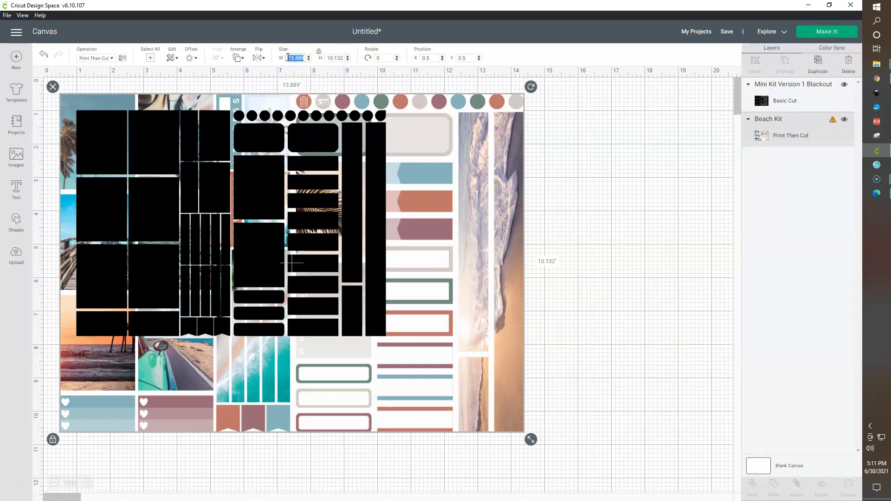
type("8")
key("Return")
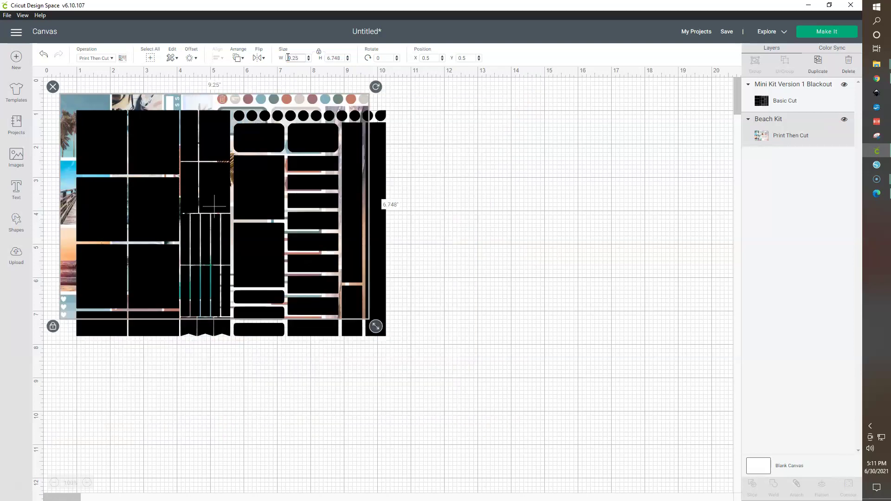
left_click(441, 382)
Select both images, align their centers on each other, and slice them.
left_click(778, 103)
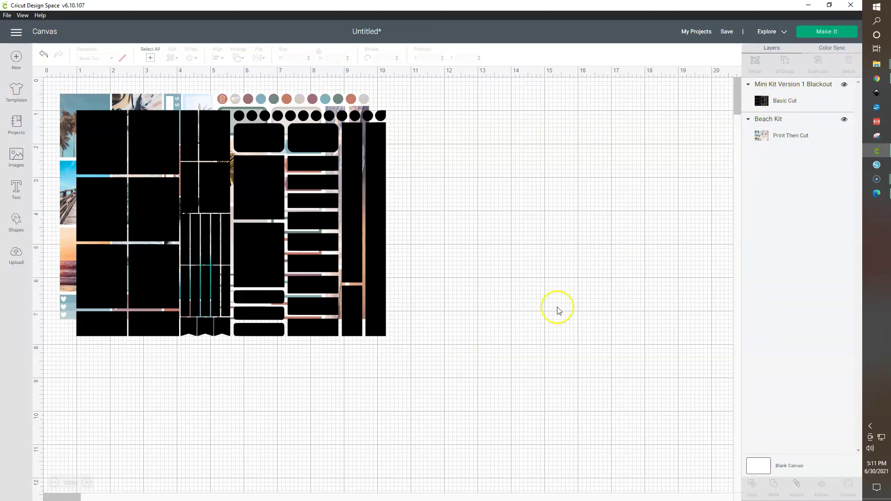
left_click_drag(481, 412, 232, 161)
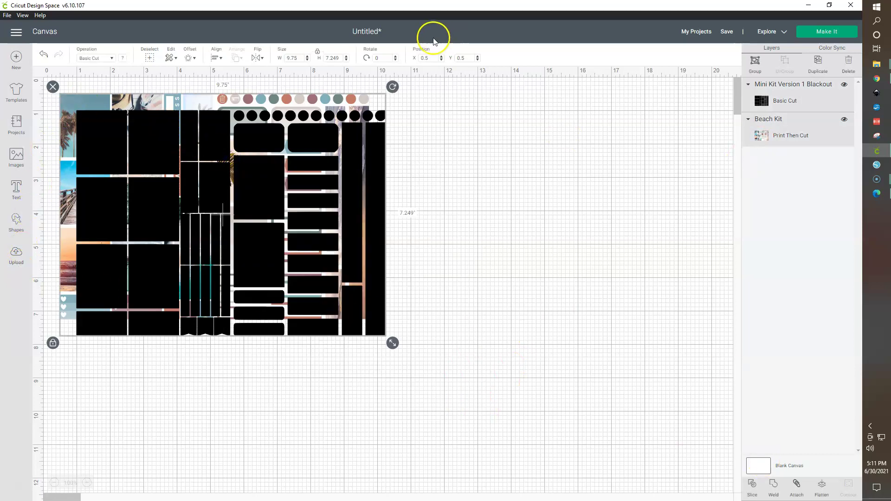
left_click(216, 57)
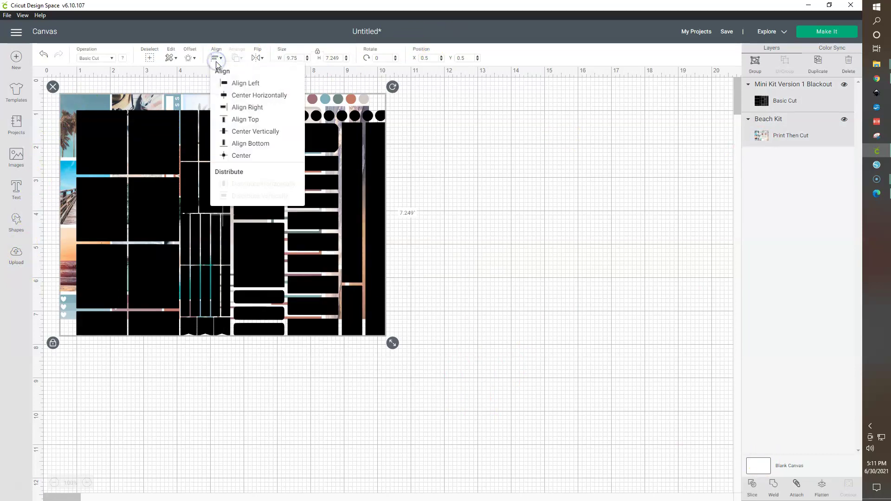
left_click(232, 157)
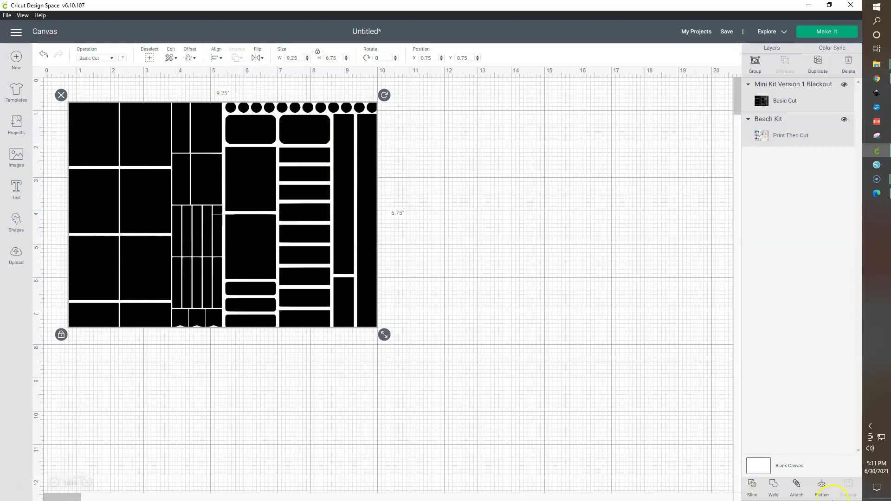
left_click(753, 487)
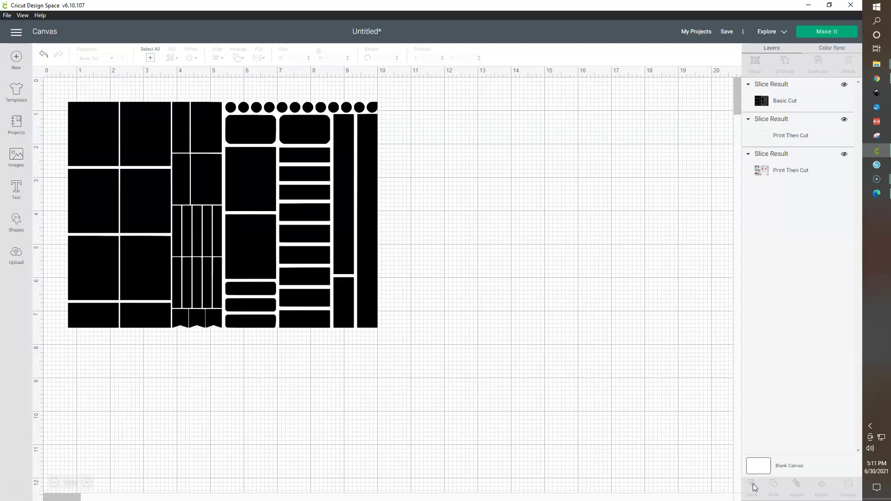
Delete the black slice result and the leftover background slice, keeping only the sliced beach stickers.
left_click(503, 320)
left_click(349, 219)
key("Delete")
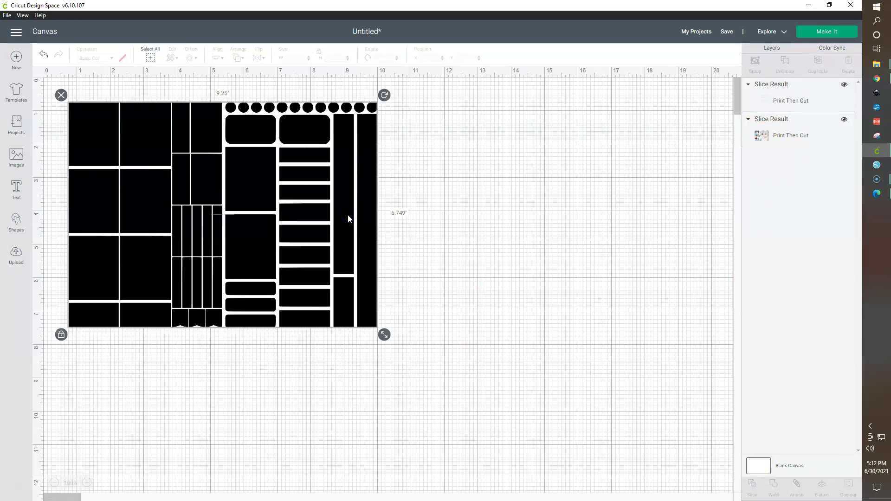
left_click(767, 100)
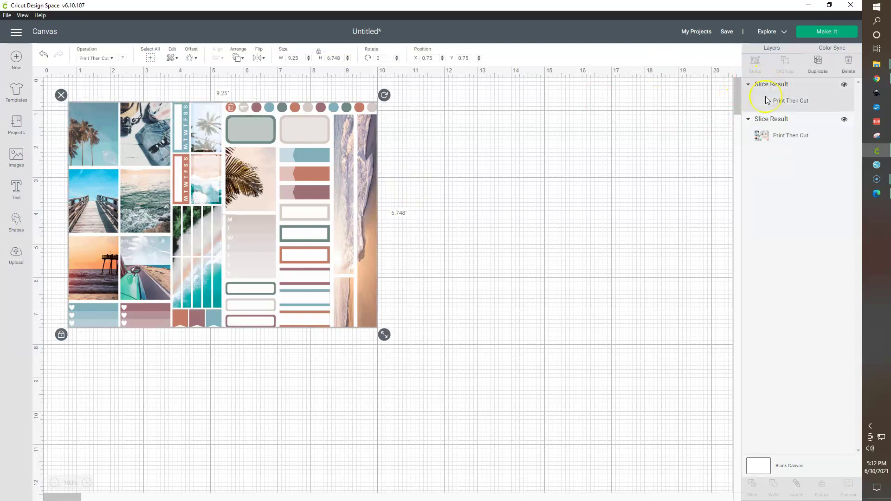
key("Delete")
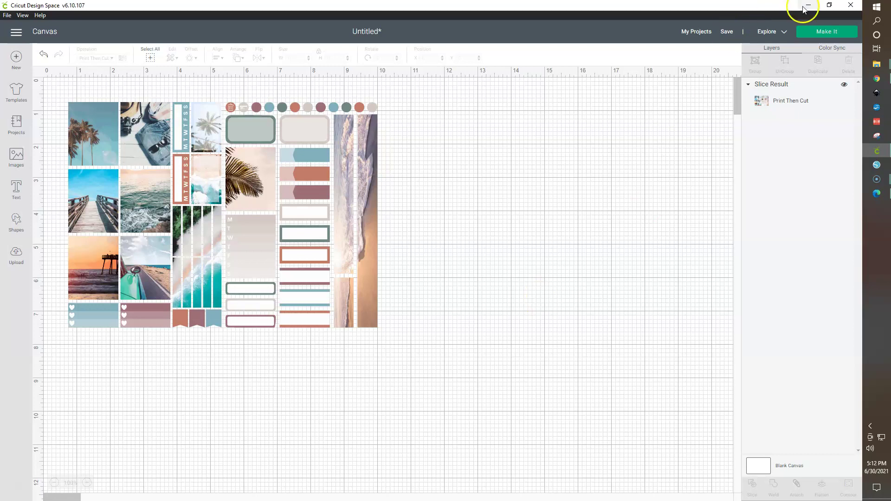
Proceed to making the sliced sticker sheet.
left_click(811, 31)
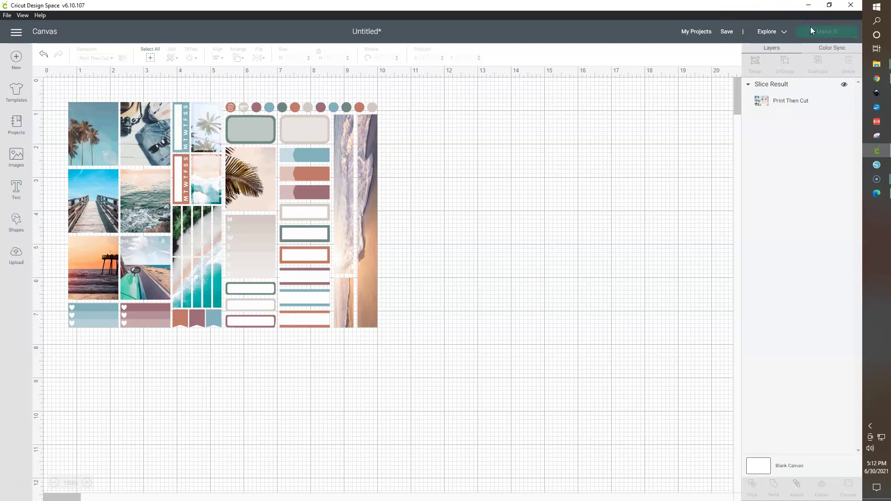